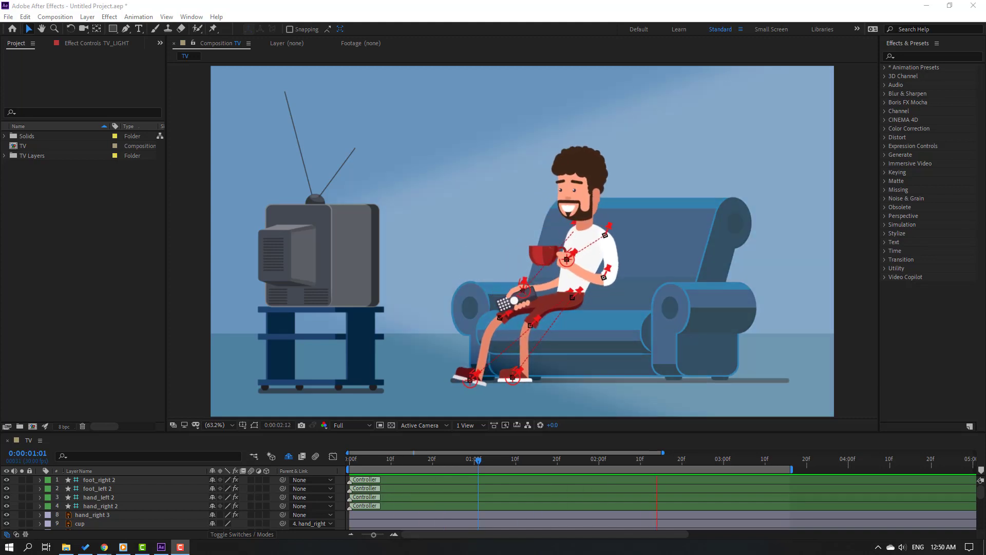
key("ctrl+a")
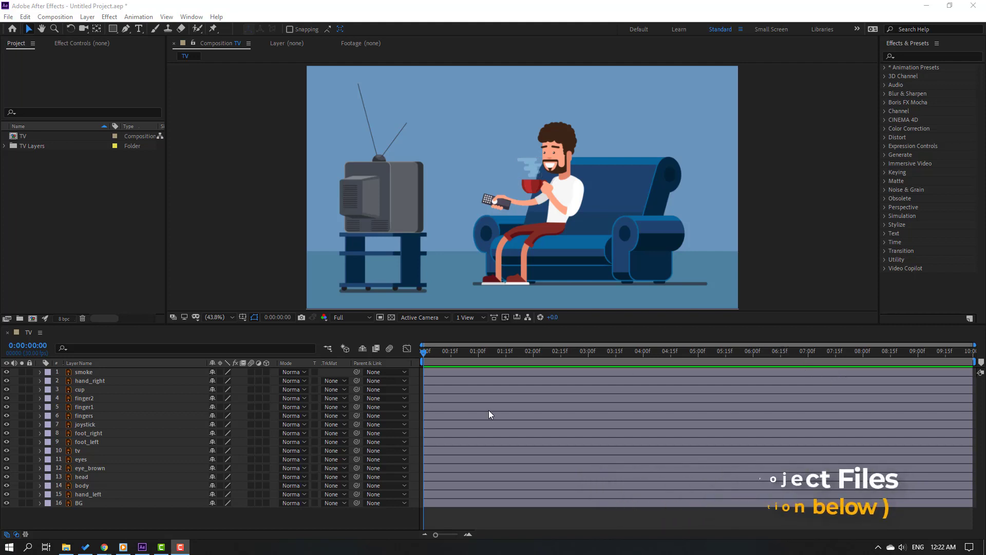
Lock the BG and tv layers in the TV composition
left_click(79, 504)
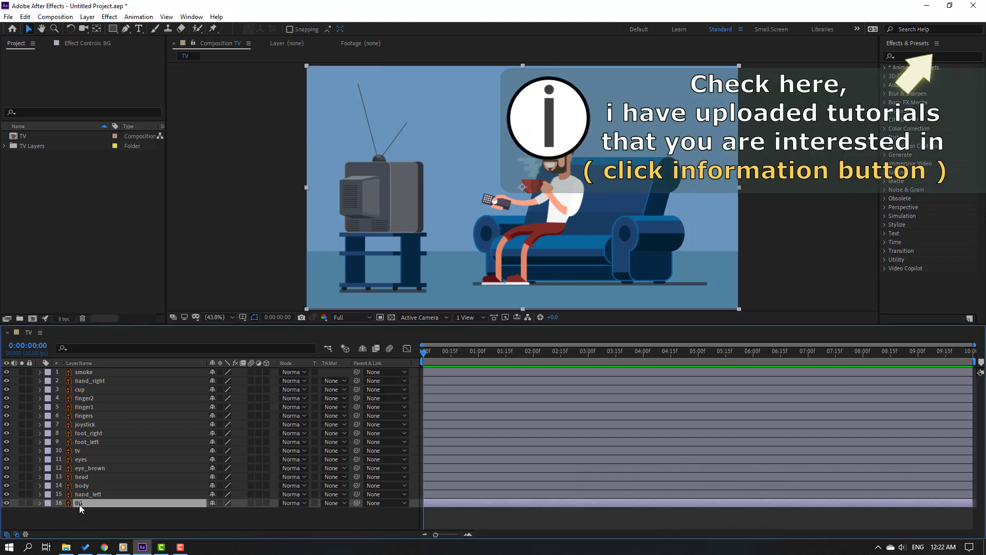
left_click(29, 504)
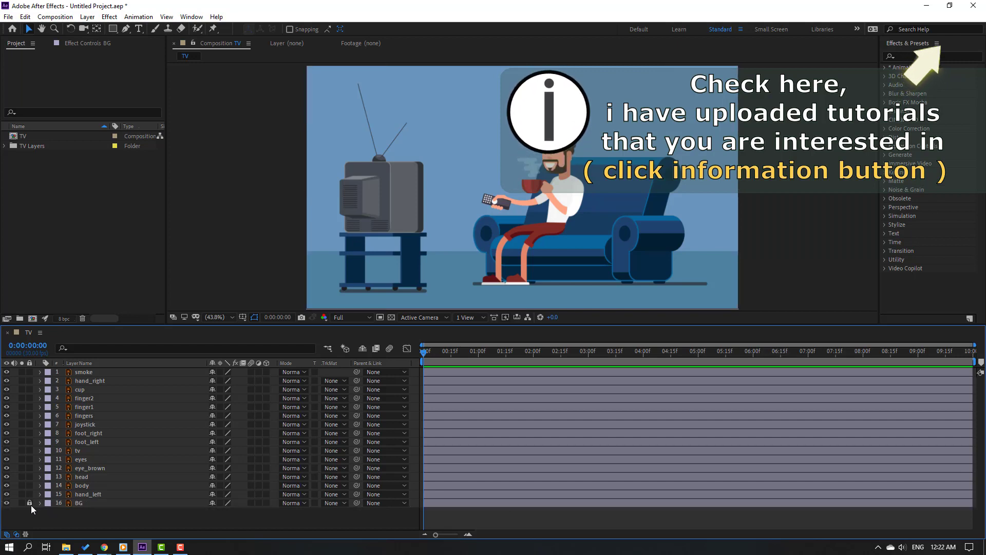
left_click(77, 451)
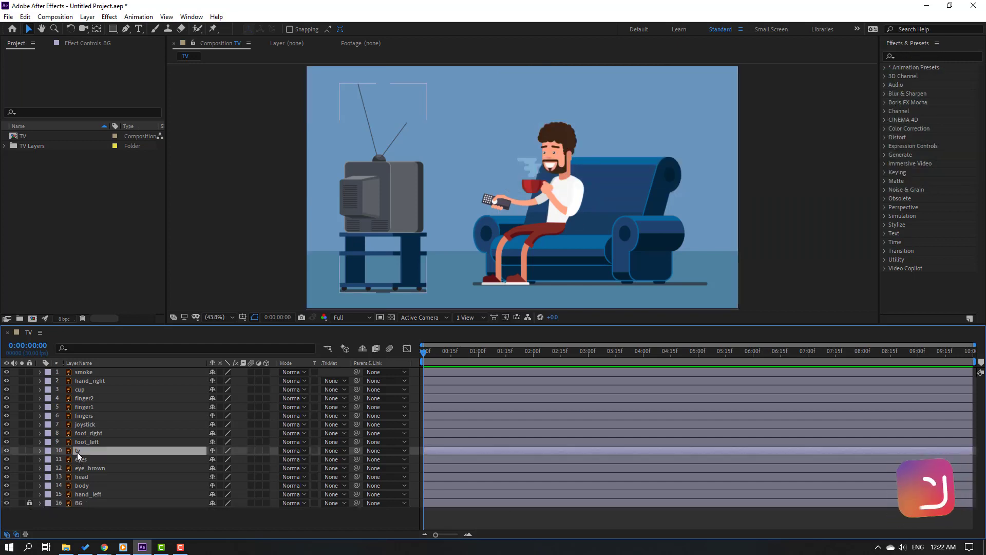
left_click(29, 451)
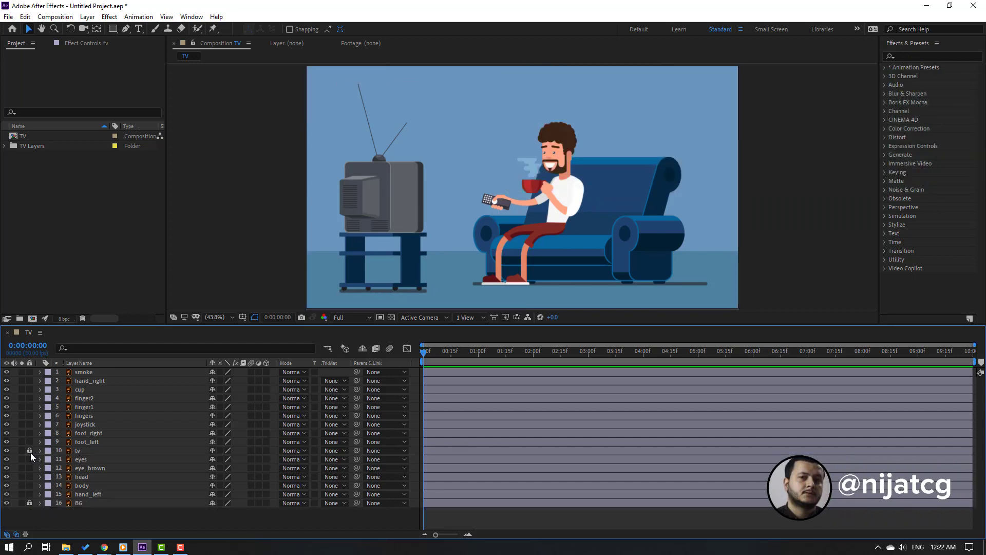
Solo the hand_right layer and place puppet position pins on its shoulder, elbow and hand
left_click(82, 383)
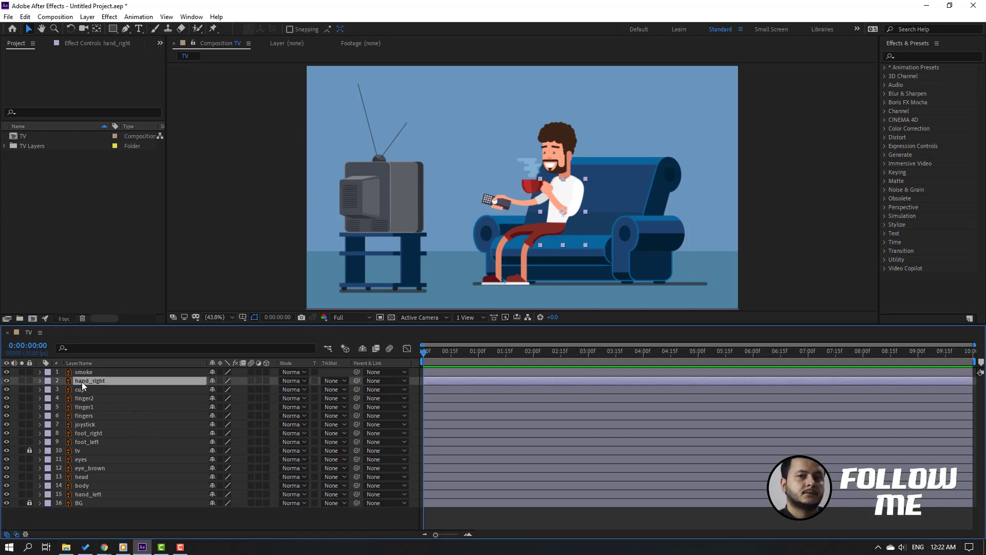
left_click(22, 381)
scroll(657, 219, "up", 3)
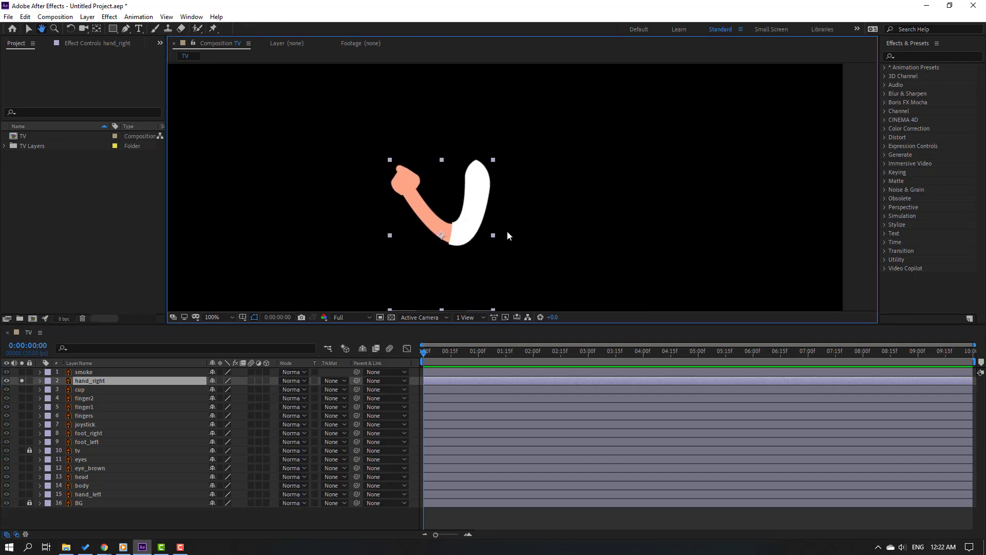
left_click(213, 29)
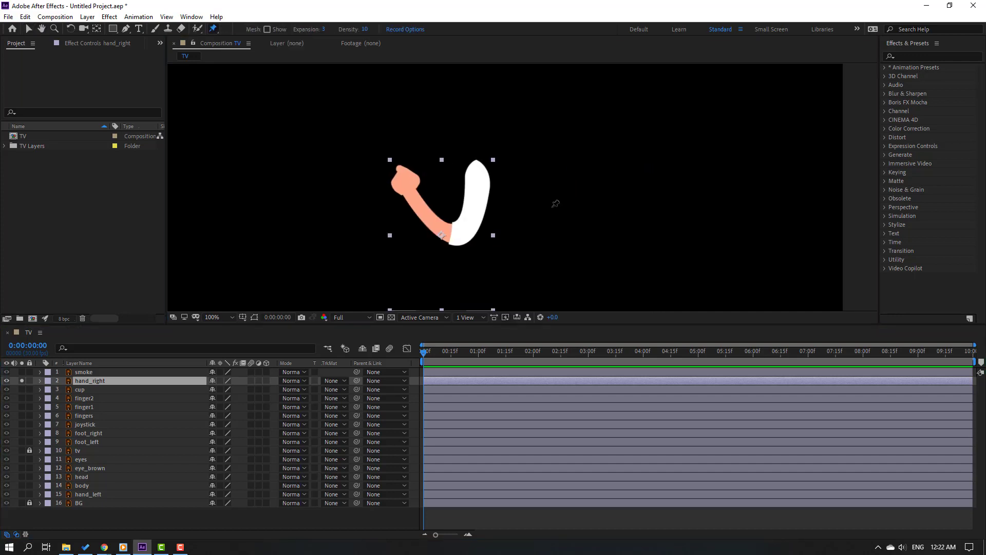
left_click(479, 168)
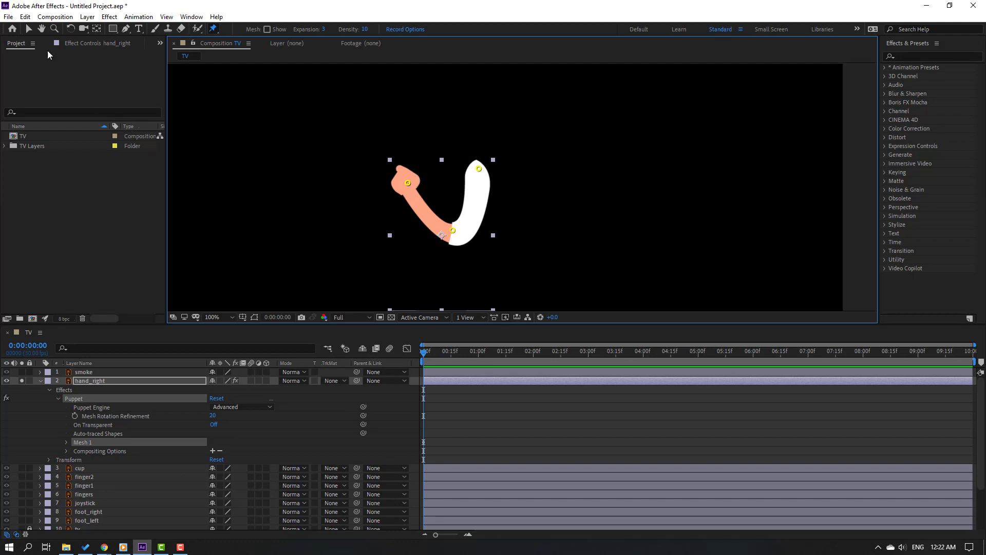
Set the Puppet Engine of hand_right to Legacy, then collapse the layer and turn off its solo
left_click(29, 30)
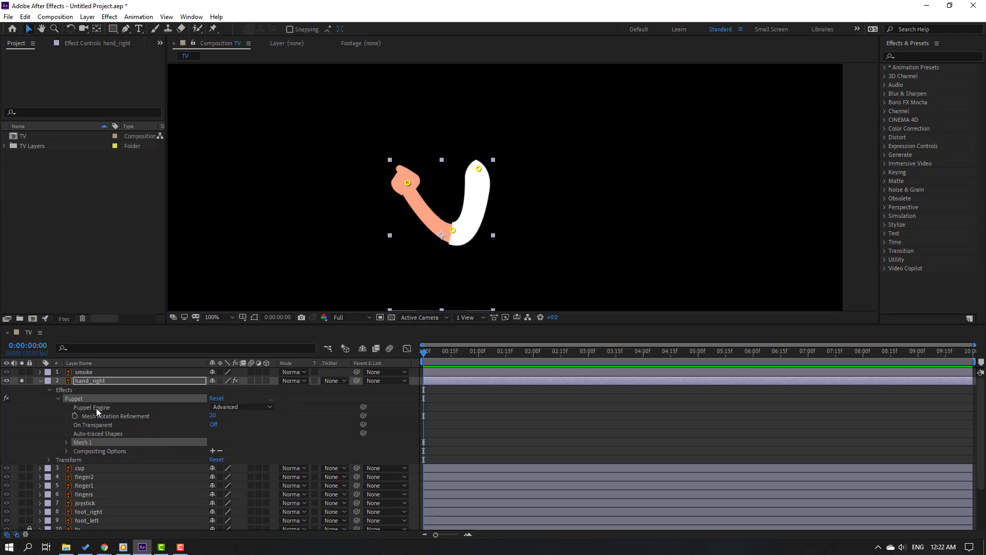
left_click(241, 407)
left_click(231, 417)
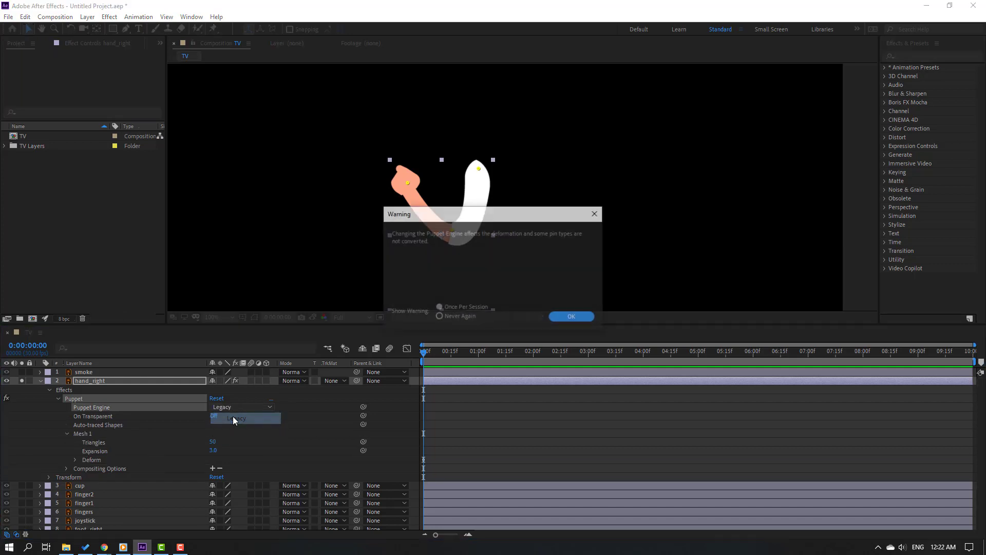
left_click(578, 318)
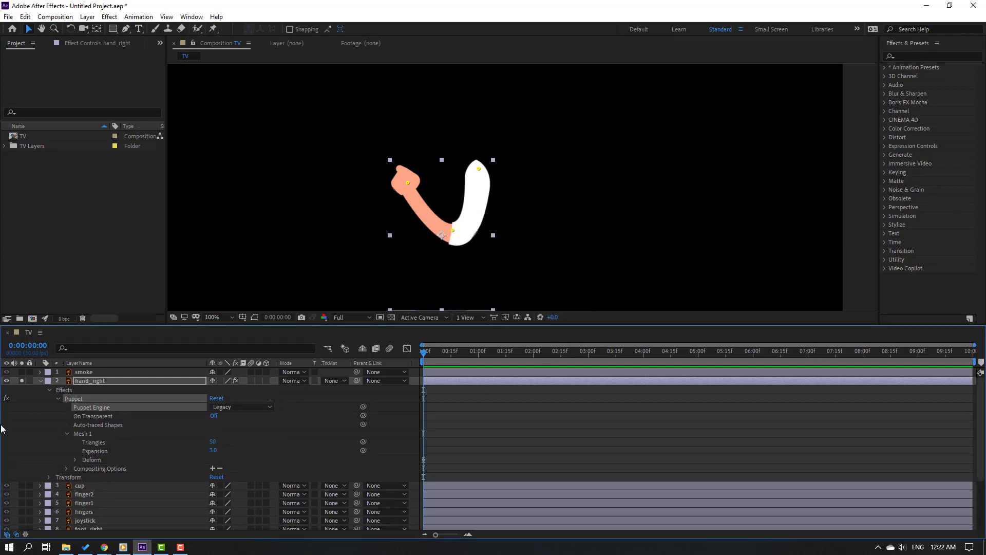
left_click(40, 381)
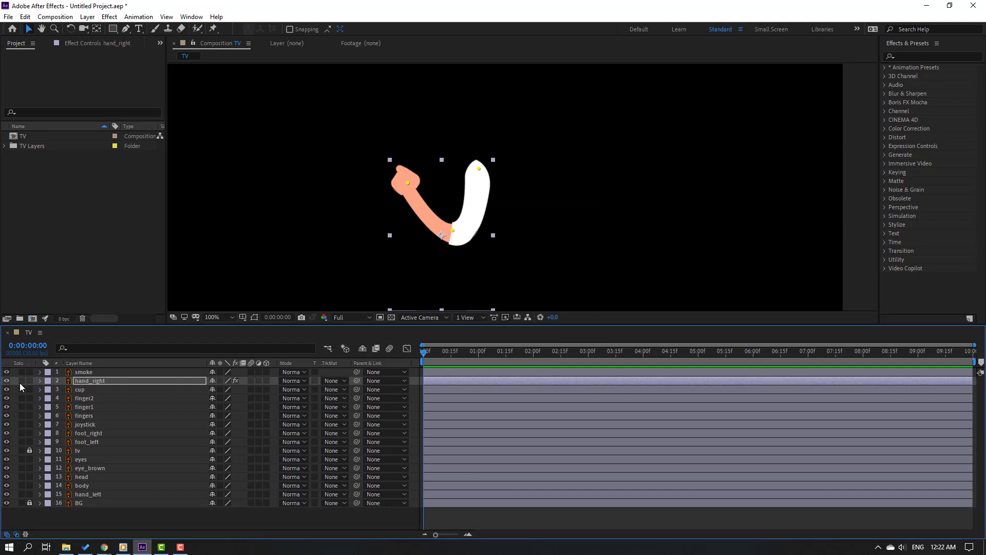
left_click(21, 382)
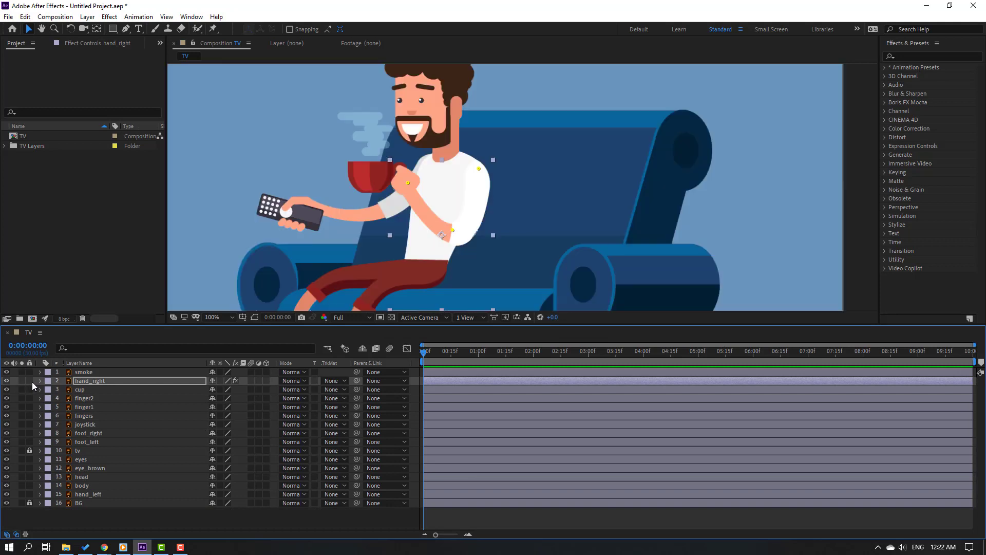
Solo the hand_left layer and place puppet position pins on its shoulder, elbow and hand
left_click(89, 494)
left_click(22, 495)
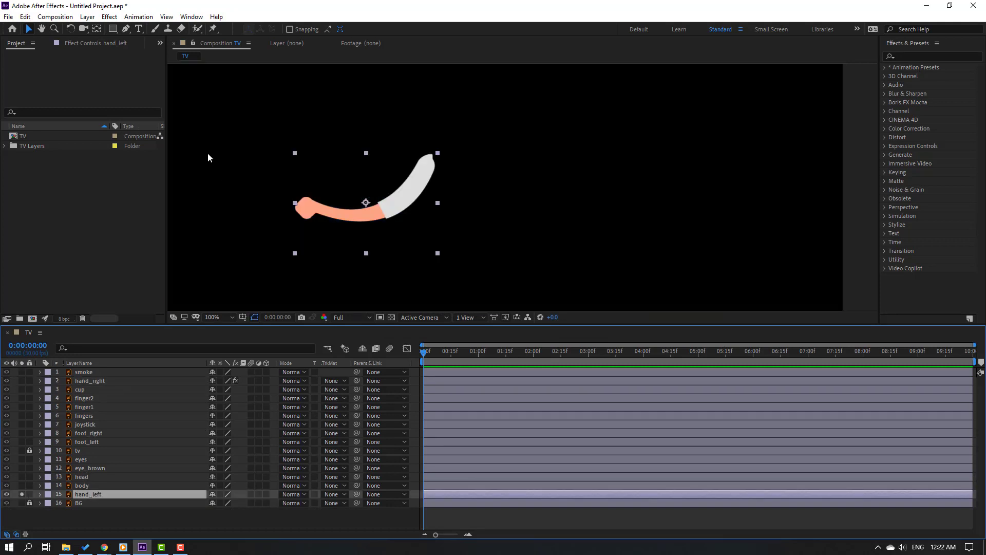
key("ctrl+p")
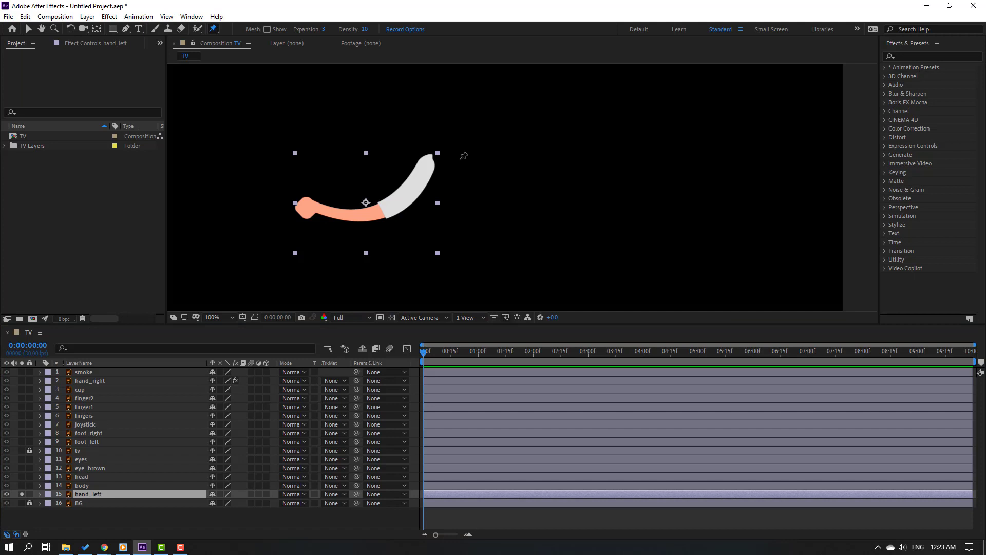
left_click(429, 164)
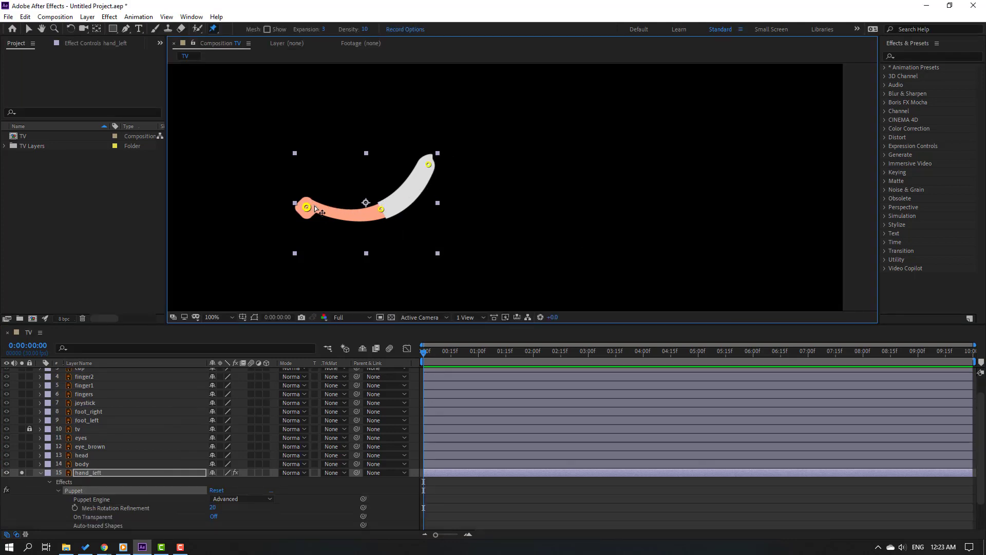
Switch the Puppet Engine of hand_left to Legacy, collapse the layer and unsolo it
left_click(29, 29)
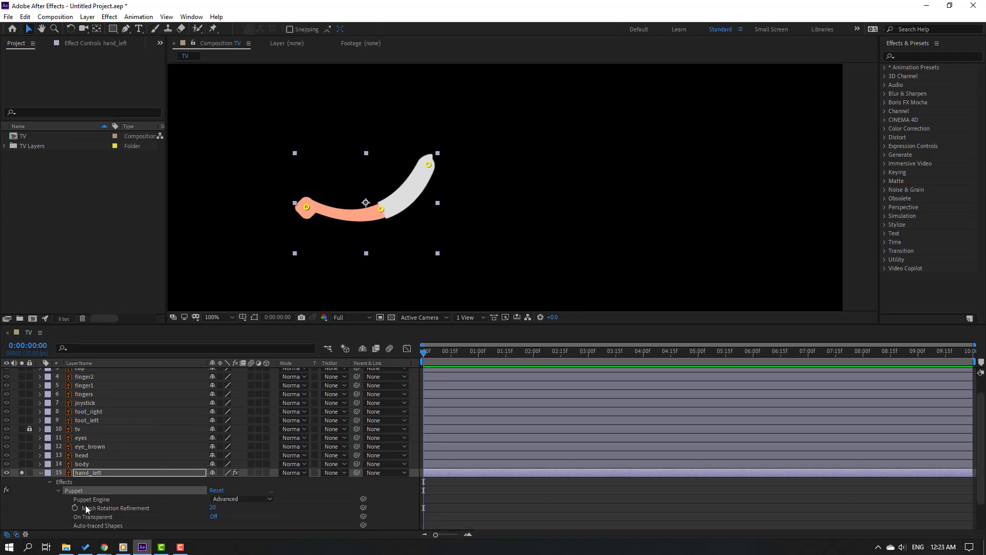
left_click(228, 499)
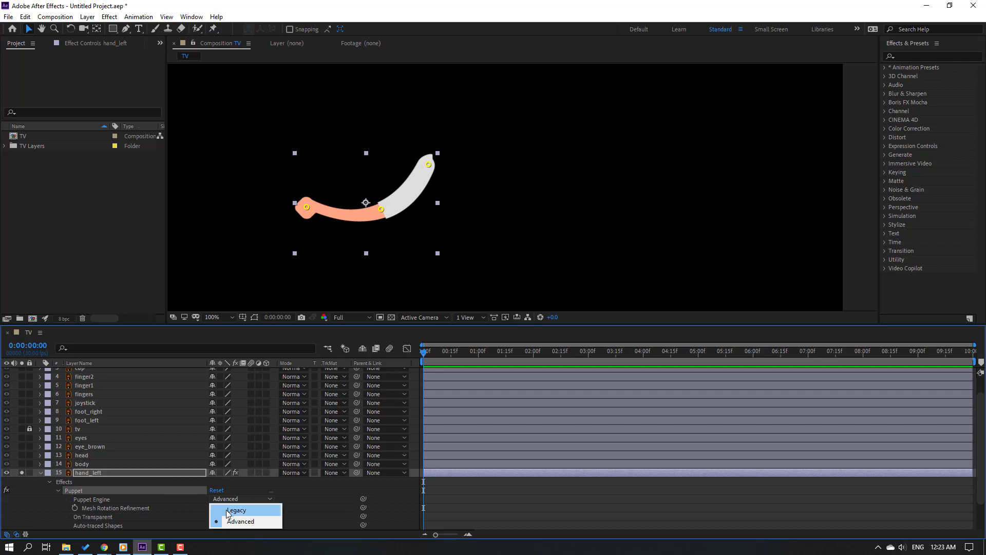
left_click(228, 511)
left_click(39, 465)
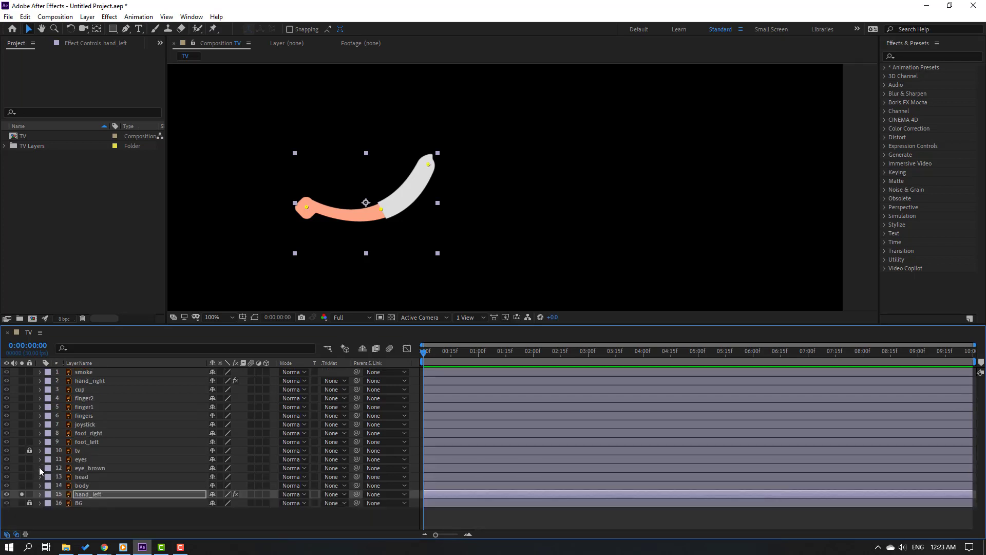
left_click(22, 494)
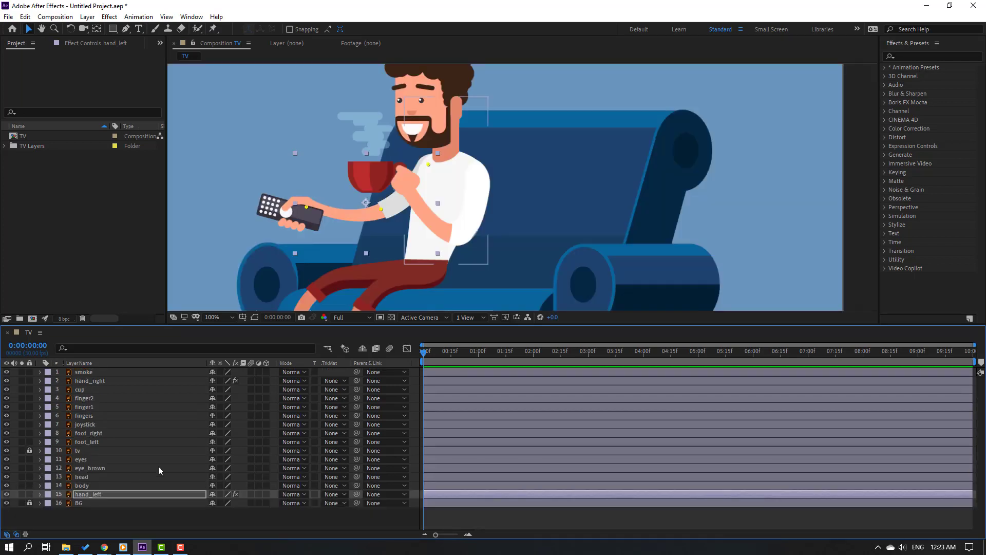
Solo the foot_left layer and place puppet position pins on its hip, knee and shoe
left_click(82, 442)
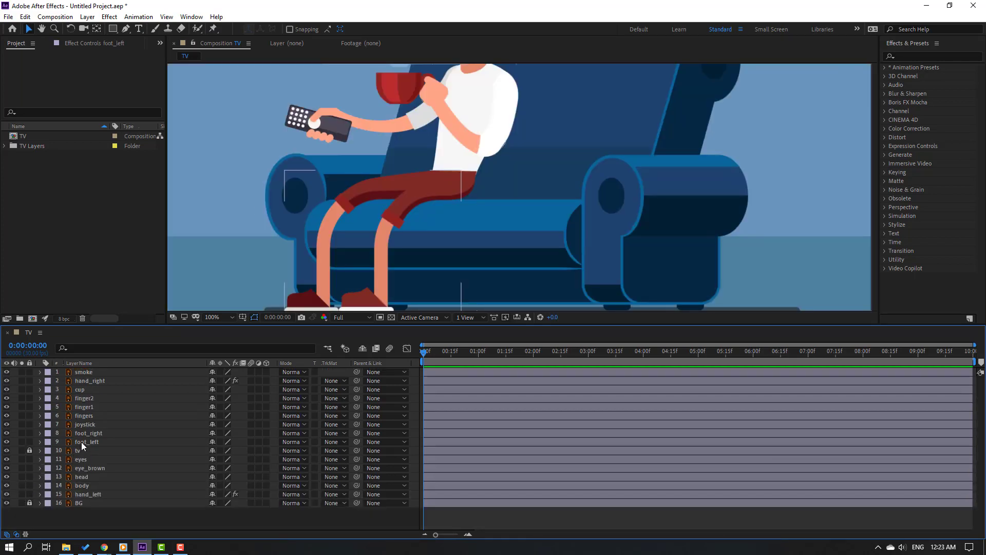
left_click(21, 442)
left_click(214, 29)
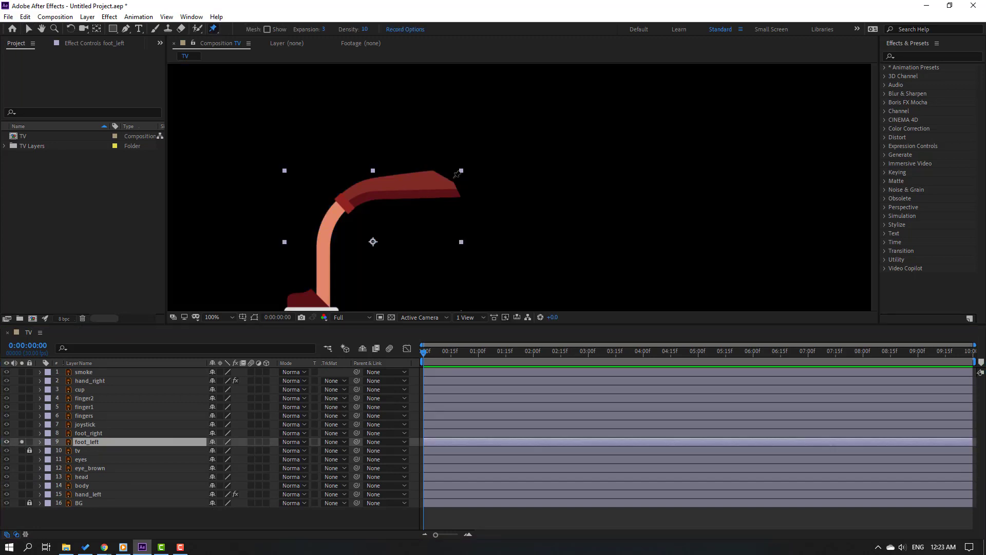
left_click(447, 179)
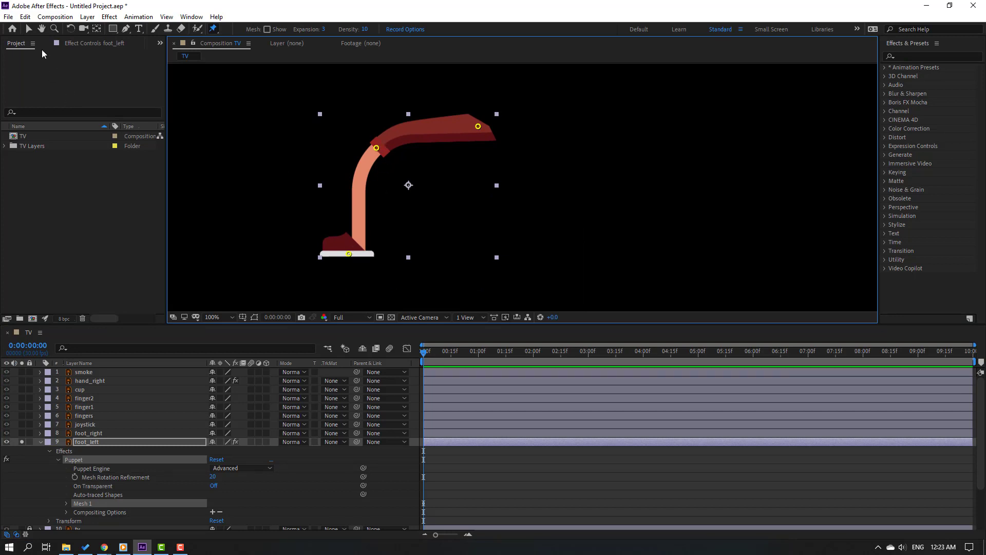
Change the Puppet Engine of foot_left to Legacy, then unsolo and collapse the layer
left_click(29, 31)
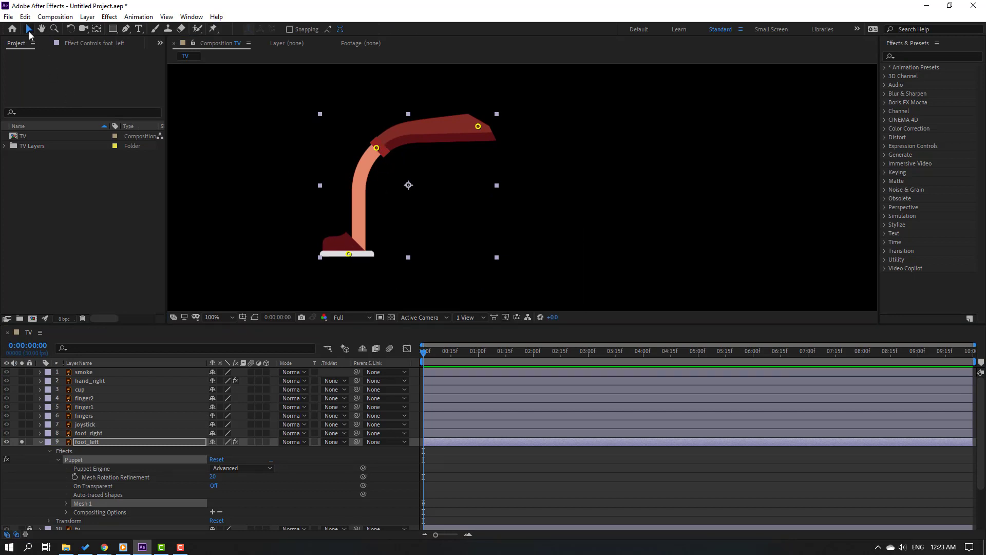
left_click(232, 469)
left_click(236, 476)
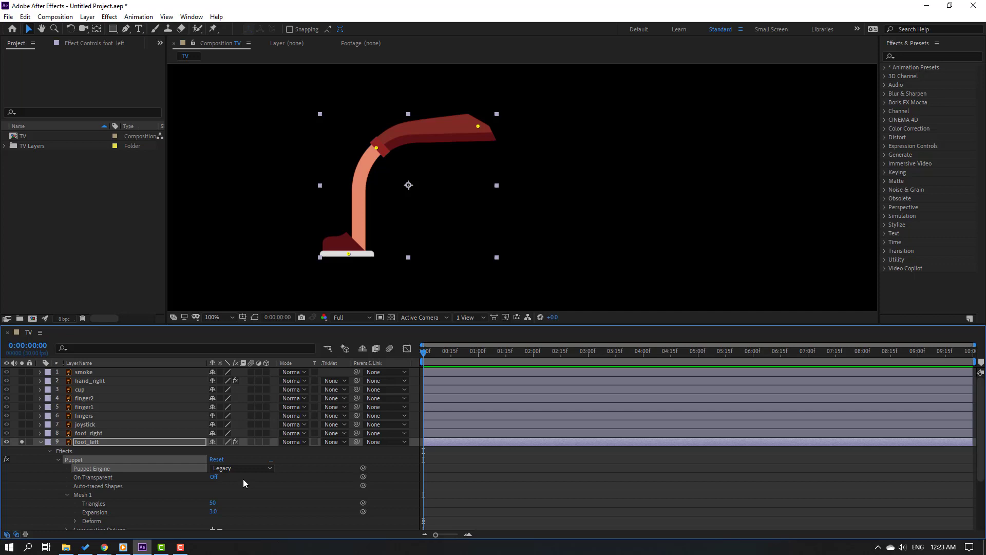
left_click(285, 455)
left_click(22, 441)
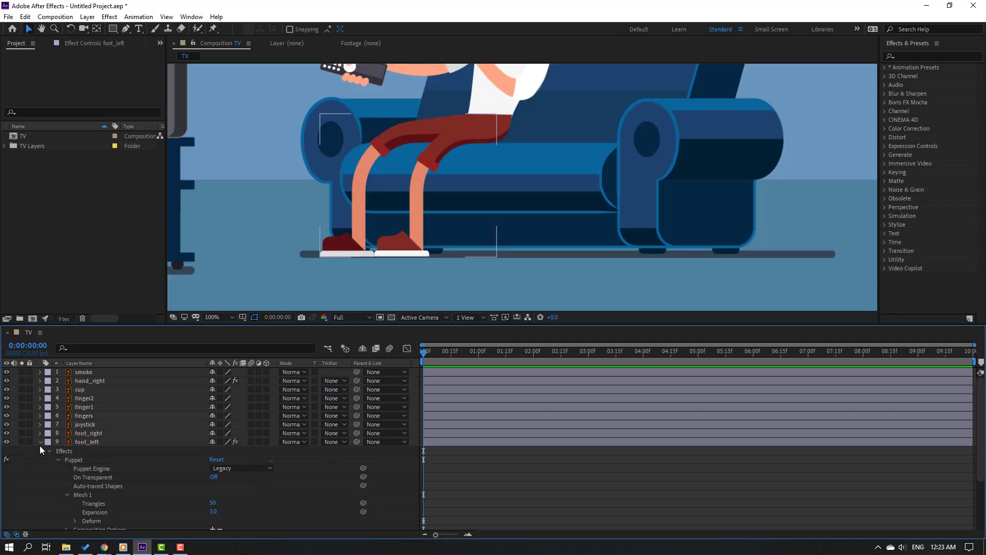
left_click(40, 443)
Solo the foot_right layer and place puppet position pins on its hip, knee and shoe
left_click(100, 434)
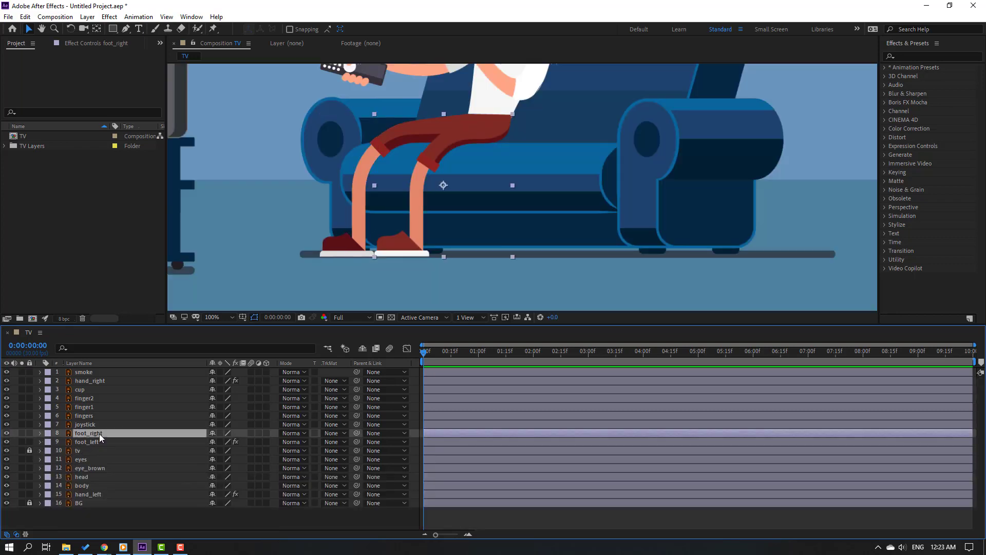
left_click(22, 433)
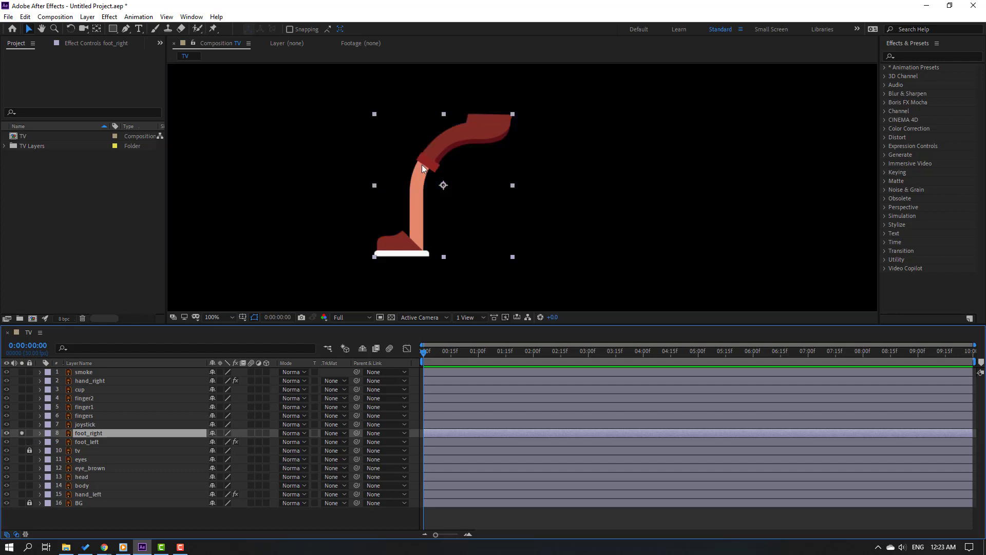
left_click(214, 29)
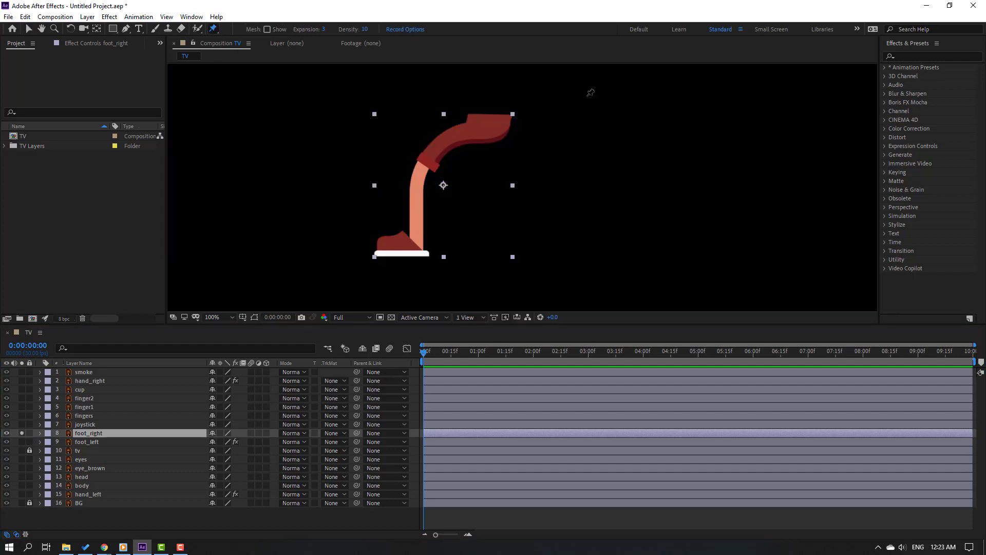
left_click(492, 123)
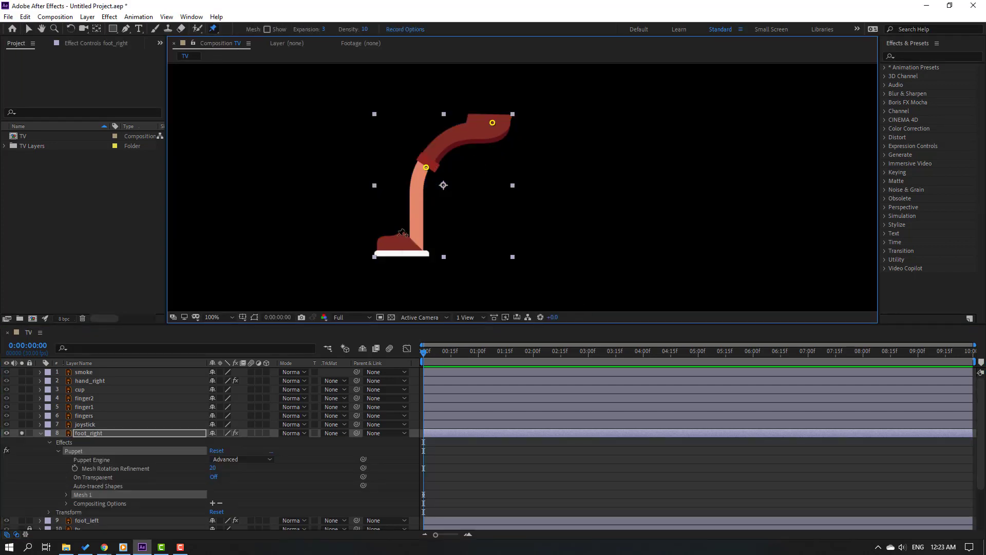
Set the Puppet Engine of foot_right to Legacy, collapse the layer and turn off its solo
left_click(29, 29)
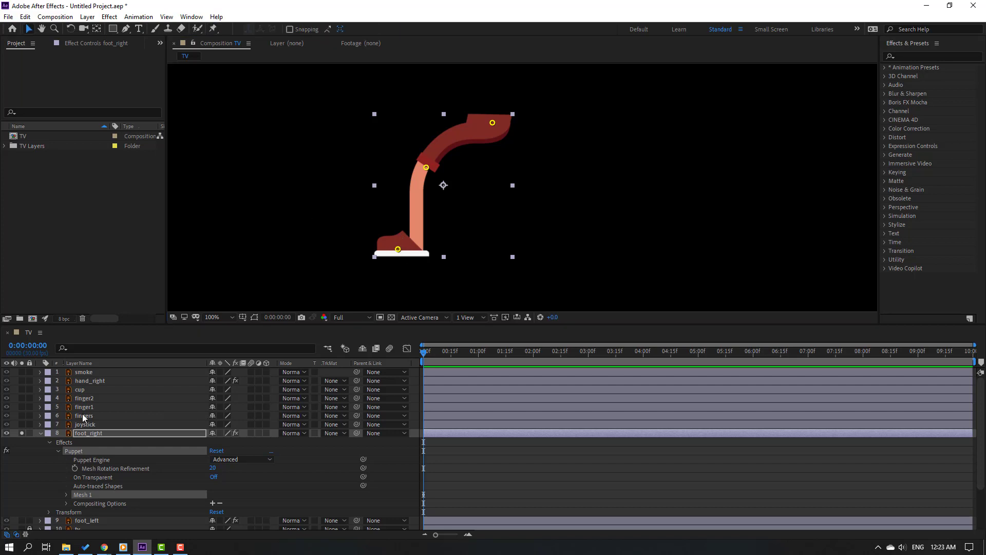
left_click(233, 460)
left_click(226, 468)
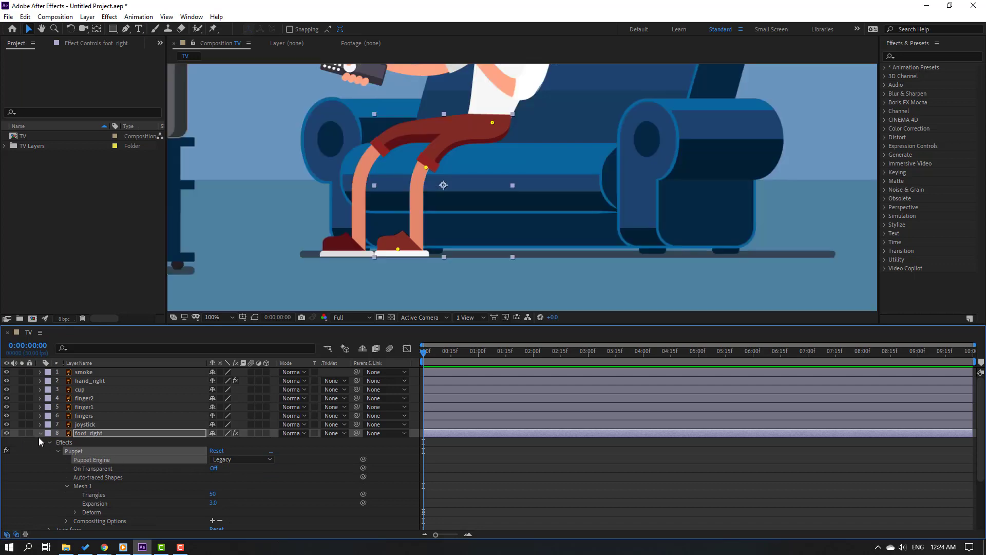
left_click(39, 435)
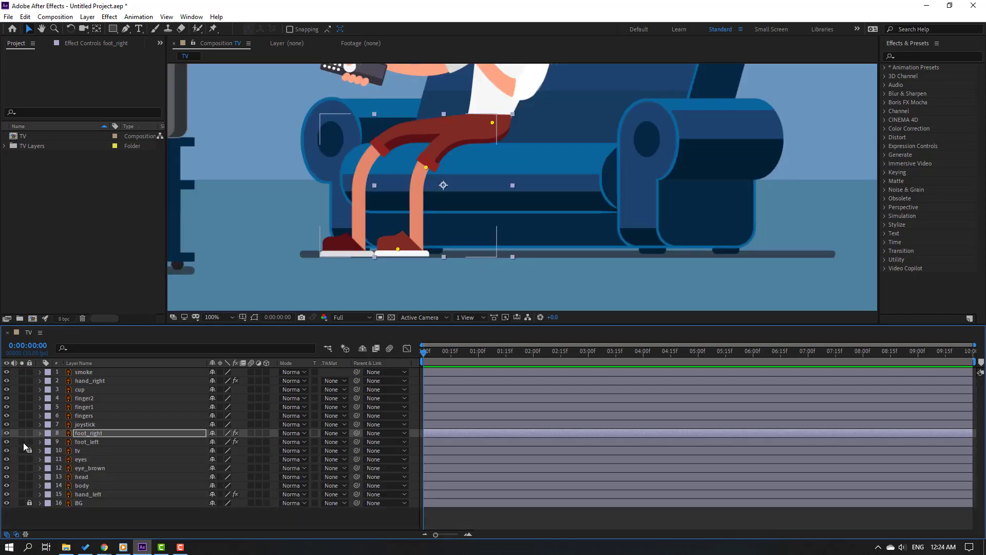
Solo the body layer, move its anchor point down to the waist, and turn its solo off
left_click(105, 486)
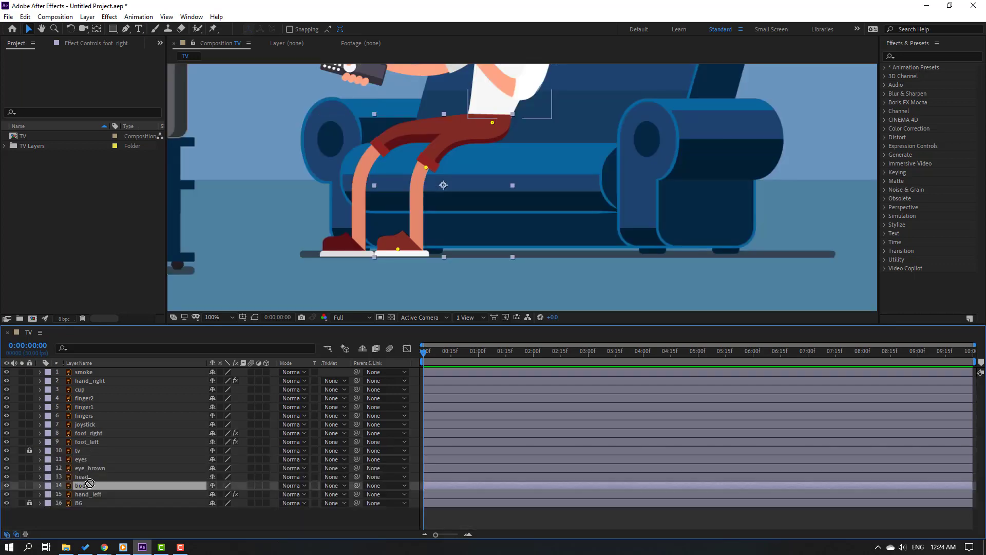
left_click(21, 486)
left_click_drag(526, 138, 456, 206)
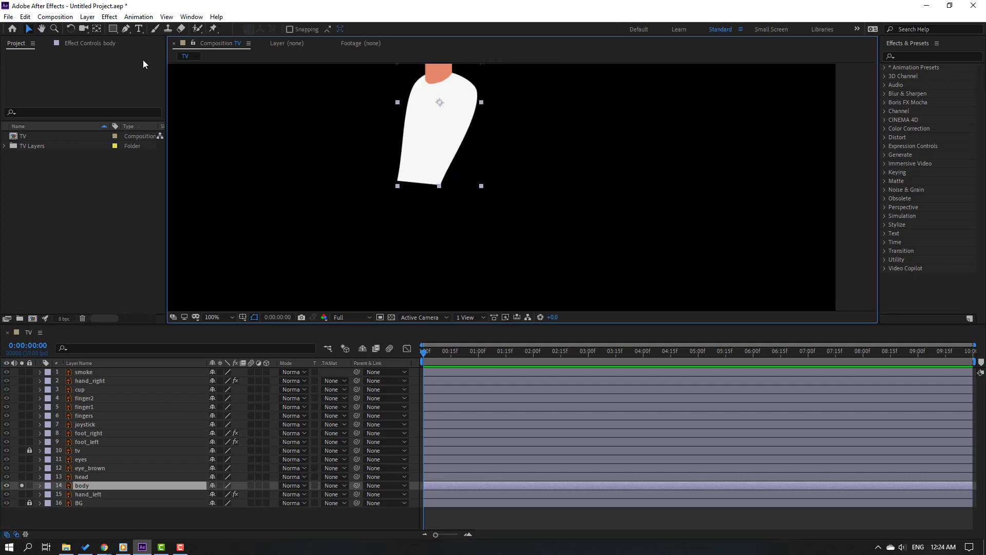
left_click(97, 29)
left_click_drag(440, 103, 417, 178)
left_click(28, 29)
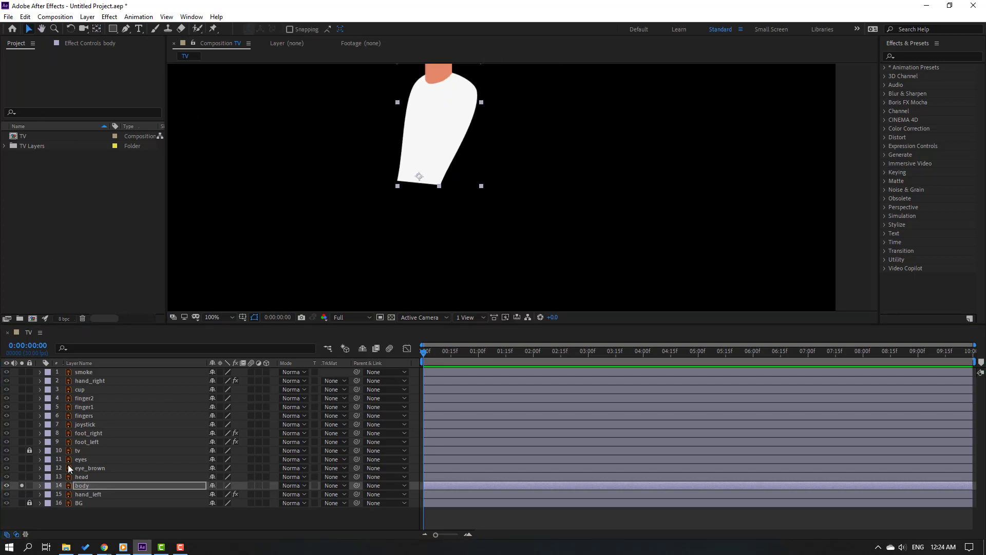
left_click(22, 485)
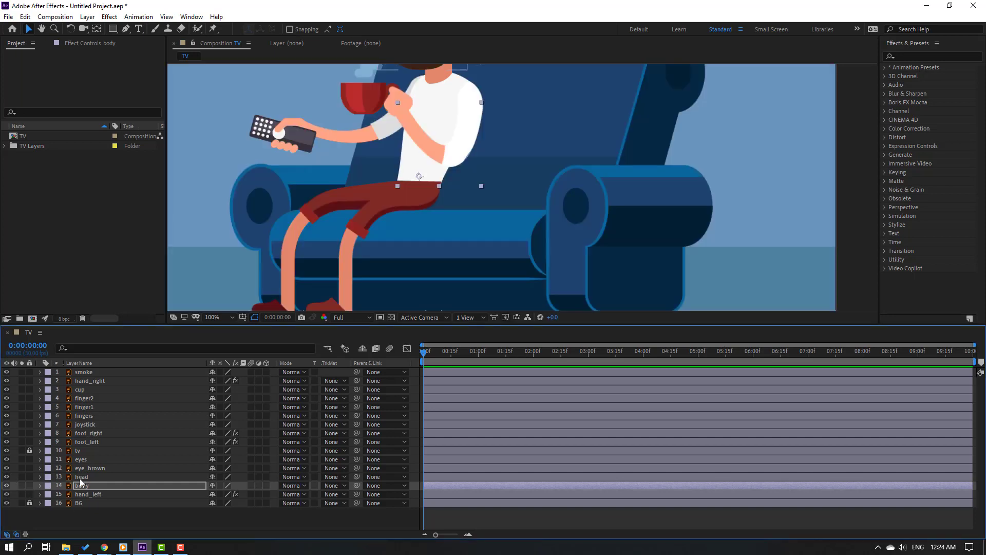
Solo the head layer, move its anchor point to the base of the beard, and turn its solo off
left_click(82, 477)
left_click(22, 476)
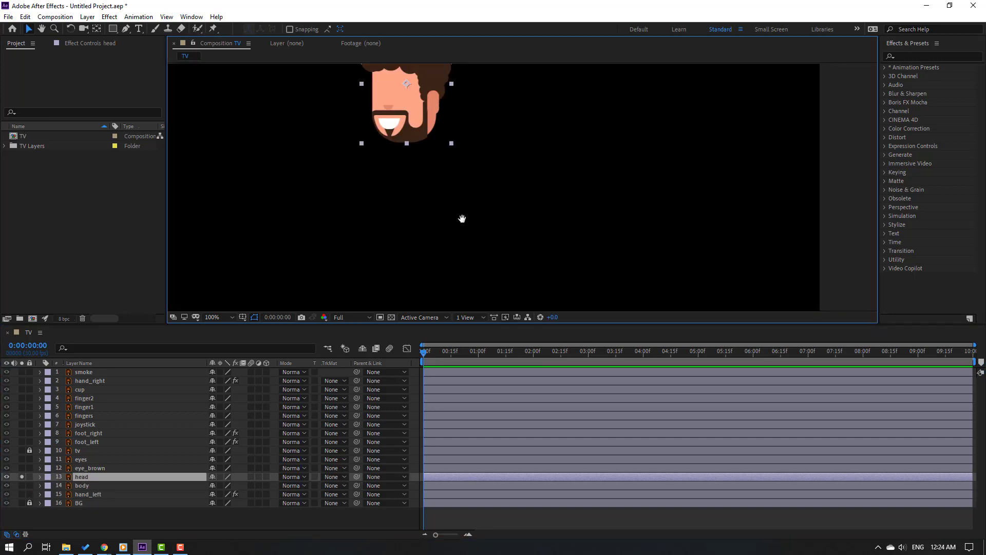
left_click_drag(462, 219, 455, 252)
left_click(97, 30)
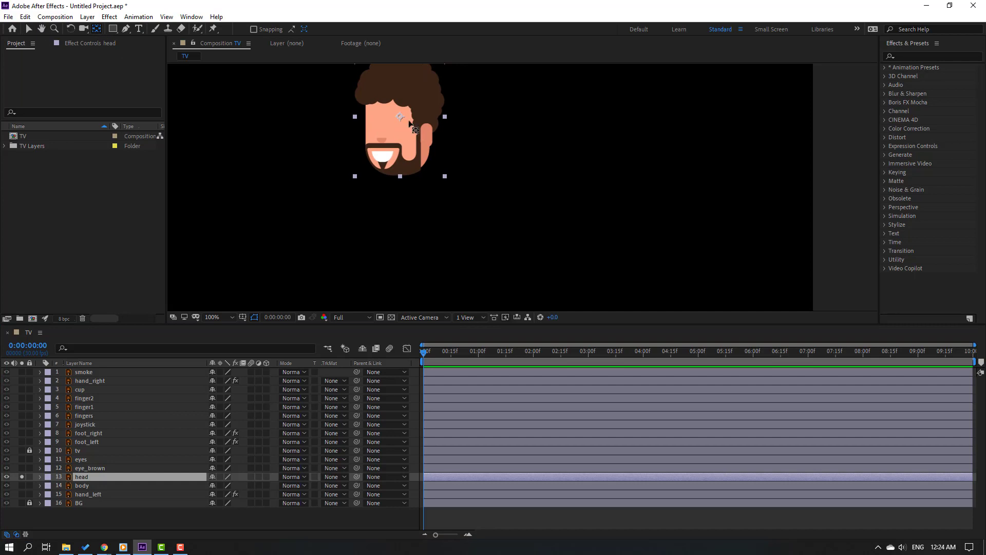
left_click_drag(409, 125, 413, 179)
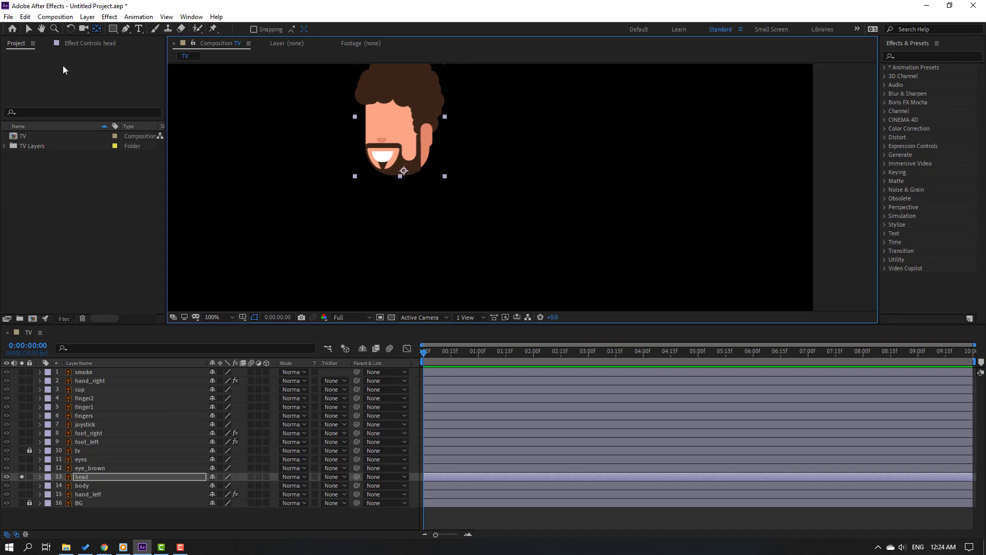
left_click(29, 30)
left_click(21, 477)
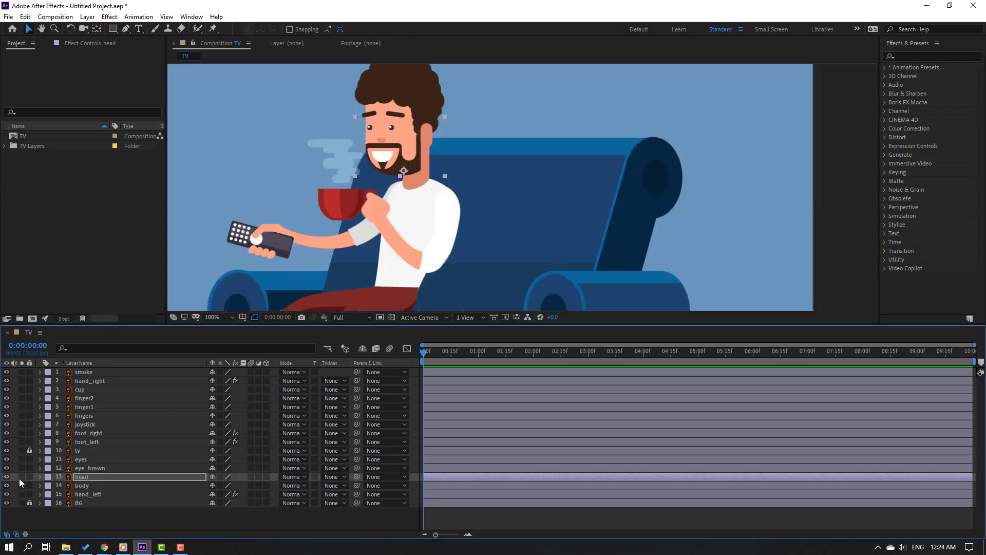
Parent the eyes and eye_brown layers to the head layer
left_click(106, 459)
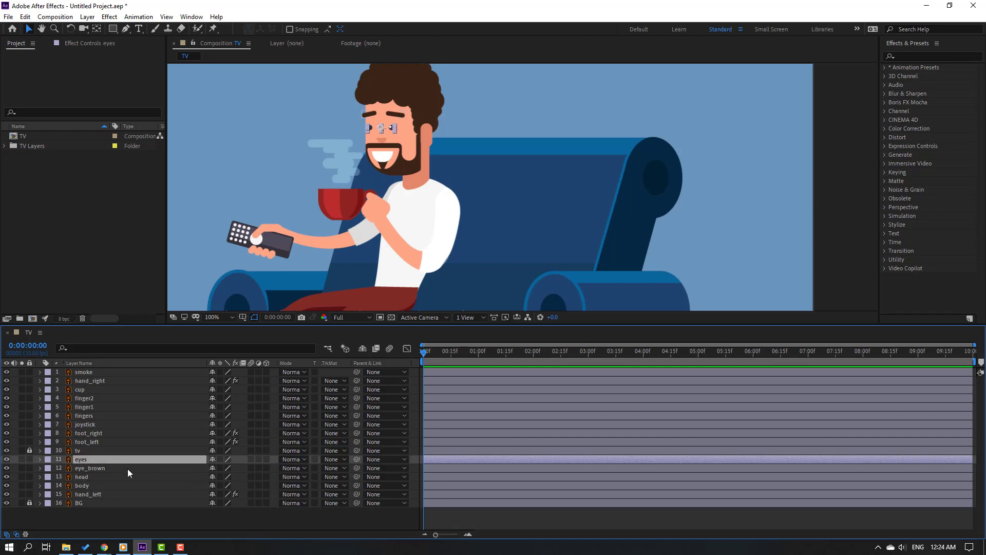
left_click(101, 469, "ctrl")
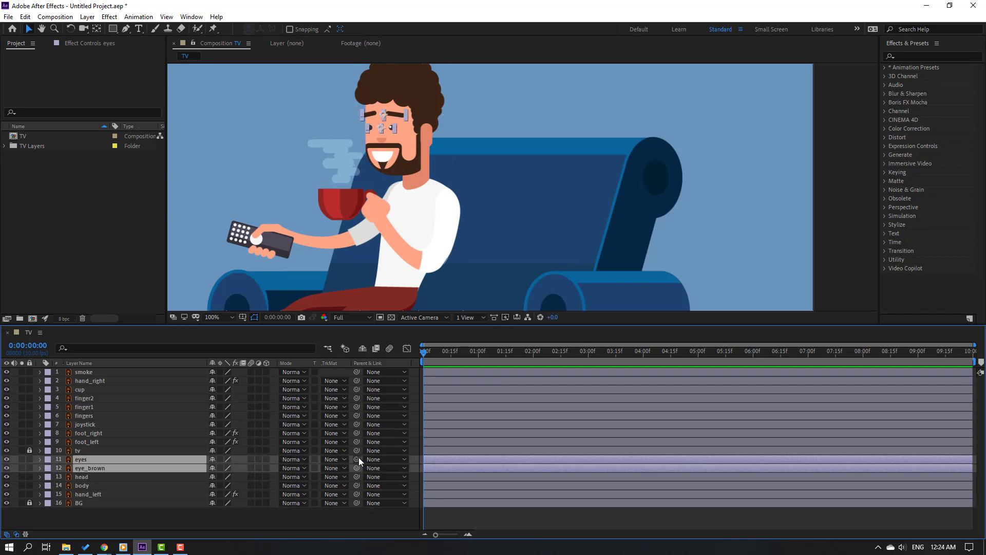
left_click_drag(359, 457, 88, 477)
Shift the head slightly back over the neck and test its tilt with the Rotation property
left_click(81, 478)
key("r")
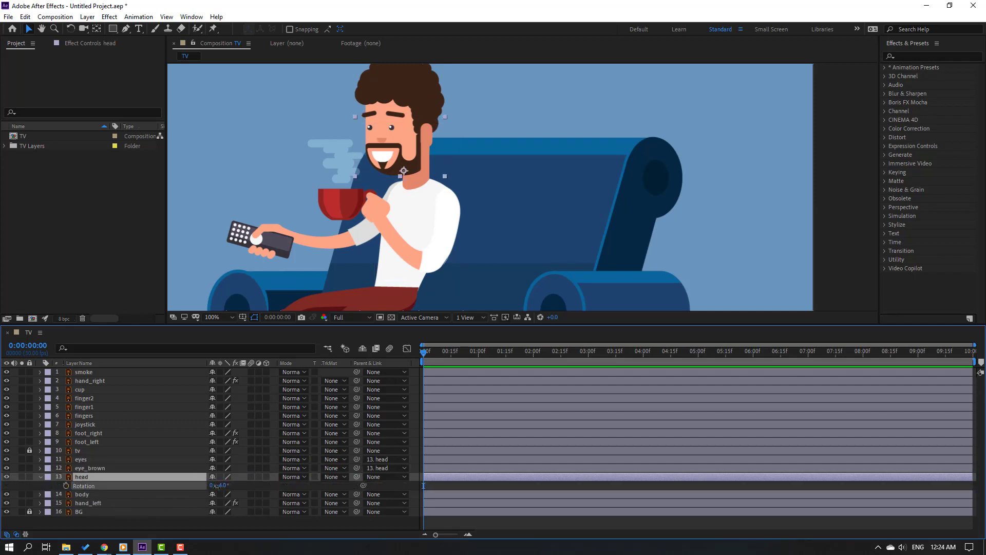
left_click_drag(216, 486, 220, 485)
key("ctrl+z")
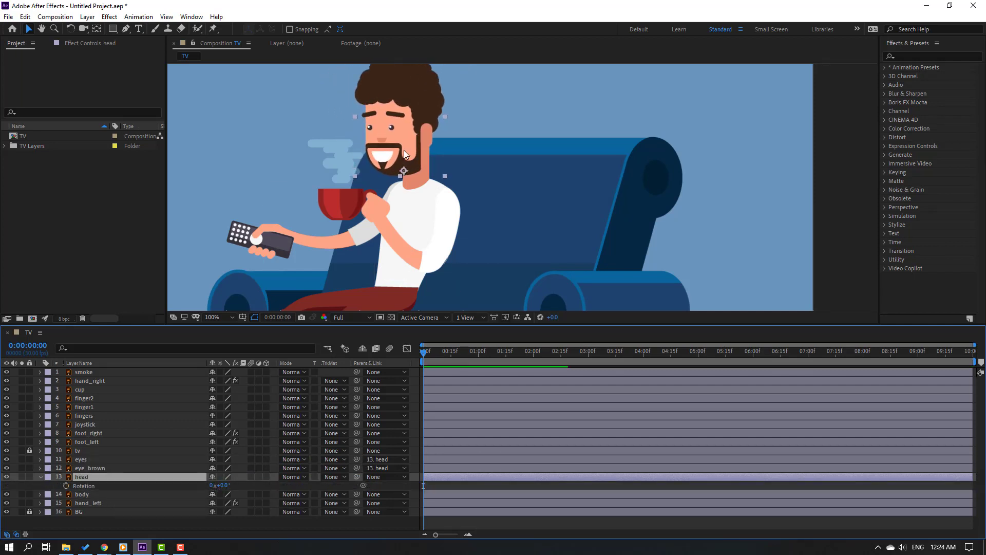
left_click_drag(406, 154, 413, 153)
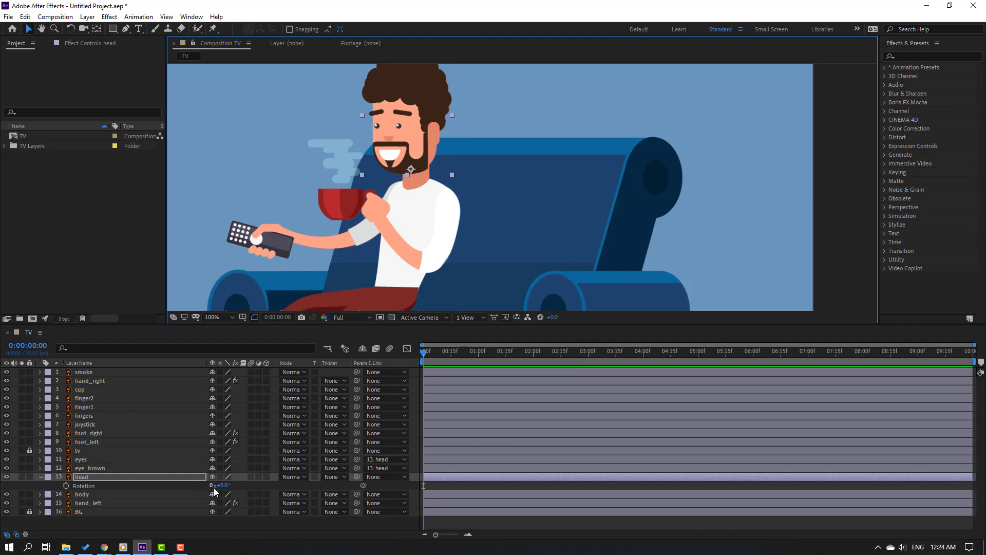
left_click_drag(215, 489, 170, 494)
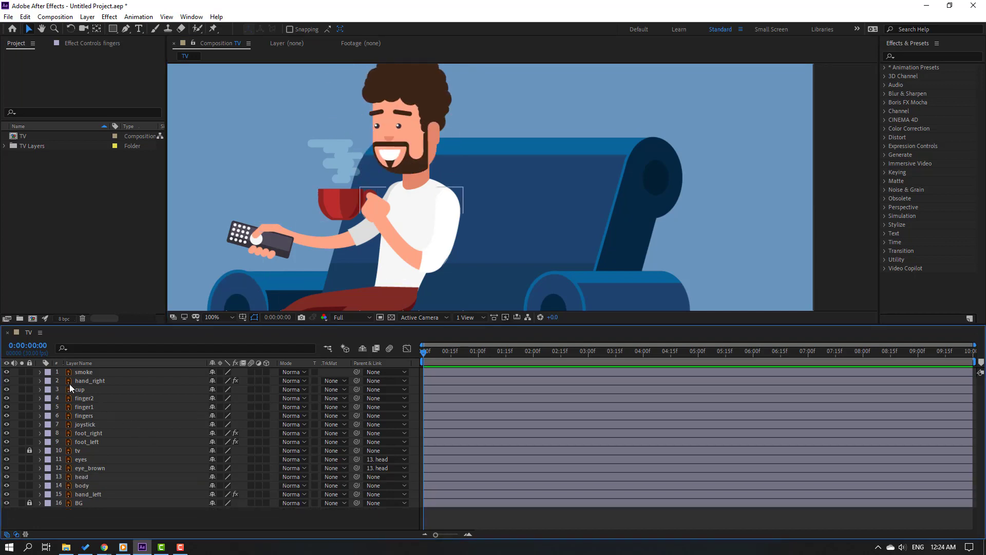
Select the hand_right layer and open the Links & constraints rigging tools of Duik Bassel.2
left_click(77, 382)
left_click_drag(311, 256, 328, 217)
left_click(191, 17)
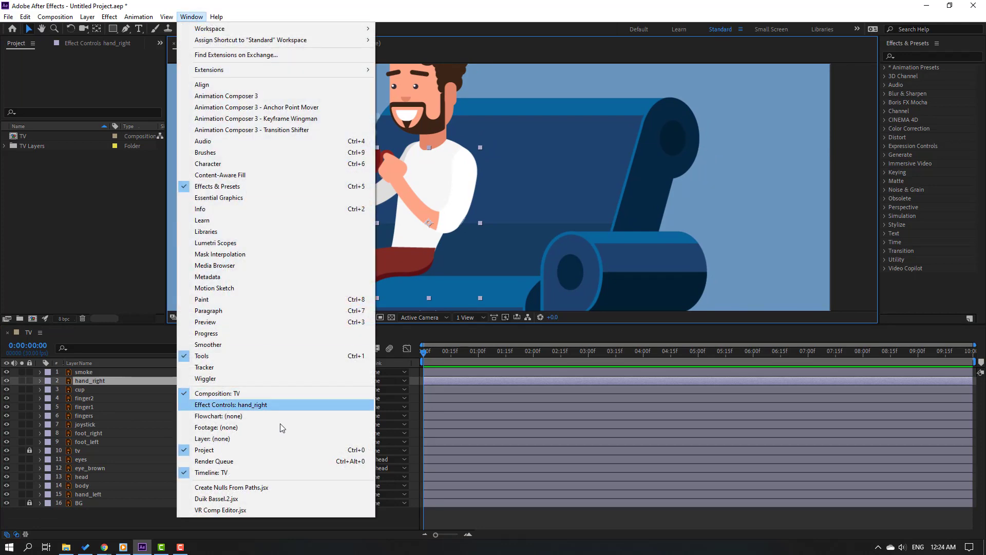
left_click(226, 499)
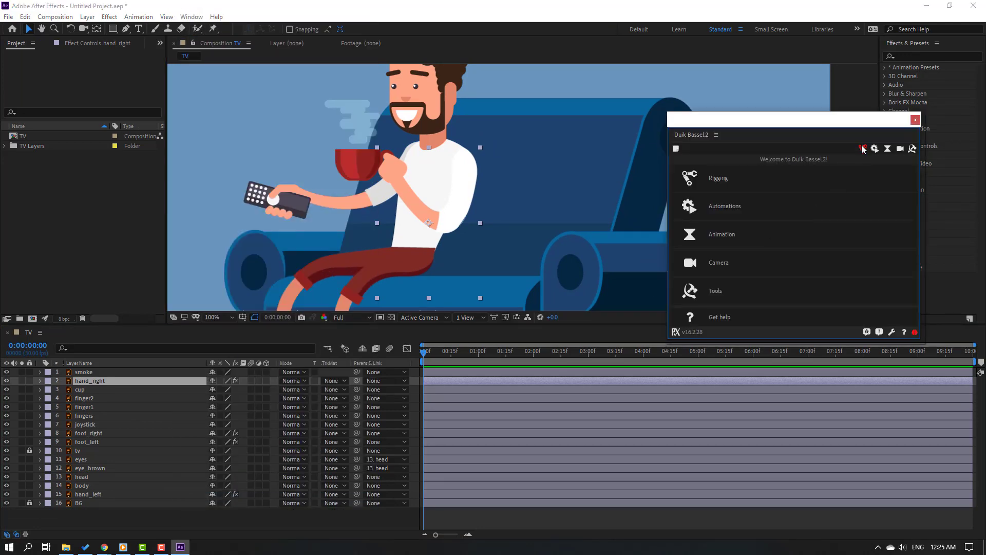
left_click(862, 149)
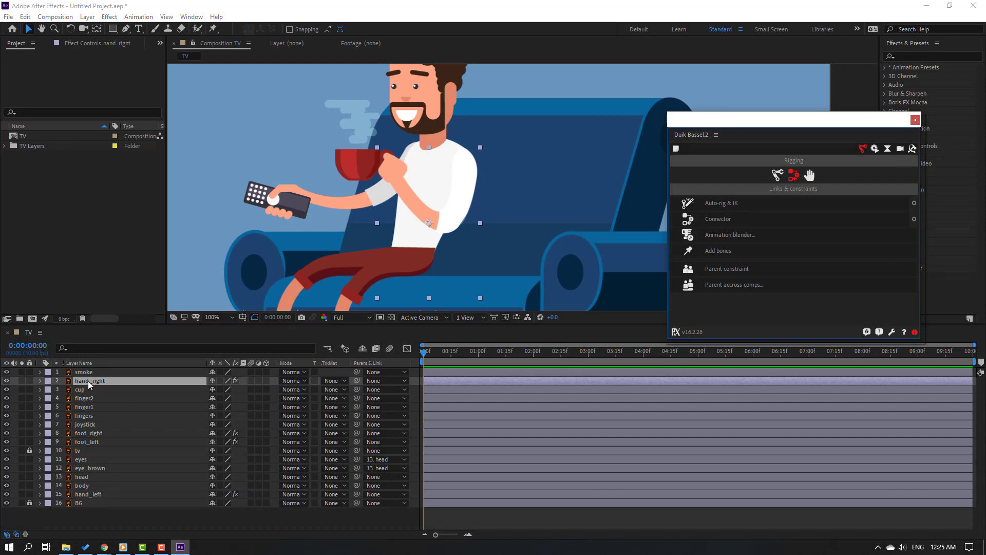
Add Duik bones to the puppet pins of hand_right using its Puppet effect
left_click(89, 45)
left_click(24, 65)
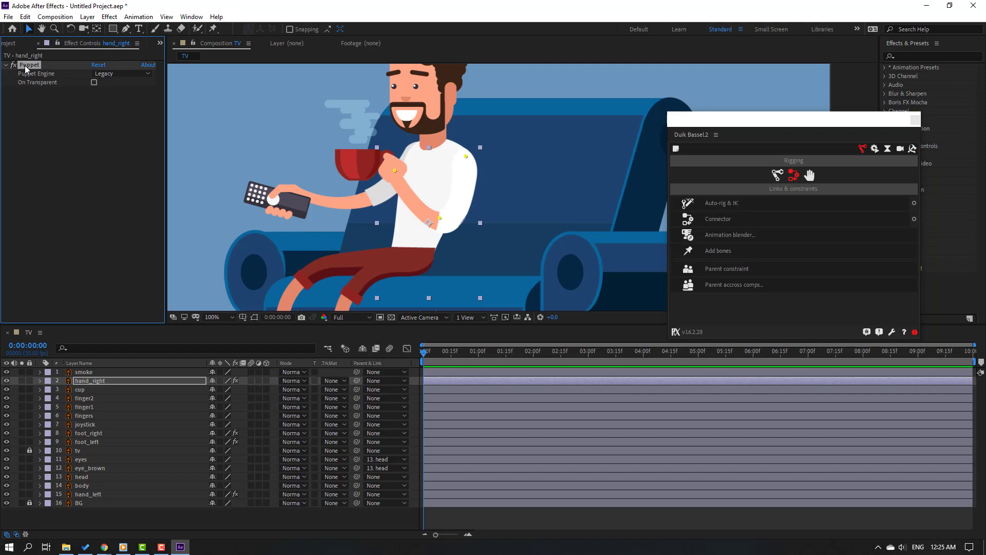
left_click(712, 253)
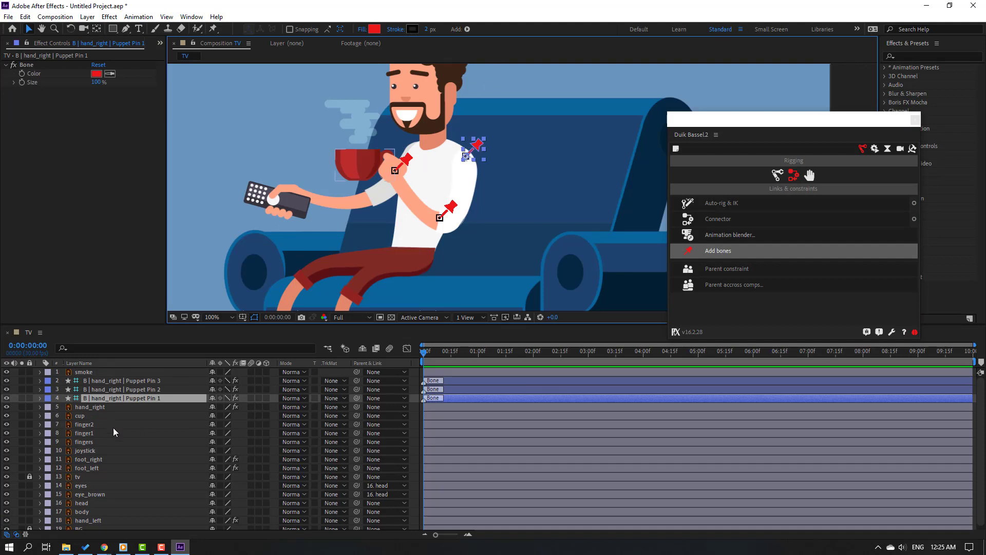
Parent the hand_right Puppet Pin 3 bone to Puppet Pin 2, and Puppet Pin 2 to Puppet Pin 1
left_click(144, 382)
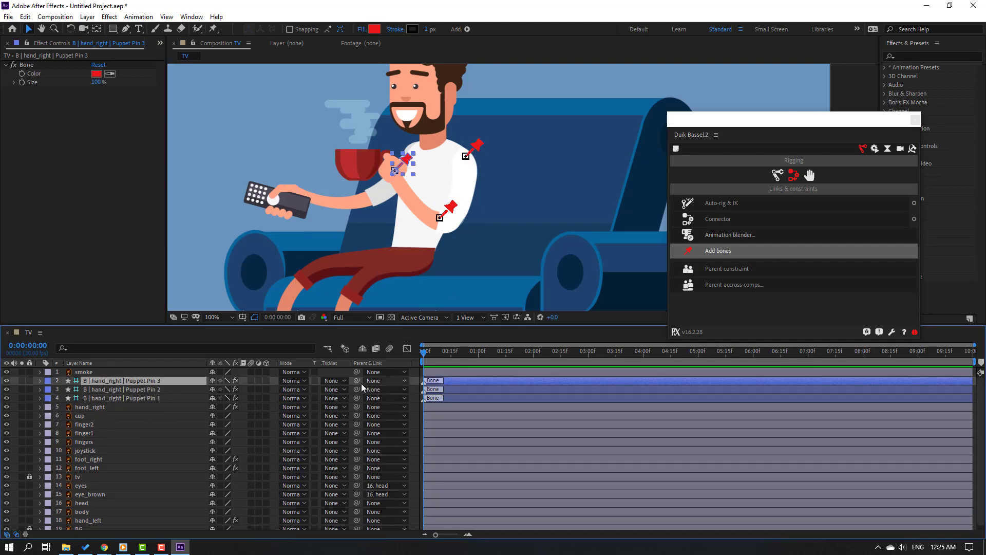
left_click_drag(357, 381, 147, 394)
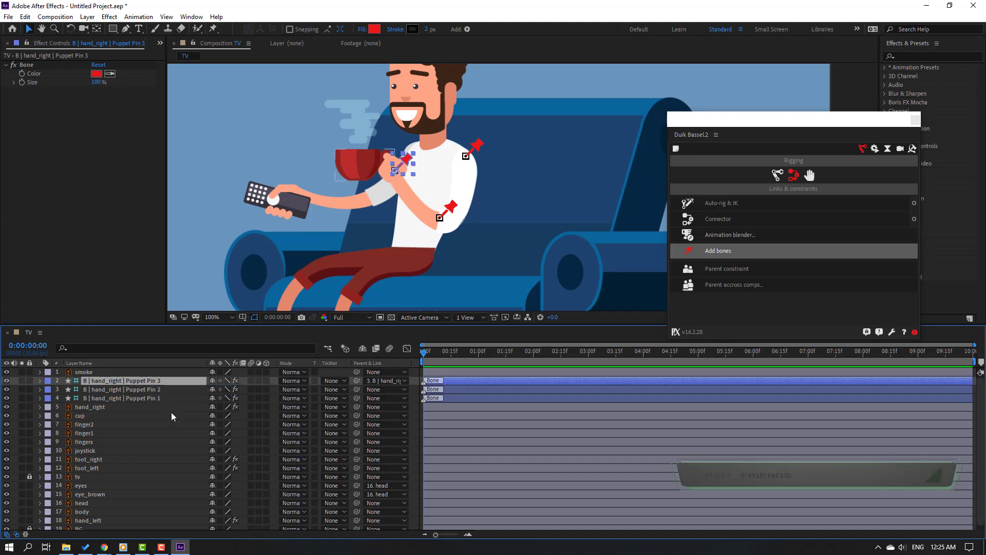
left_click(147, 392)
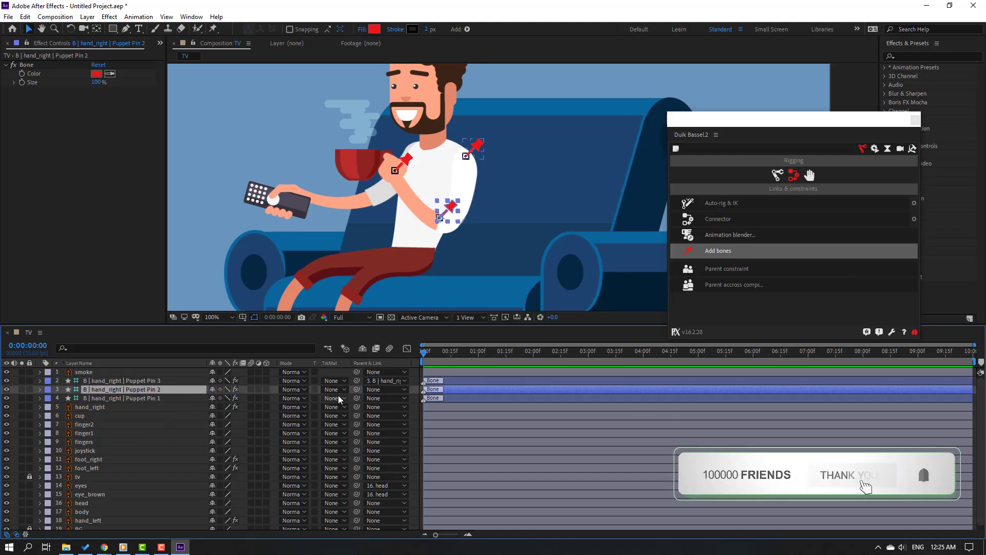
left_click_drag(356, 389, 131, 400)
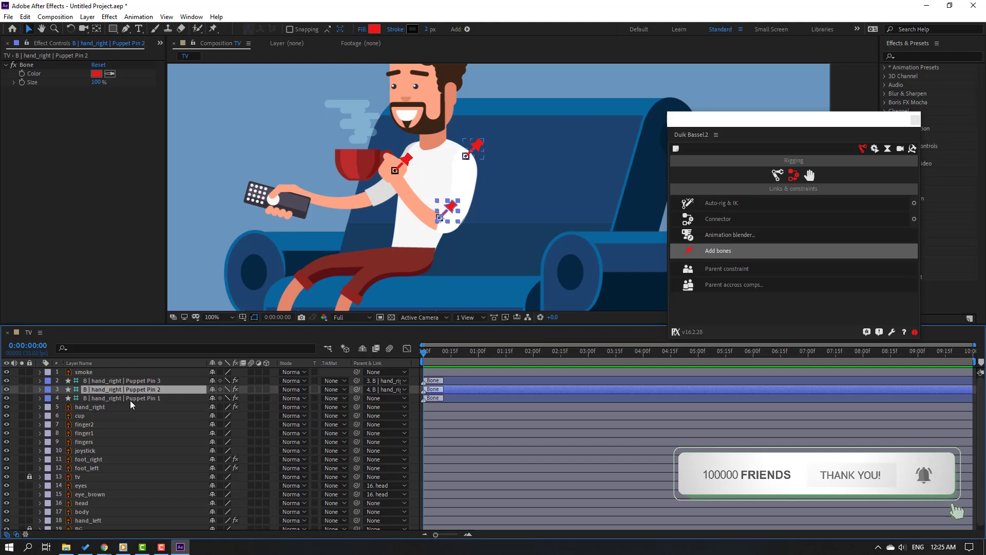
Hide the layer switches columns and parent the hand_right Puppet Pin 1 bone to the body layer
left_click(6, 535)
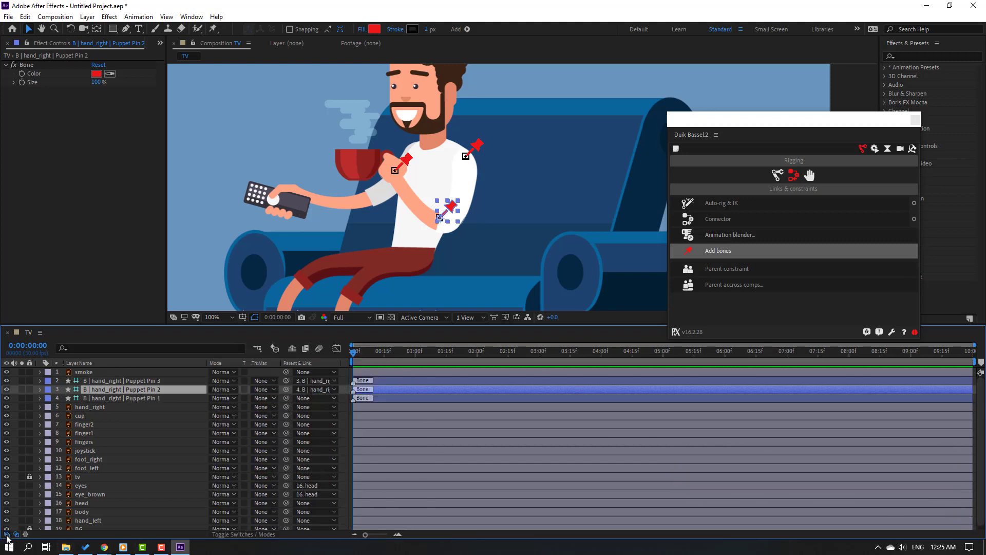
left_click(6, 535)
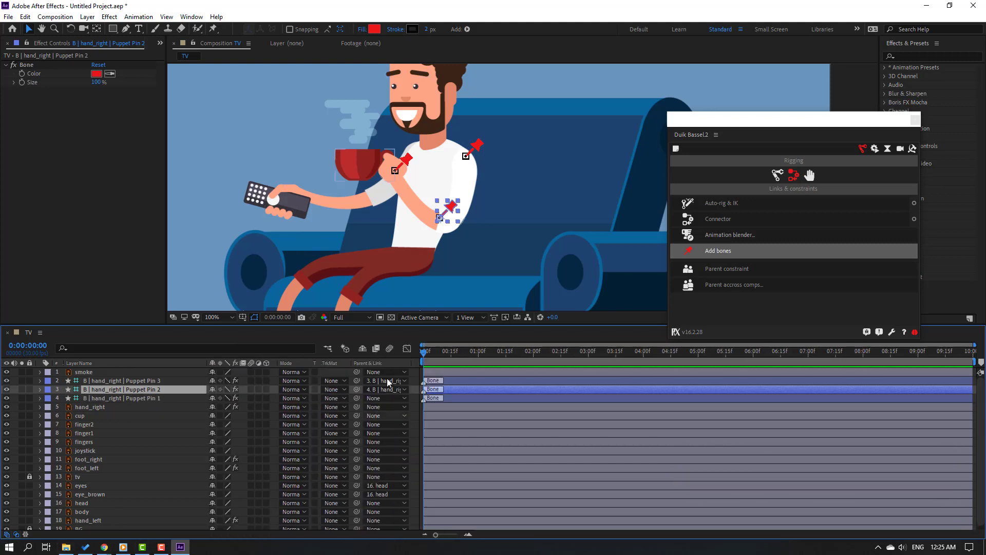
left_click(7, 535)
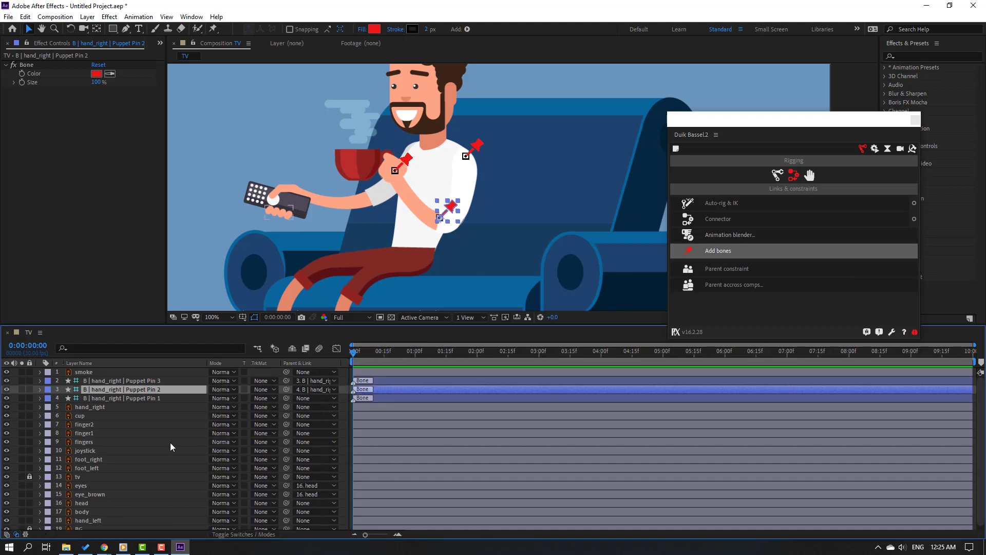
left_click(118, 399)
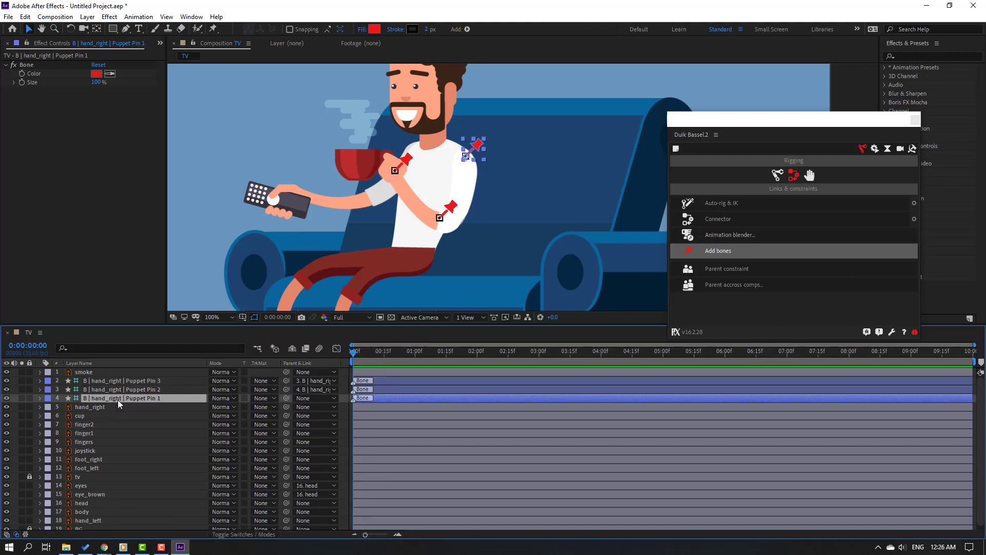
left_click_drag(286, 398, 84, 512)
Apply Auto-rig & IK to the three hand_right bones, test the arm controller, undo the test move and collapse the controller layer
left_click(141, 379)
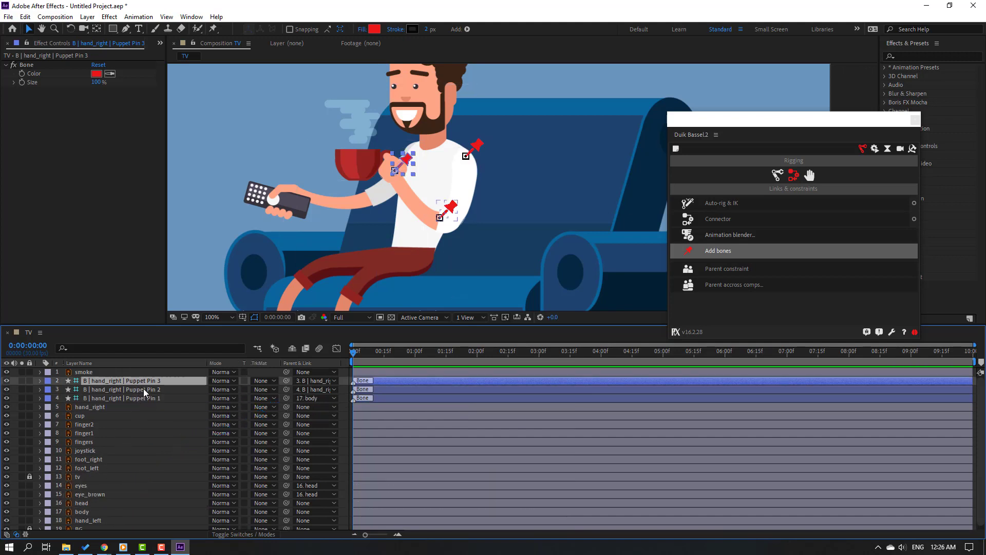
left_click(144, 390, "shift")
left_click(145, 397, "shift")
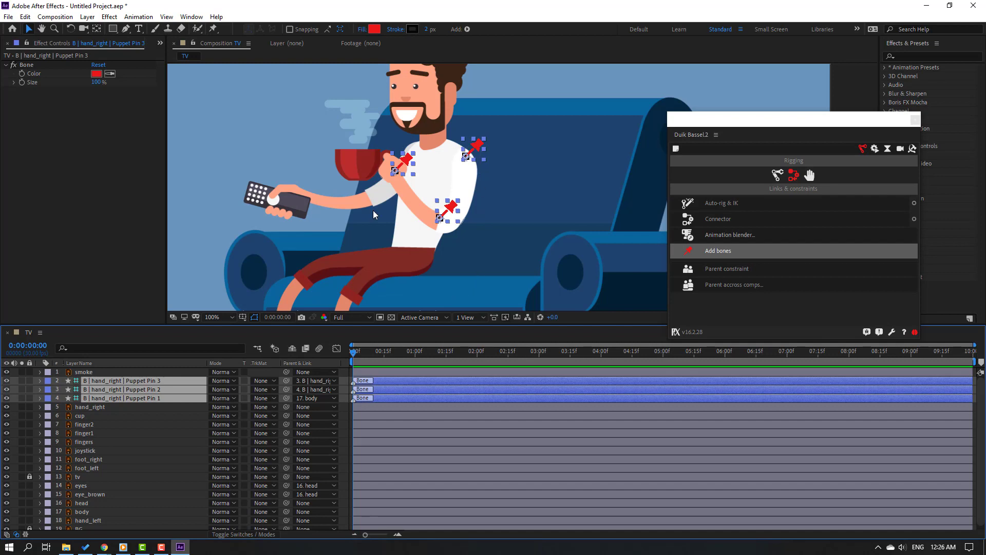
left_click(729, 205)
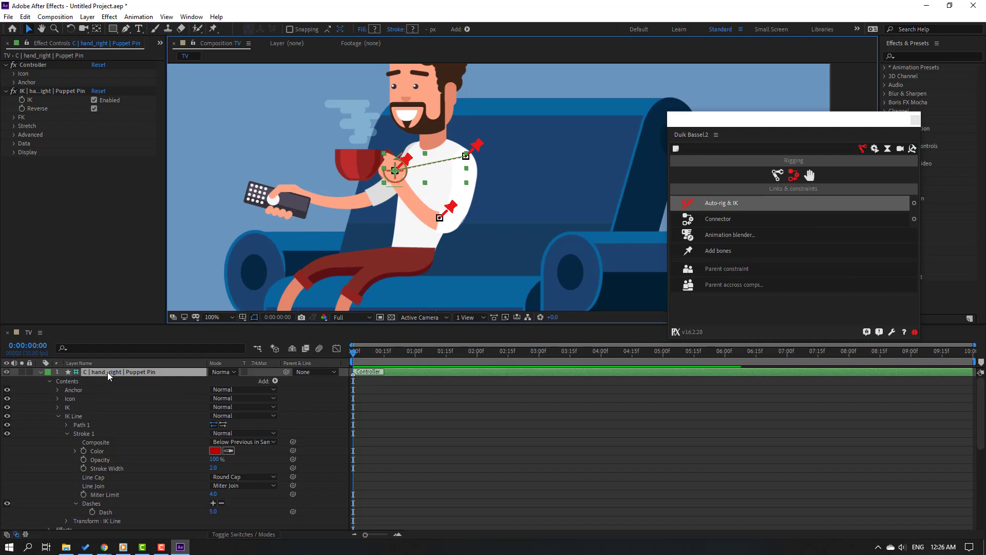
mouse_move(411, 192)
left_mouse_down()
mouse_move(389, 202)
mouse_move(411, 186)
left_mouse_up()
key("ctrl+z")
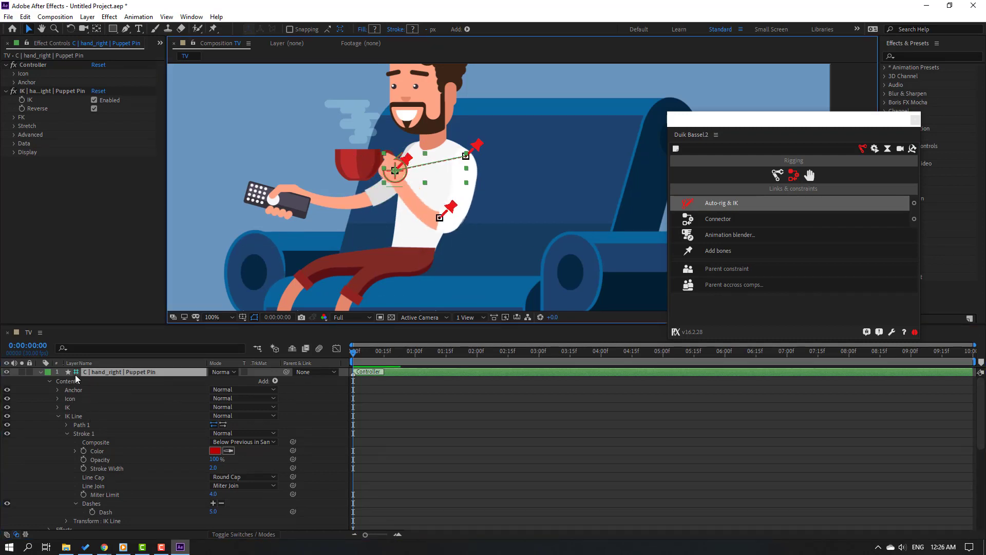
left_click(42, 373)
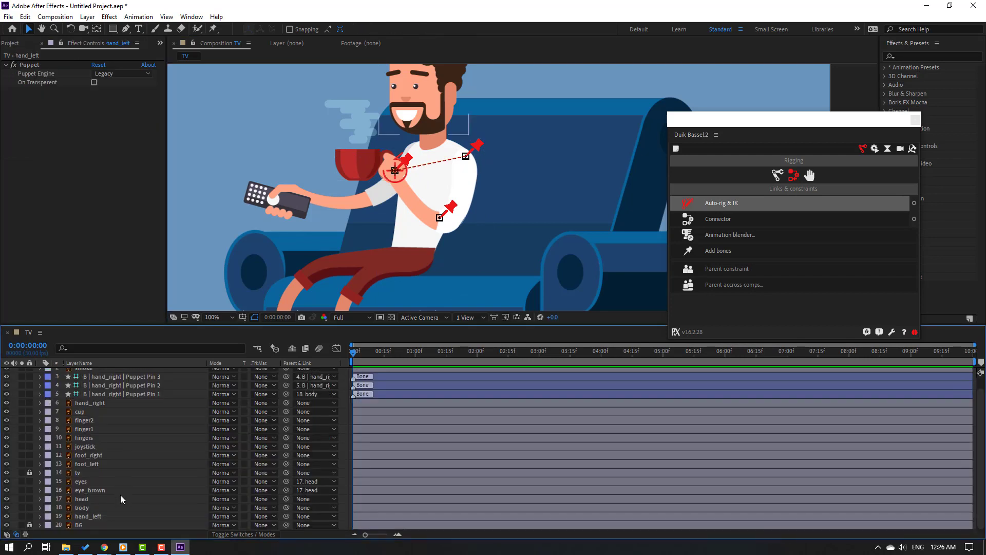
Add Duik bones to the puppet pins of hand_left using its Puppet effect
left_click(92, 520)
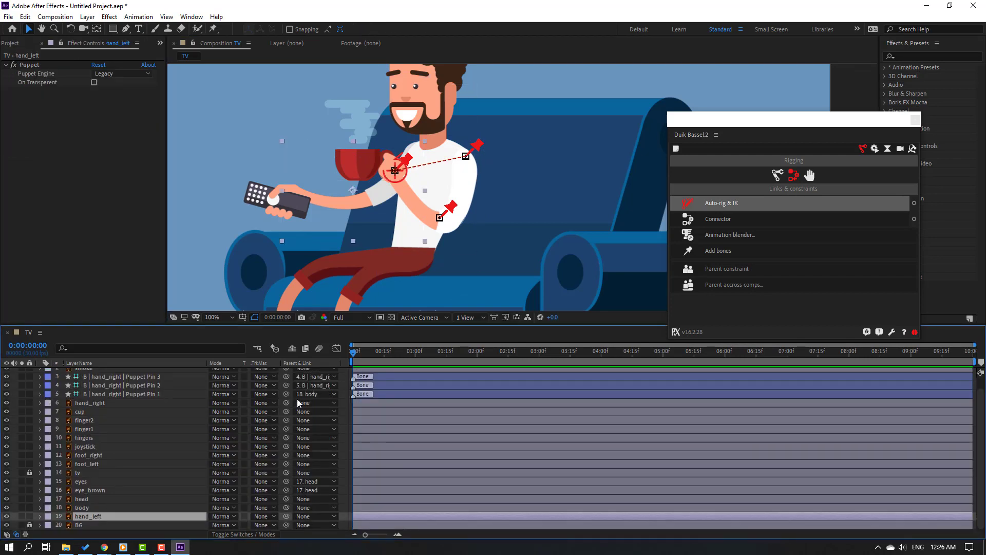
left_click(100, 46)
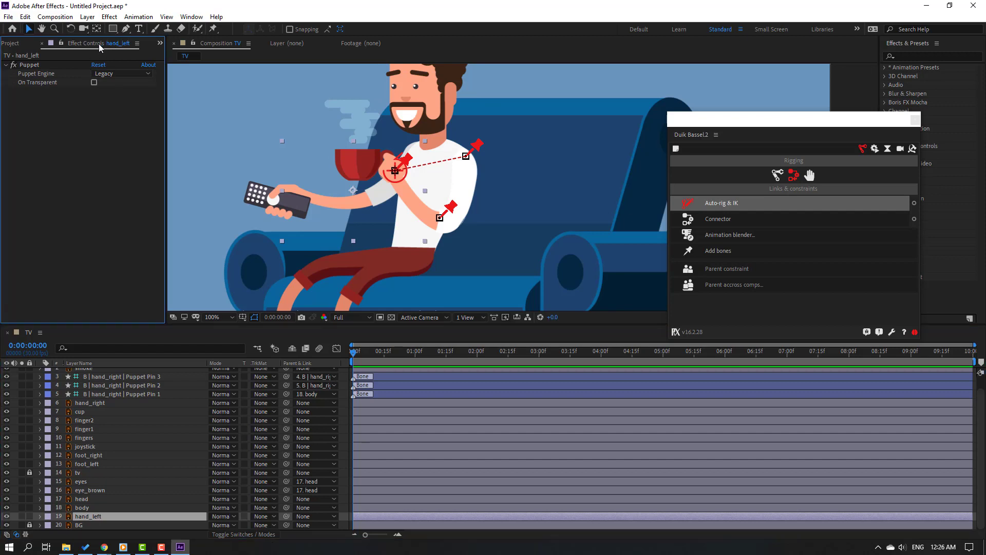
left_click(32, 68)
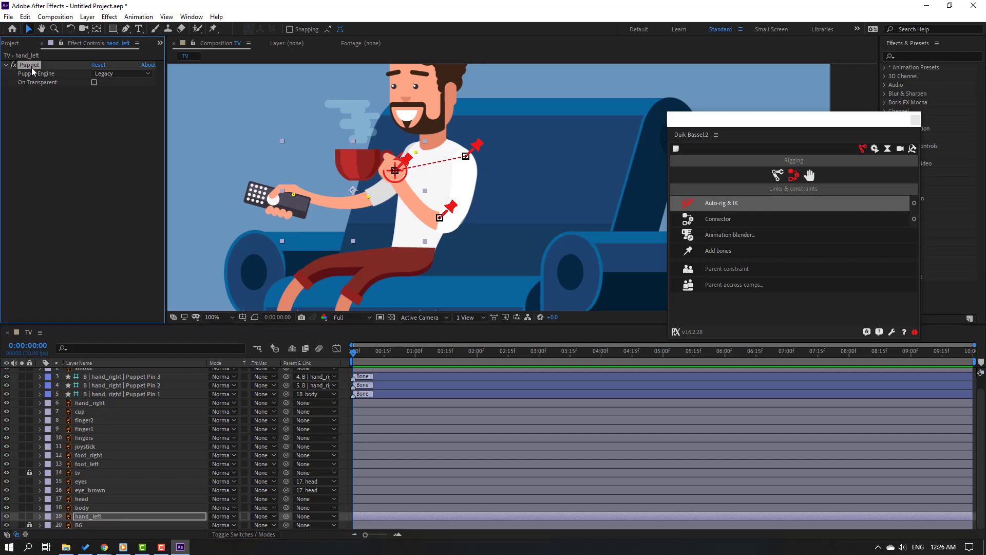
left_click(718, 253)
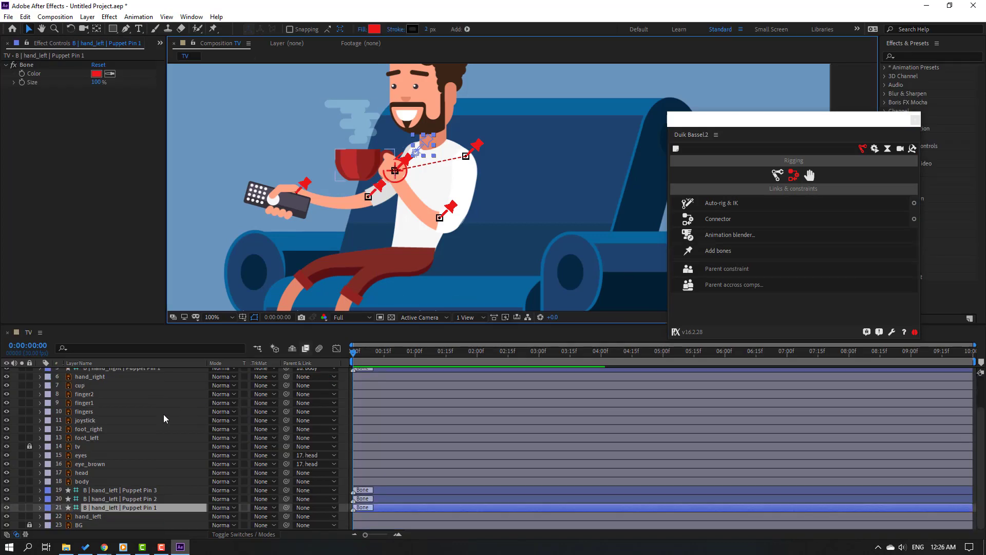
Parent the hand_left Puppet Pin 3 bone to Puppet Pin 2, and Puppet Pin 2 to Puppet Pin 1
left_click(146, 491)
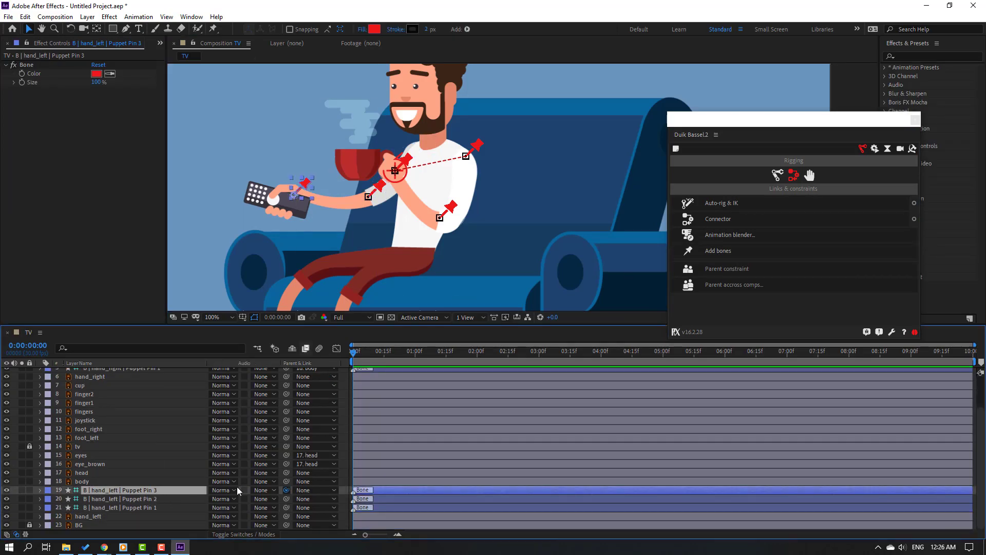
left_click_drag(287, 490, 139, 501)
left_click(141, 500)
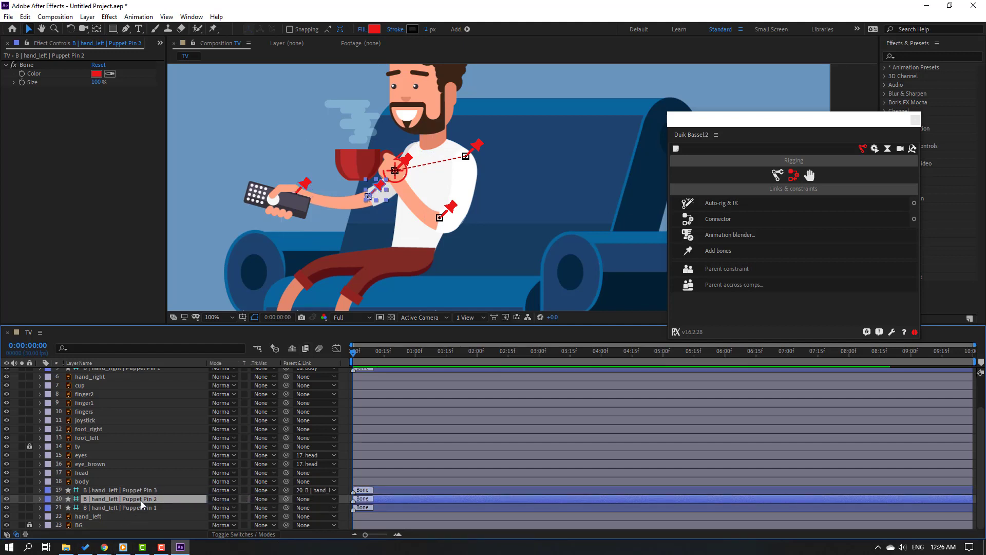
left_click_drag(289, 501, 138, 509)
Apply Auto-rig & IK to the three hand_left bones, test the arm controller, undo the test move and collapse the controller layer
left_click(120, 507)
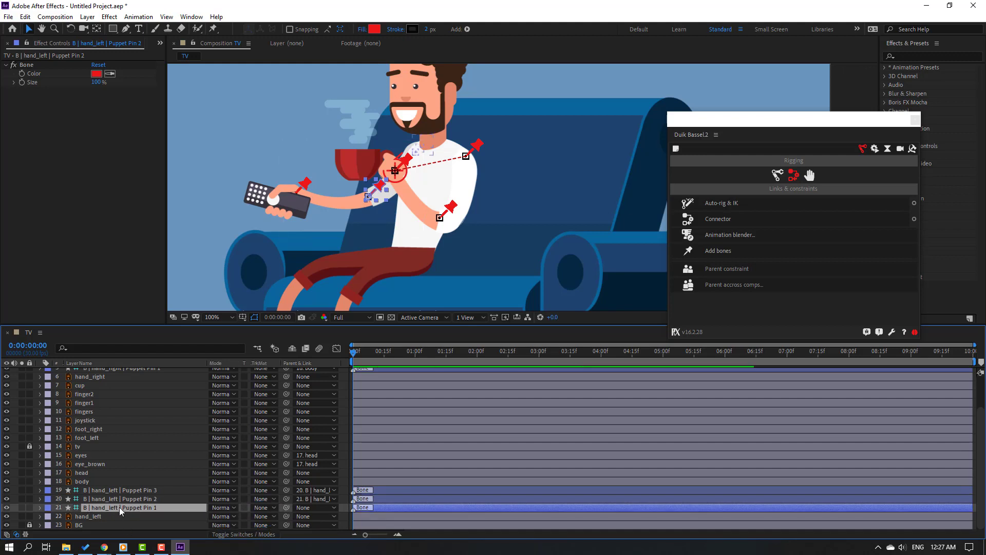
left_click(124, 497, "ctrl")
left_click(129, 492, "ctrl")
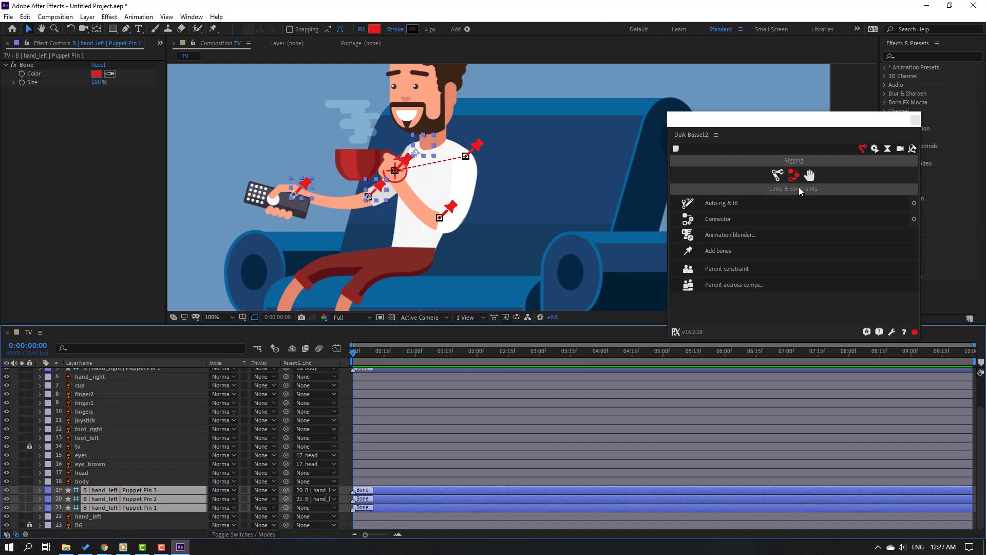
left_click(740, 203)
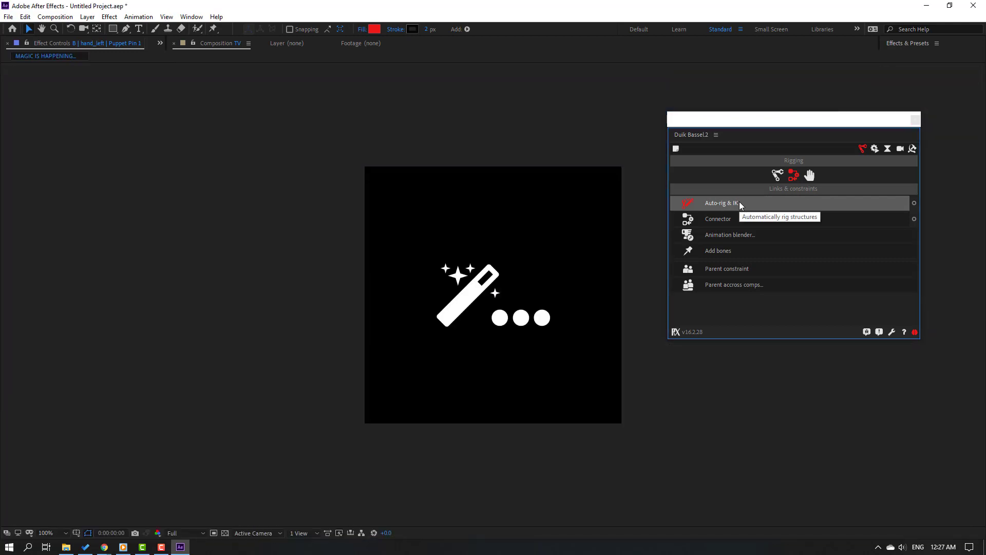
scroll(69, 443, "up", 2)
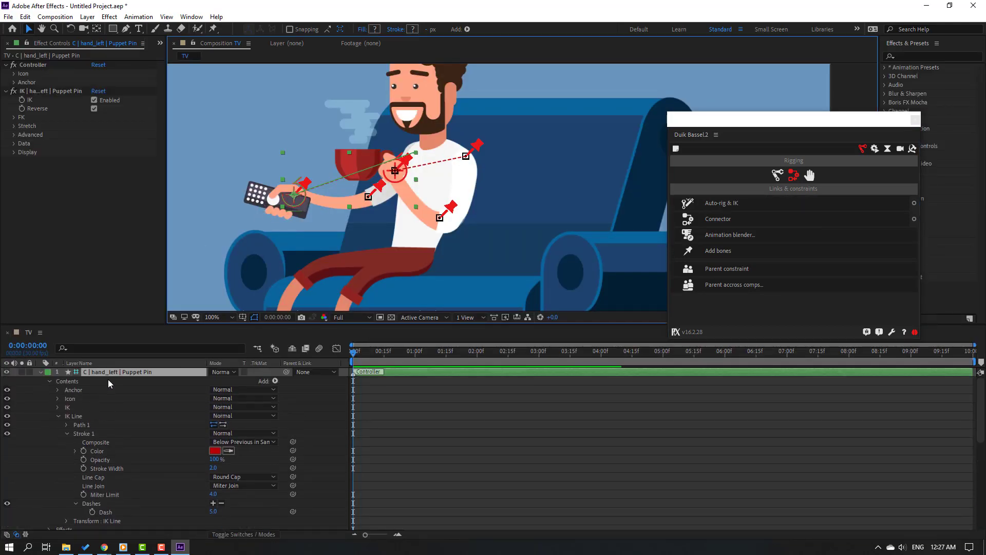
left_click_drag(298, 199, 342, 174)
key("ctrl+z")
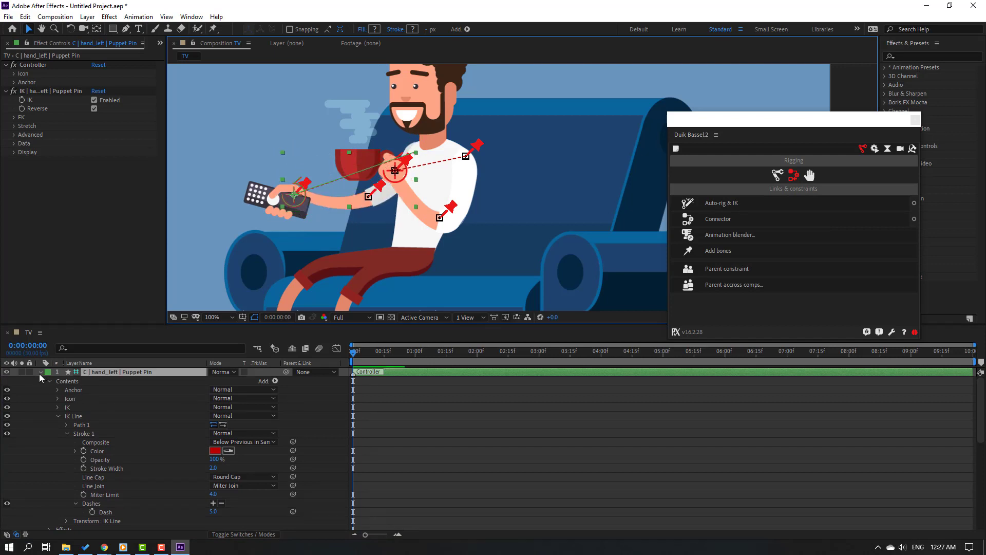
left_click(40, 372)
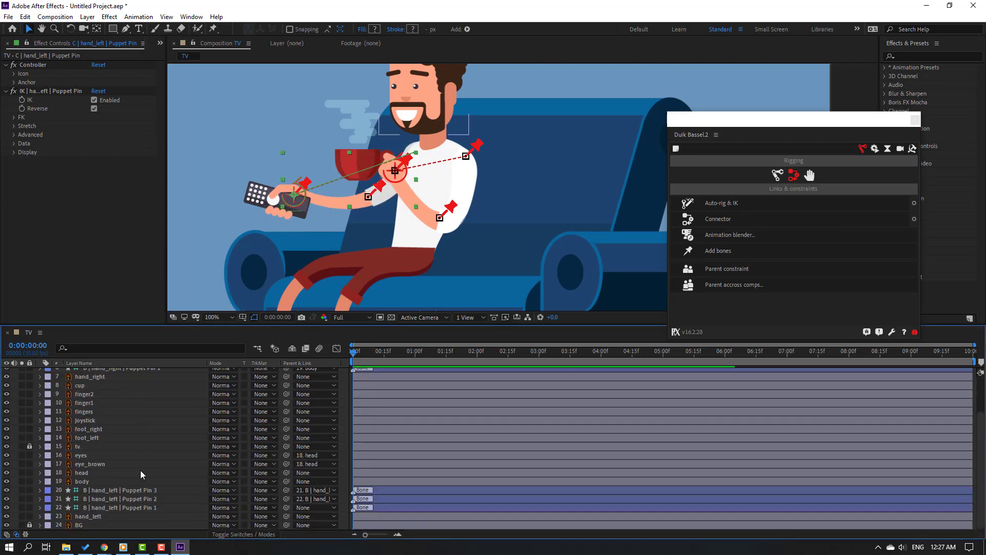
Add Duik bones to the puppet pins of foot_left using its Puppet effect
left_click(94, 439)
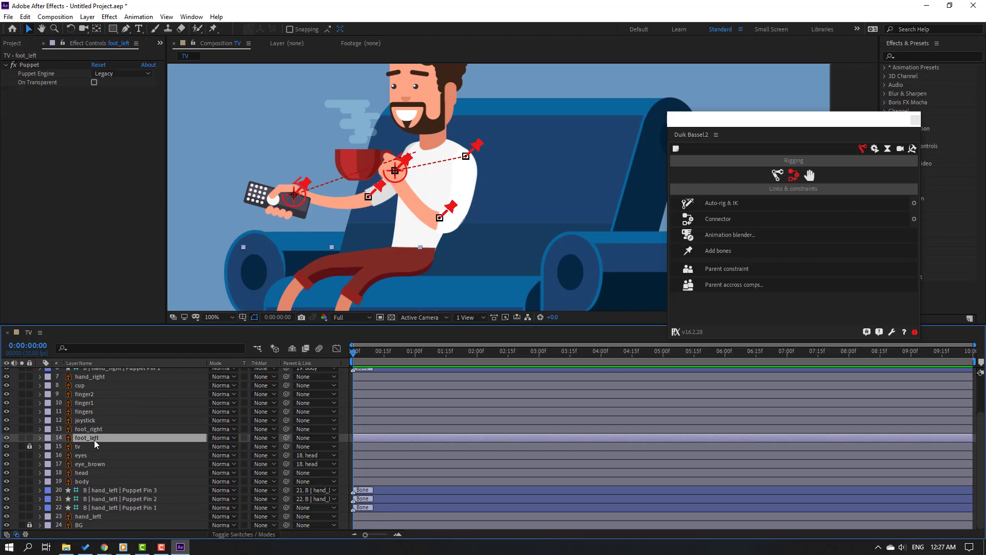
left_click(31, 67)
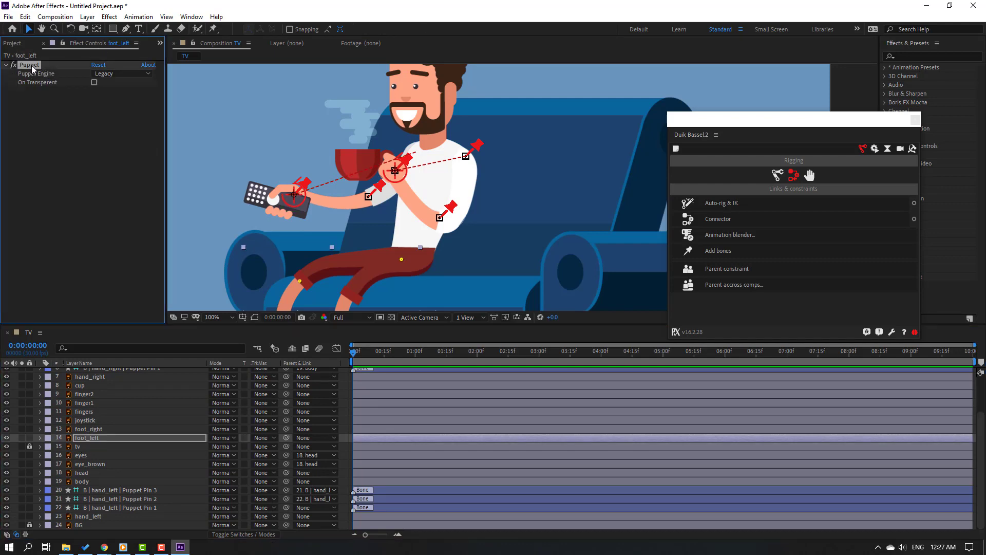
left_click(718, 254)
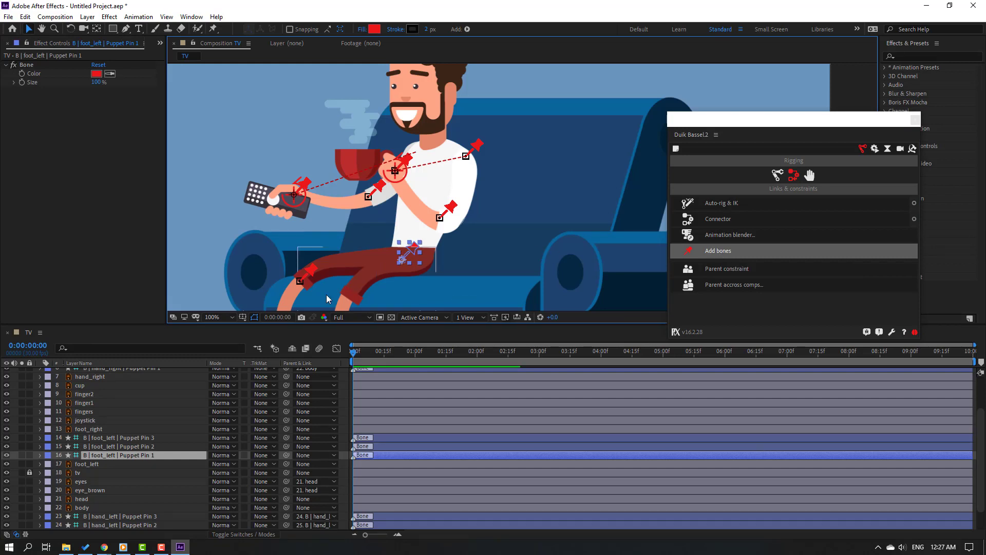
Parent the foot_left Puppet Pin 3 bone to Puppet Pin 2, and Puppet Pin 2 to Puppet Pin 1
left_click_drag(326, 294, 344, 179)
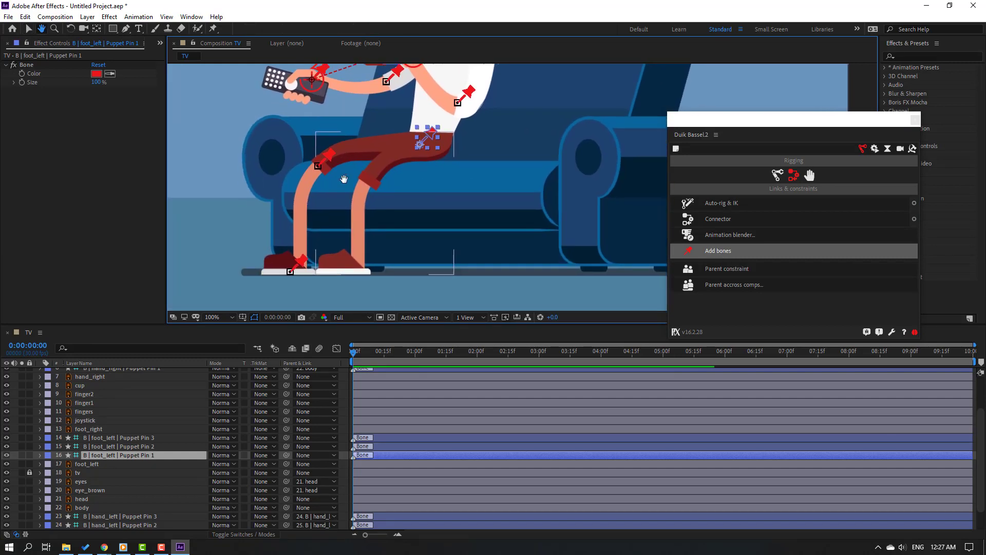
left_click(140, 440)
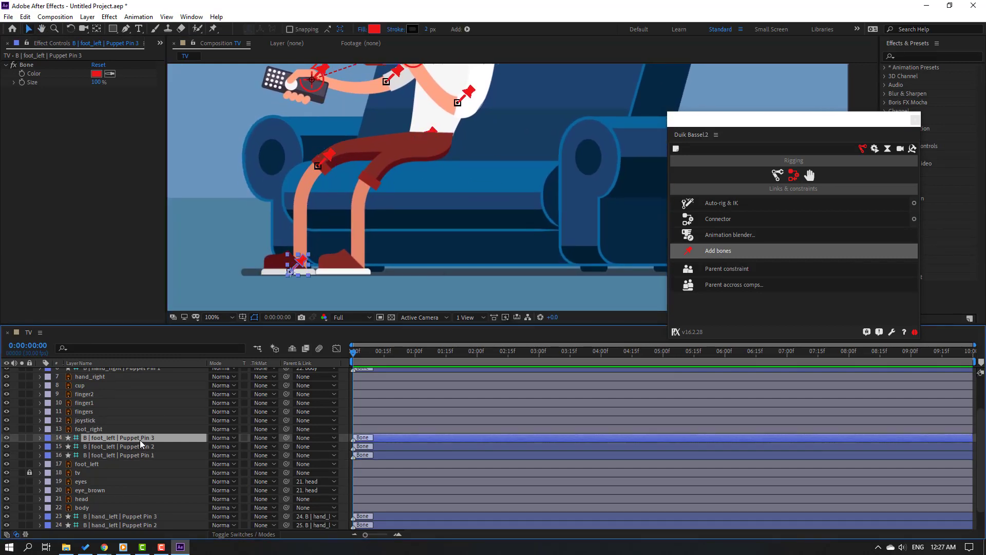
left_click_drag(288, 439, 135, 446)
left_click(132, 446)
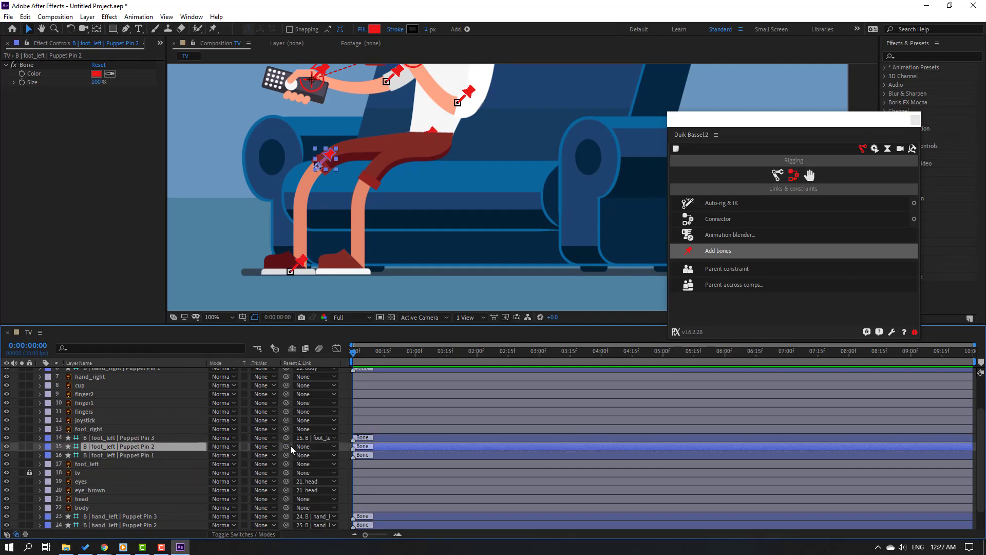
left_click_drag(288, 447, 136, 455)
Apply Auto-rig & IK to the three foot_left bones, test the leg controller, undo the test move and collapse the controller layer
left_click(129, 458)
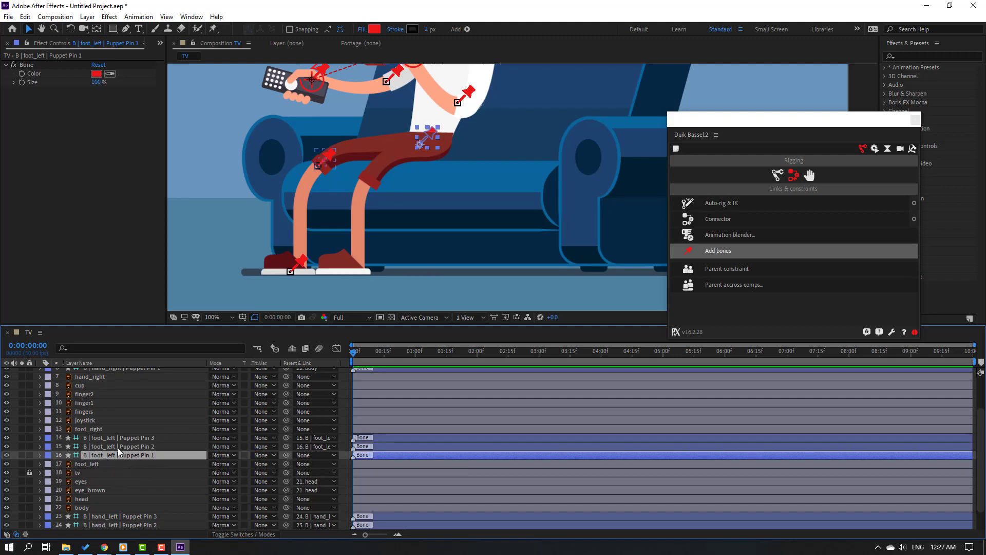
left_click(122, 445, "ctrl")
left_click(125, 439, "ctrl")
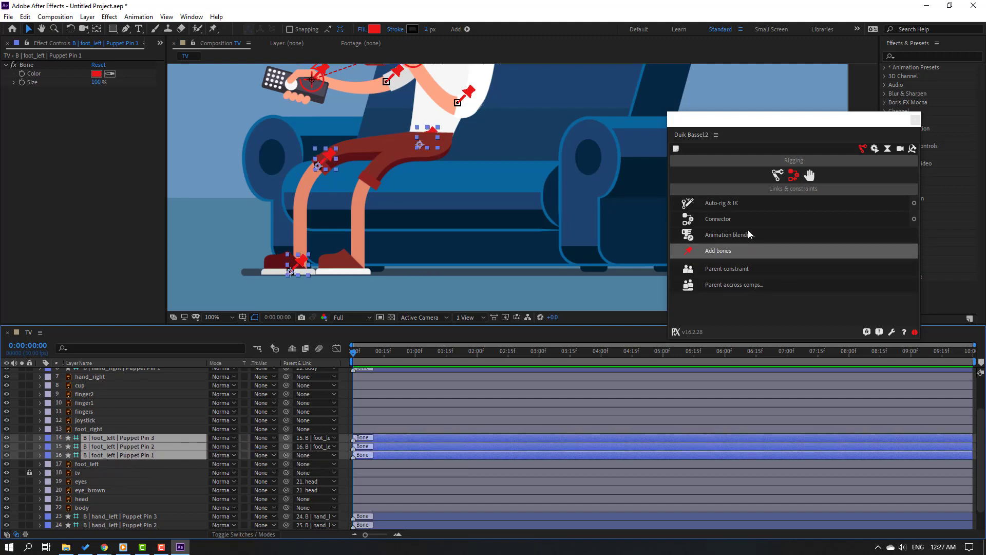
left_click(720, 205)
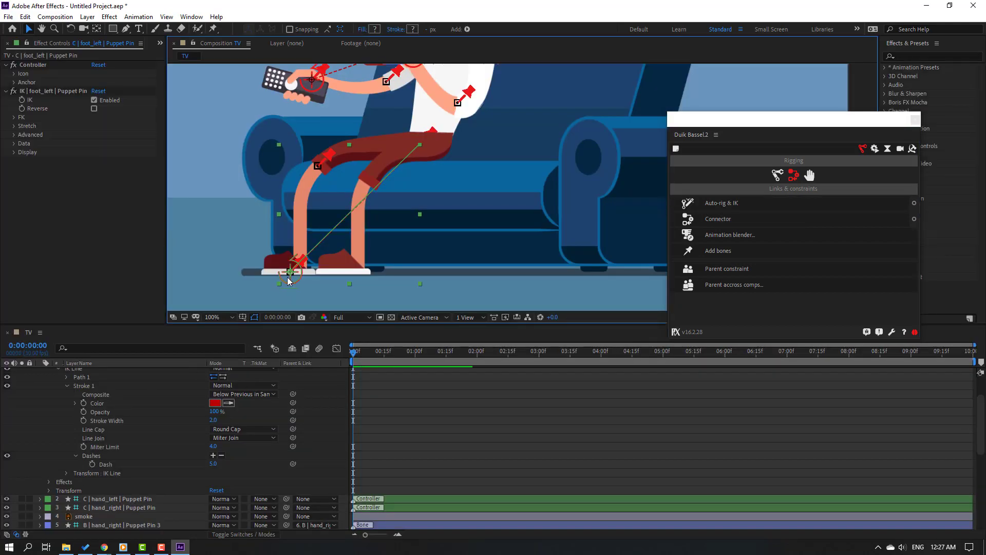
left_click_drag(291, 272, 384, 264)
key("ctrl+z")
scroll(67, 413, "up", 2)
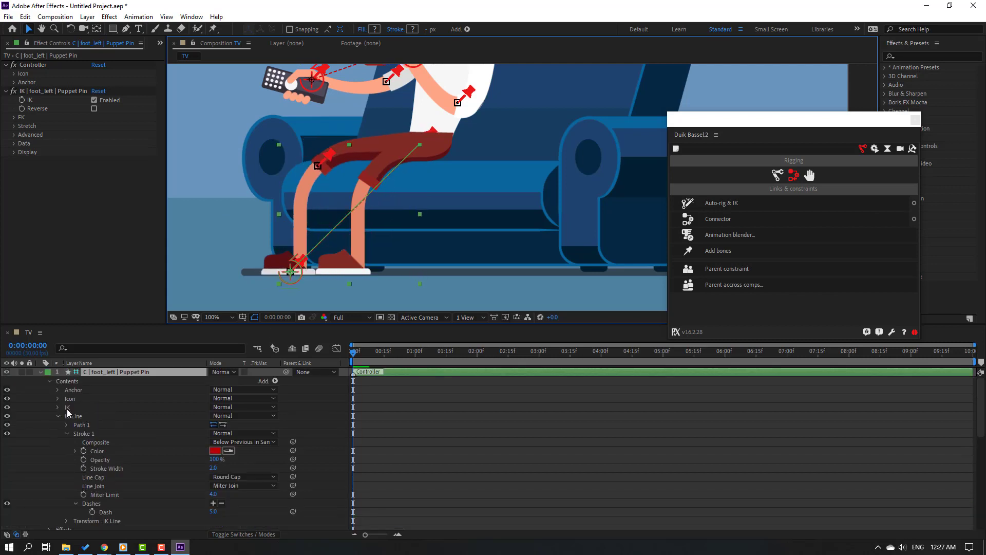
left_click(41, 373)
Add Duik bones to the puppet pins of foot_right using its Puppet effect
scroll(120, 463, "down", 1)
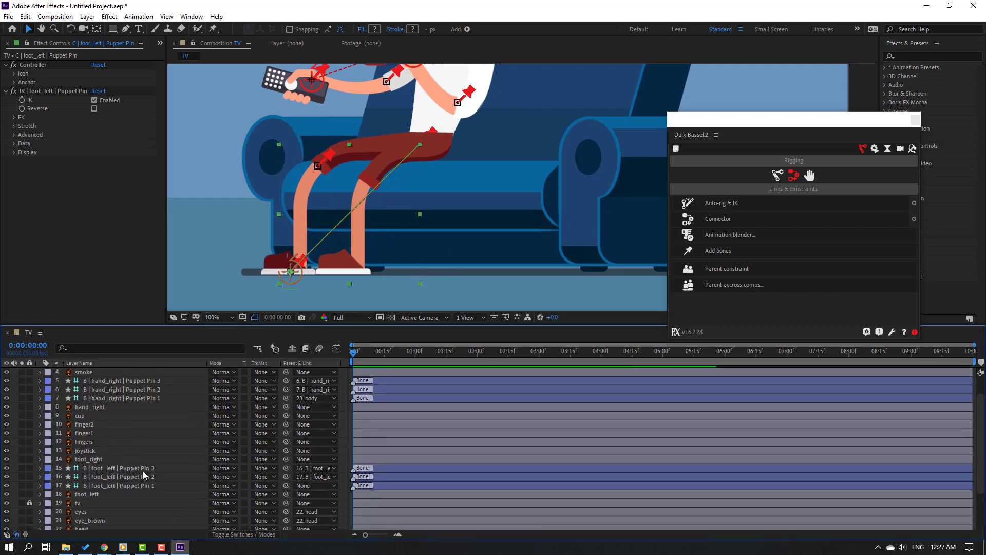
scroll(140, 468, "down", 1)
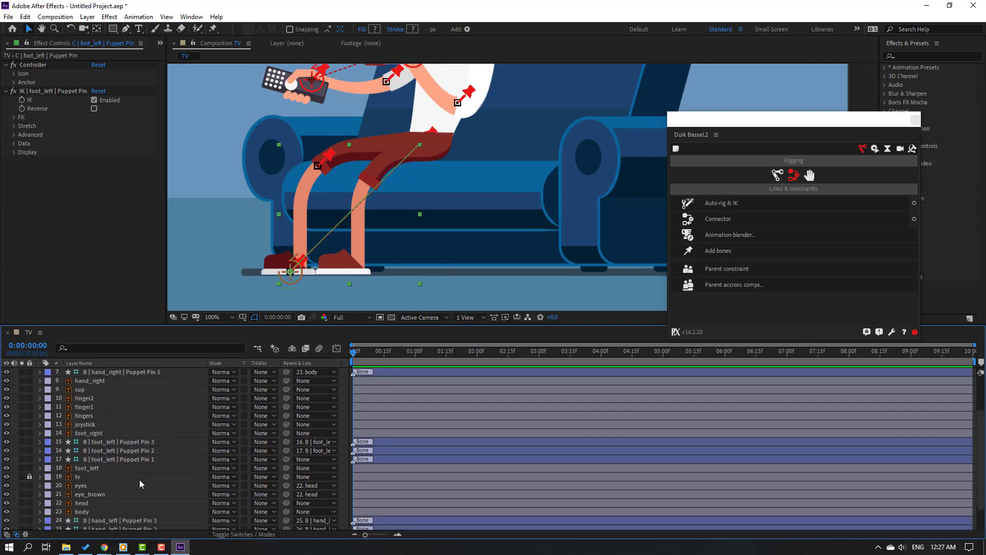
left_click(90, 433)
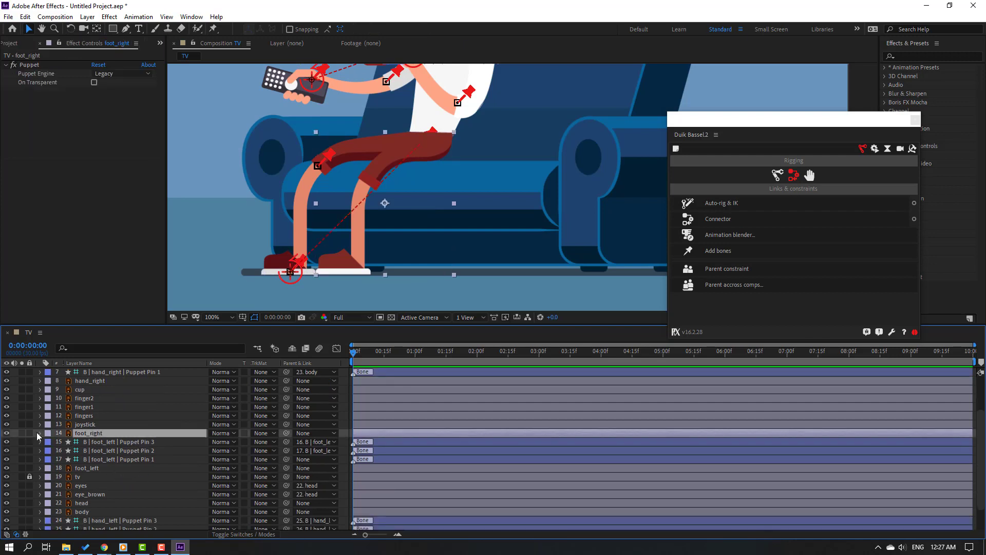
left_click(33, 65)
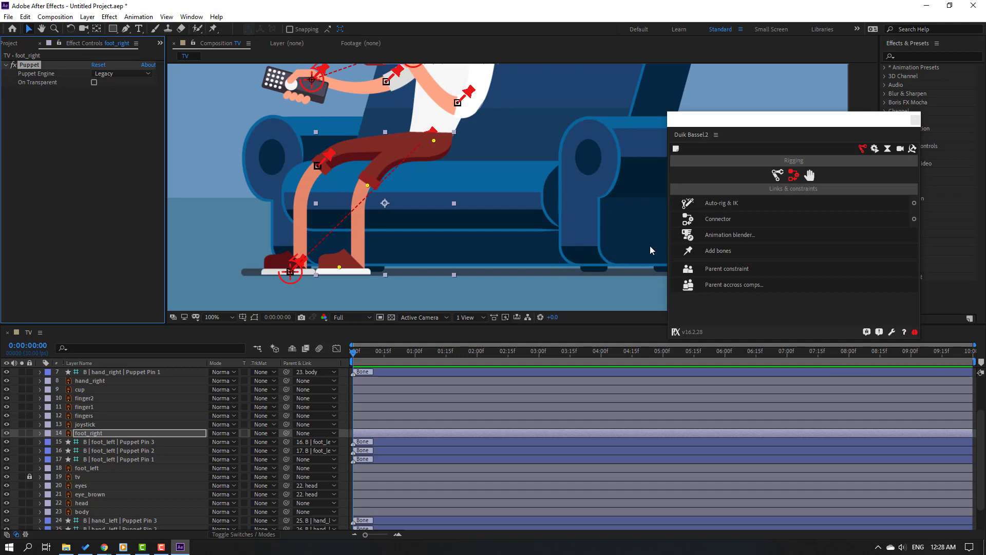
left_click(716, 251)
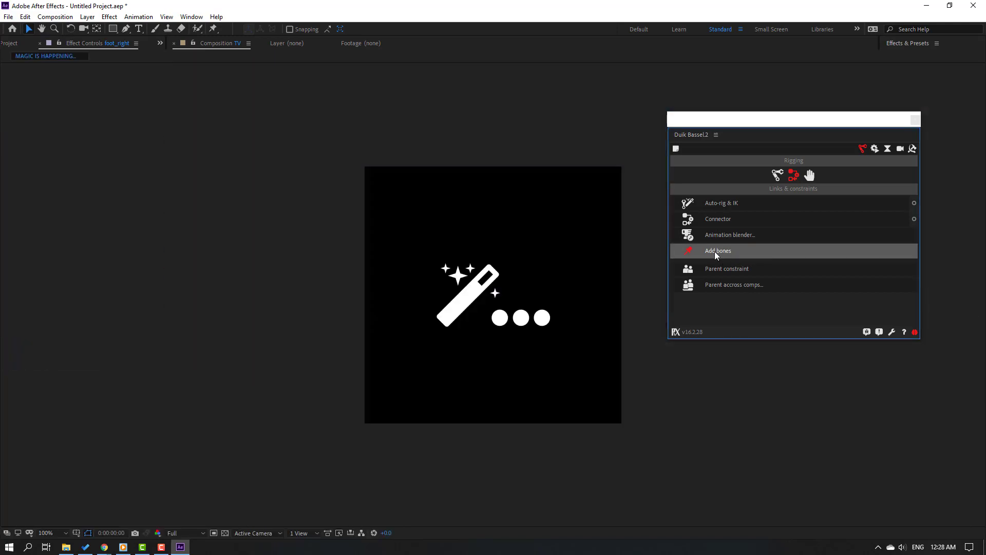
Parent the foot_right Puppet Pin 3 bone to Puppet Pin 2, and Puppet Pin 2 to Puppet Pin 1
left_click(144, 436)
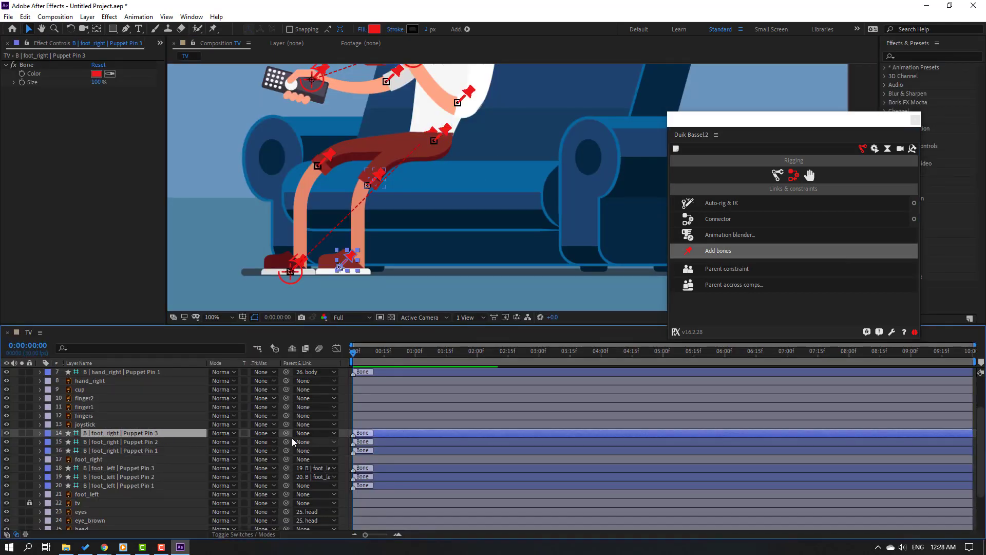
left_click_drag(288, 434, 156, 442)
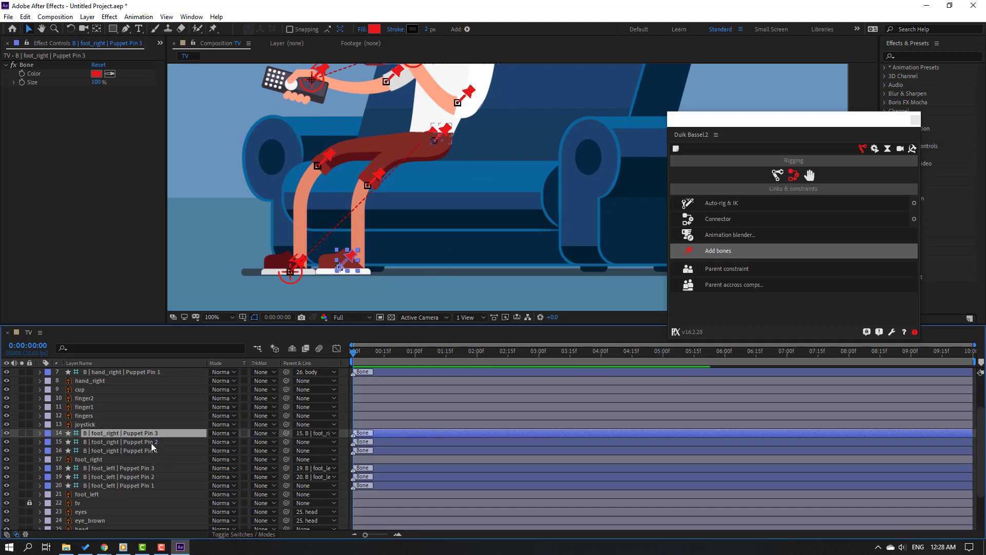
left_click(151, 443)
left_click_drag(285, 442, 130, 448)
Apply Auto-rig & IK to the three foot_right bones and test the new leg controller
left_click(129, 449)
left_click(128, 442, "ctrl")
left_click(139, 433, "ctrl")
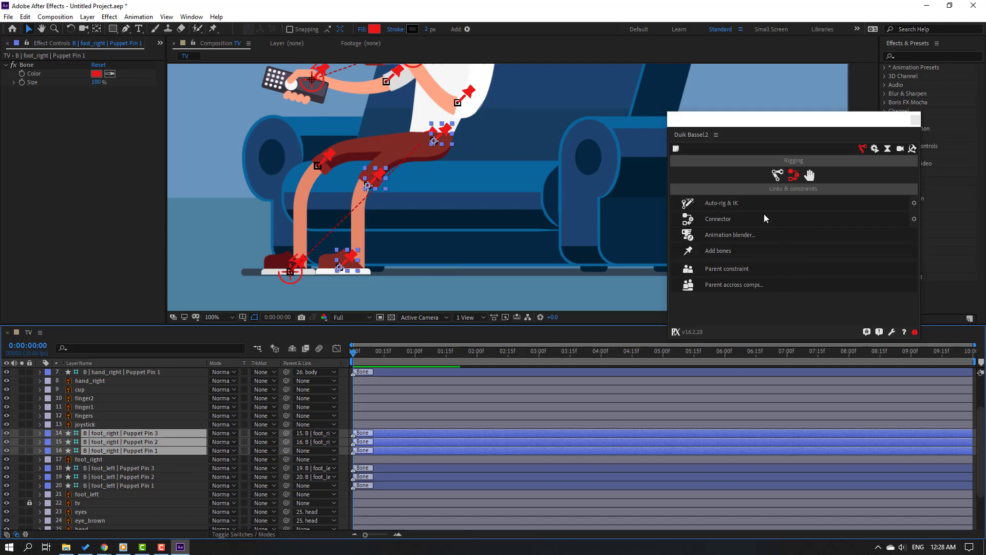
left_click(727, 206)
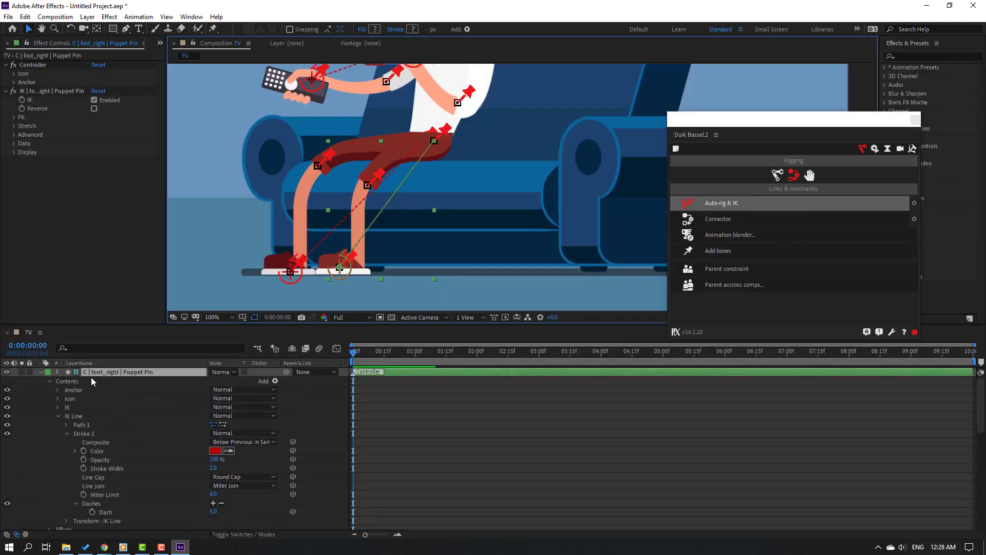
left_click_drag(353, 275, 339, 267)
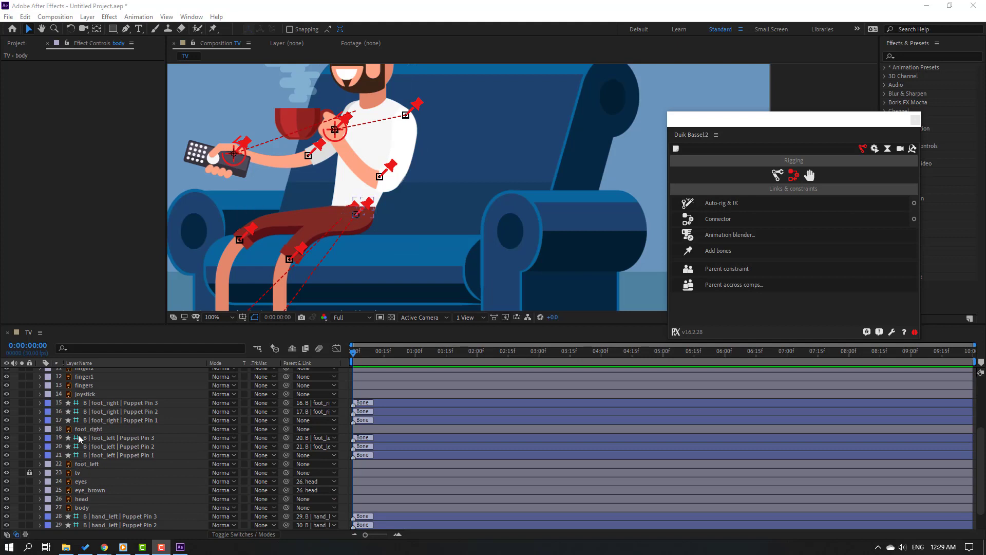
Parent the Puppet Pin 1 bones of foot_left and foot_right to the body layer
left_click(138, 455)
left_click_drag(374, 220, 405, 164)
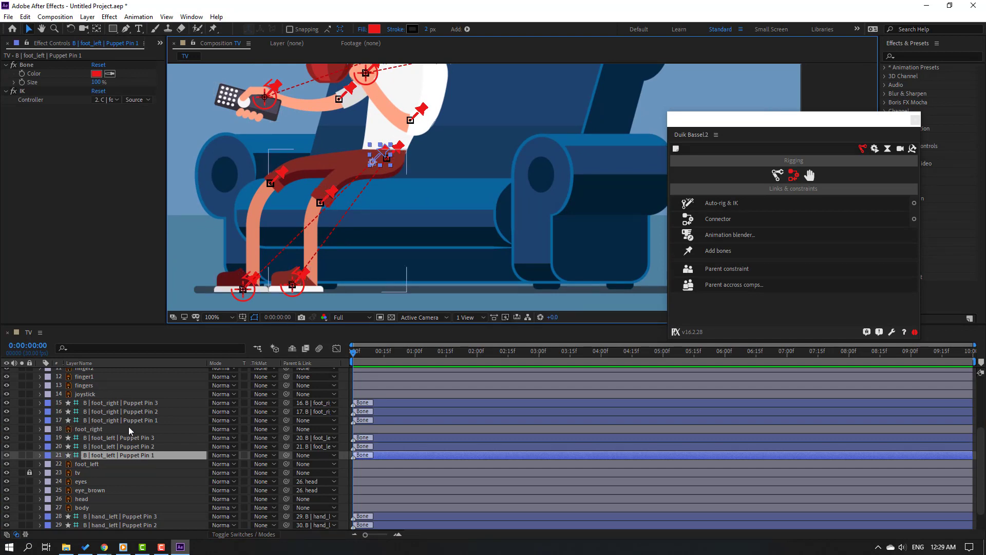
left_click(149, 422, "ctrl")
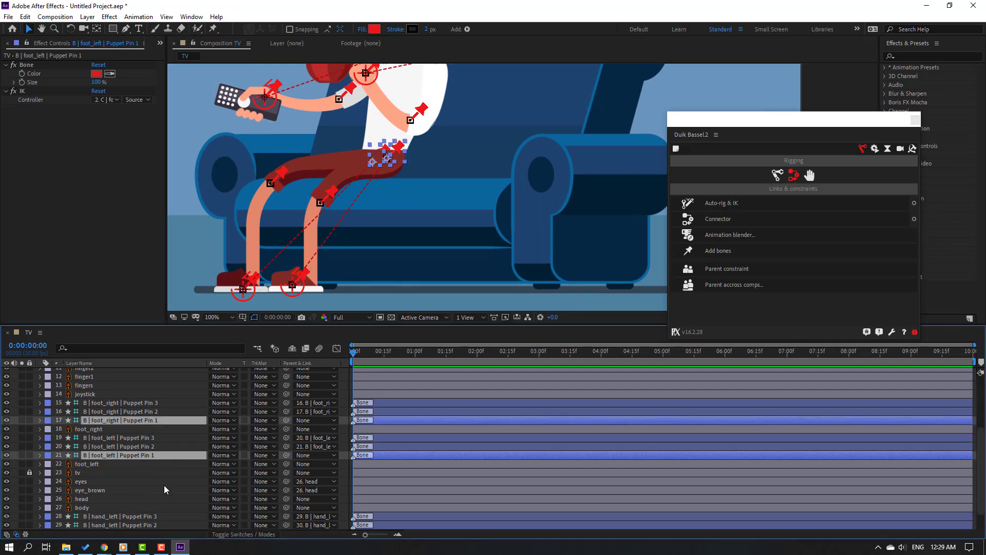
scroll(242, 412, "down", 1)
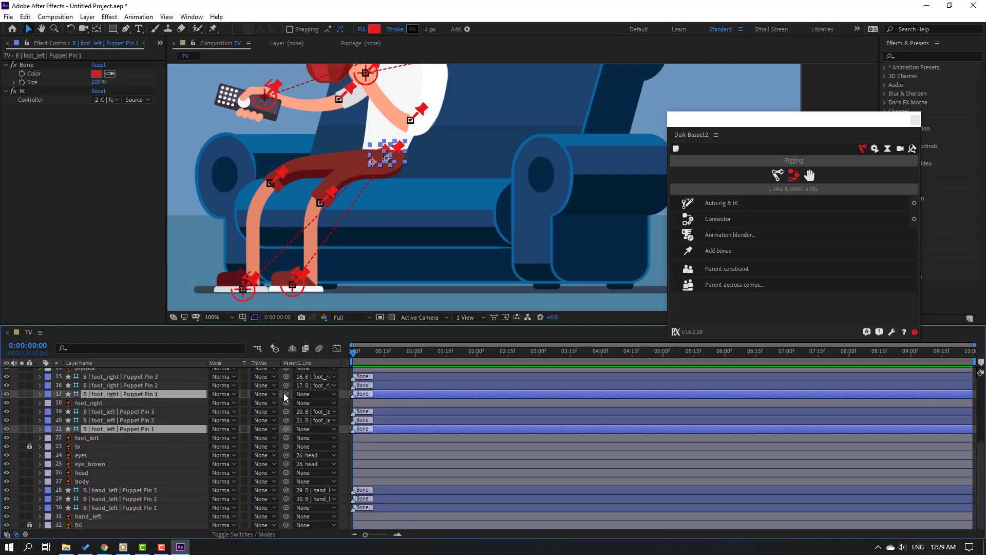
left_click_drag(286, 393, 89, 481)
Test the leg rig by shifting the body layer's position, and undo the test move
left_click(84, 482)
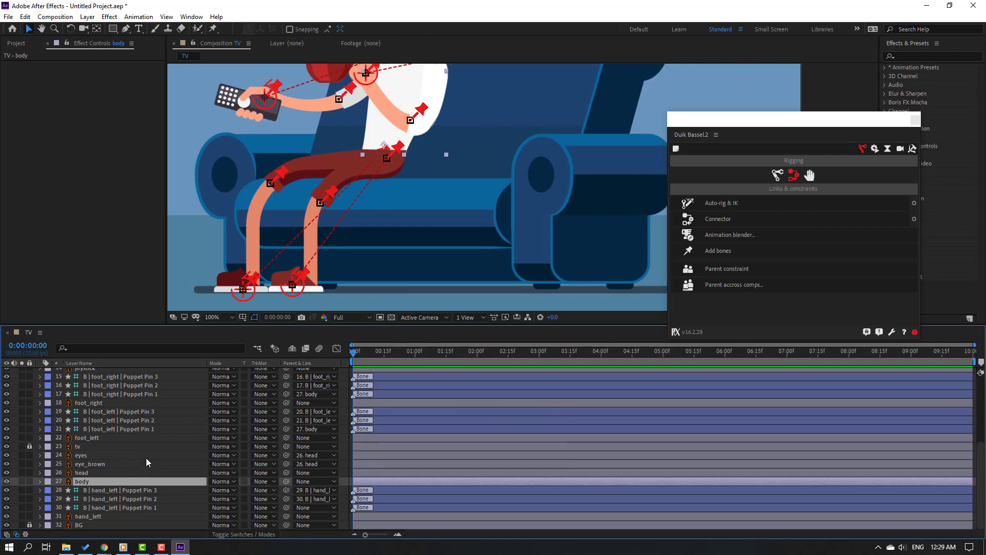
key("p")
left_click_drag(234, 490, 223, 492)
key("ctrl+z")
key("p")
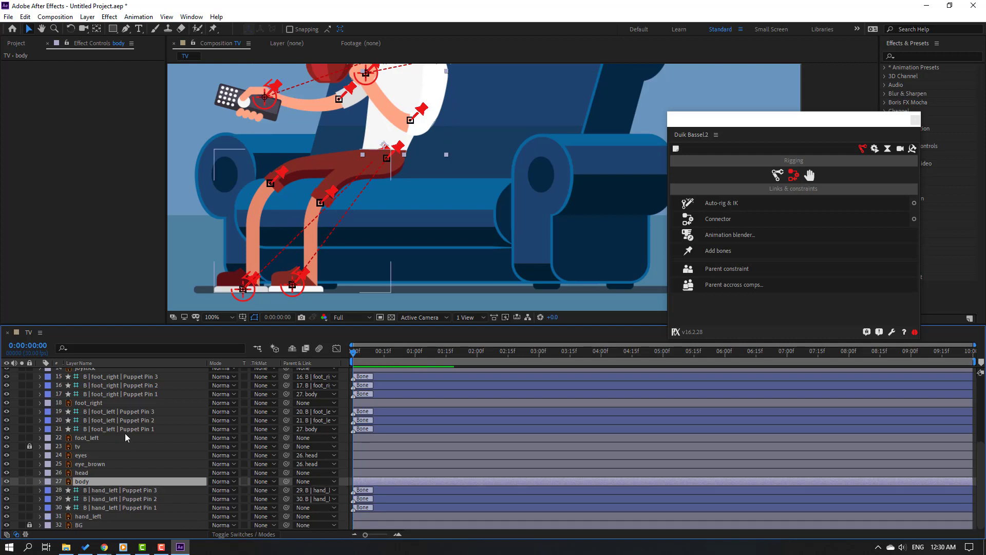
Lock the three foot_left bone layers and mark them as shy
left_click(127, 430)
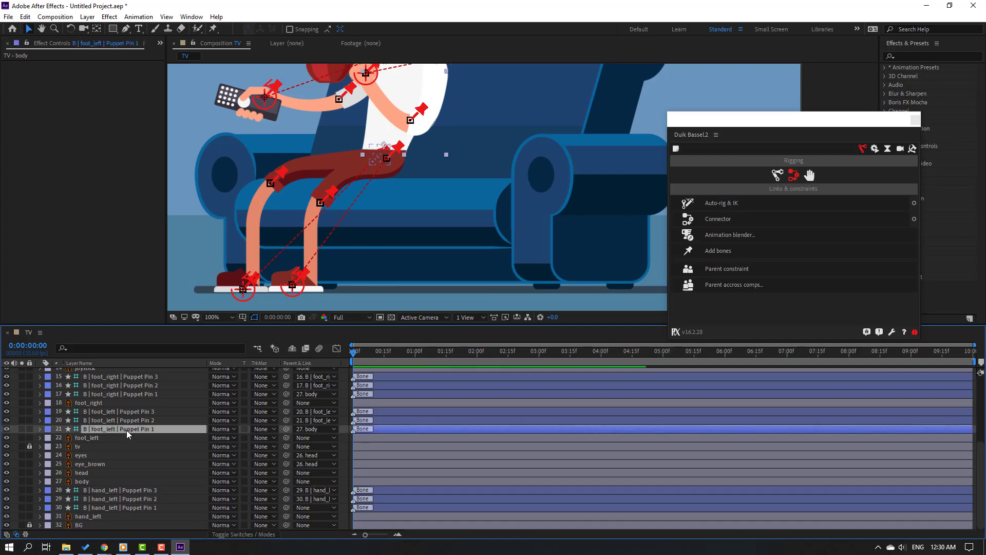
left_click(54, 412, "shift")
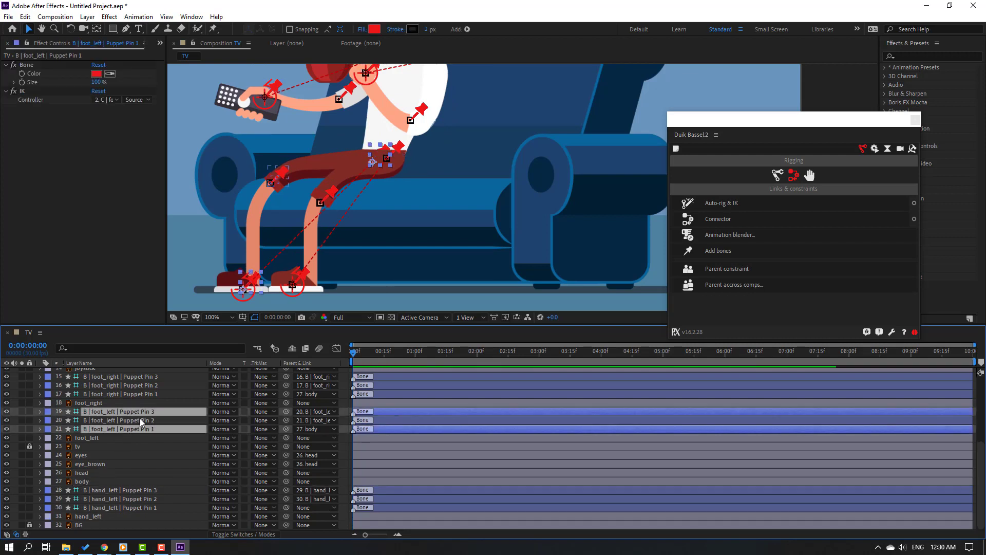
left_click(32, 414)
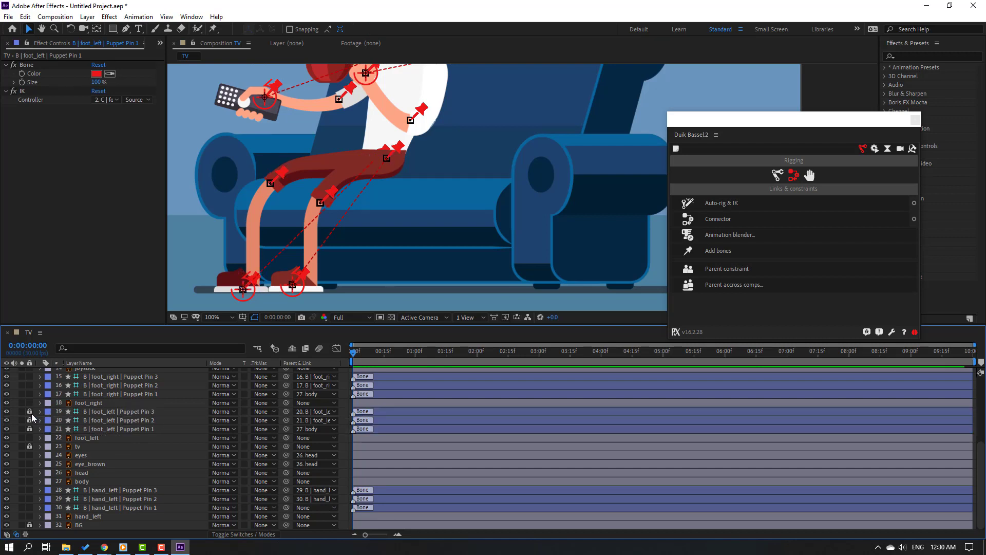
left_click(233, 535)
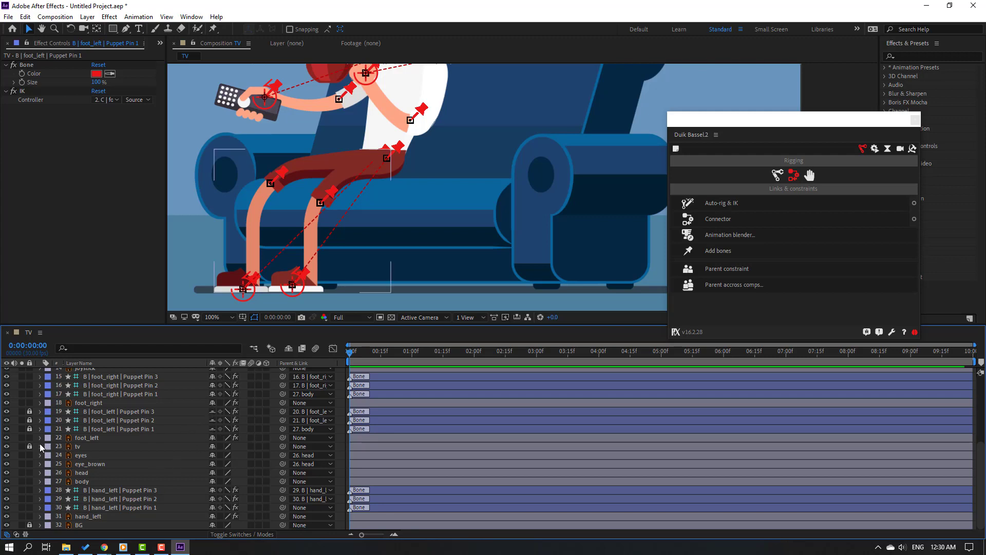
Lock the three foot_right bone layers, mark them as shy and hide all shy layers in the timeline
scroll(93, 451, "up", 1)
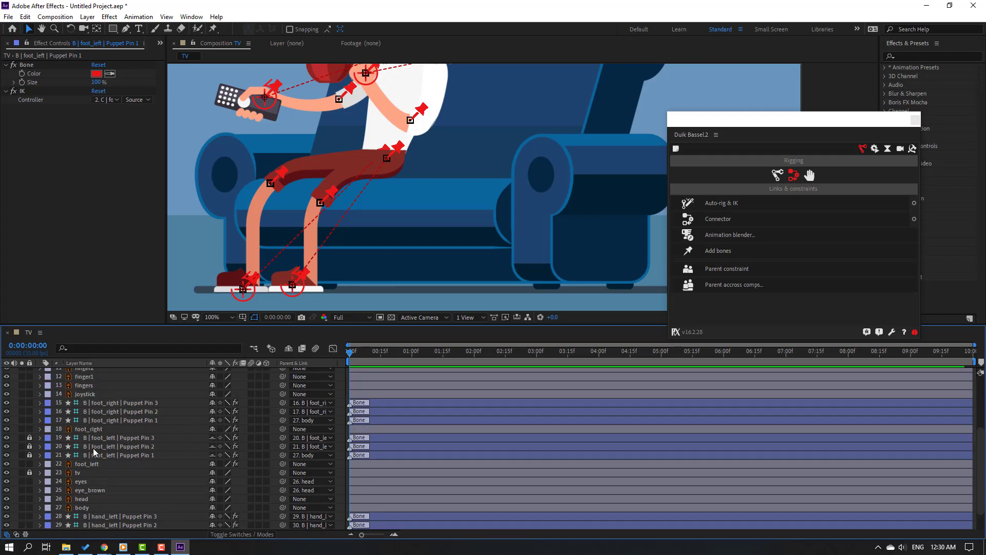
left_click(116, 421)
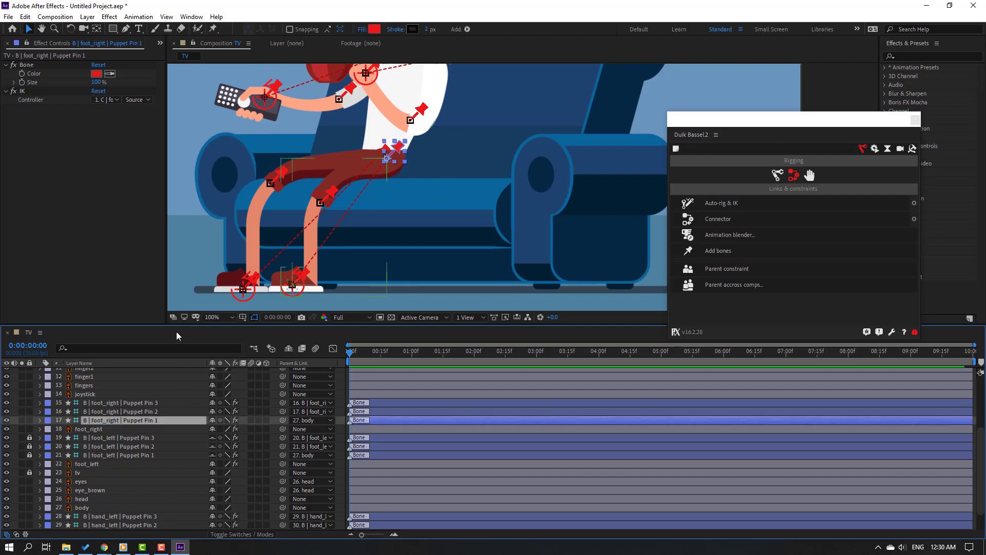
left_click(120, 420, "ctrl")
left_click(127, 411, "ctrl")
left_click(125, 420, "ctrl")
left_click(129, 403, "ctrl")
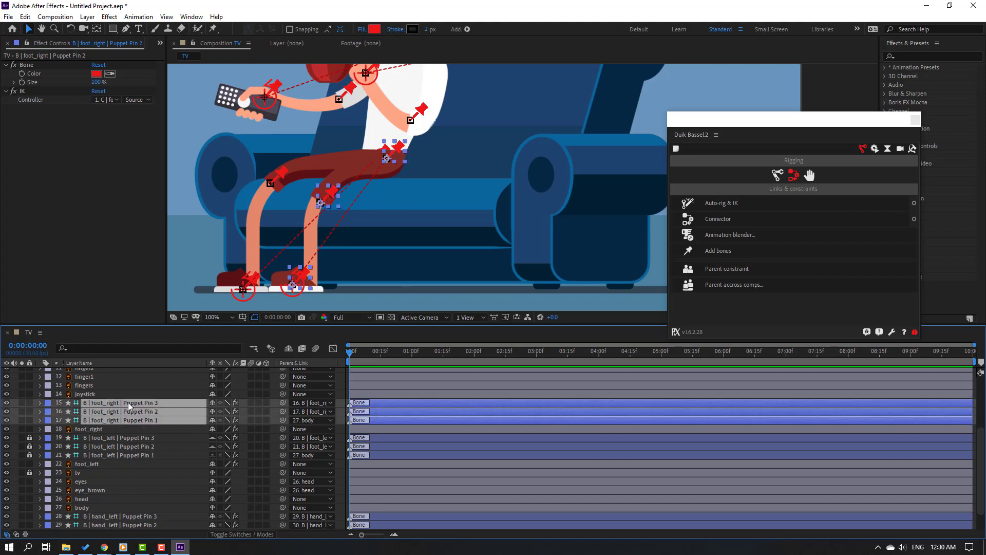
left_click(31, 406)
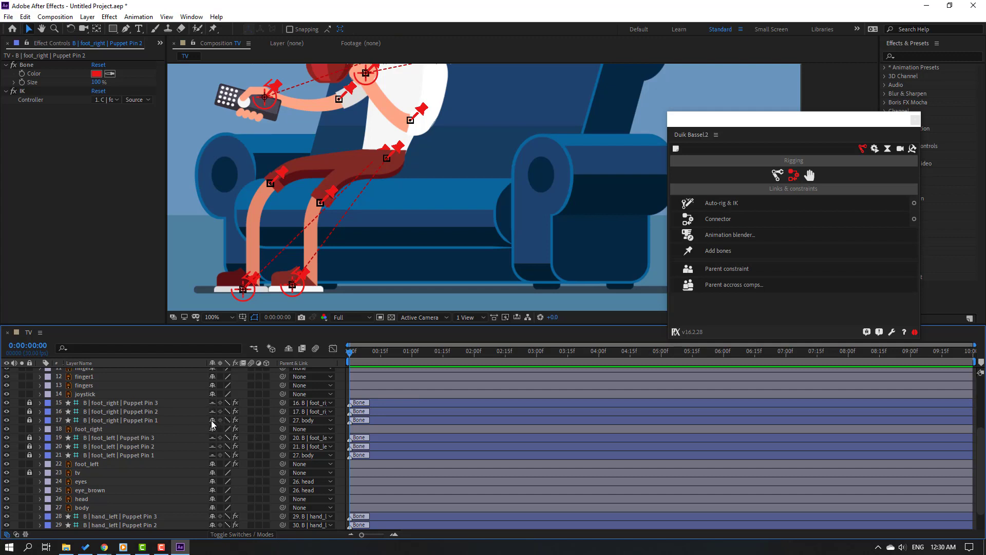
left_click(288, 347)
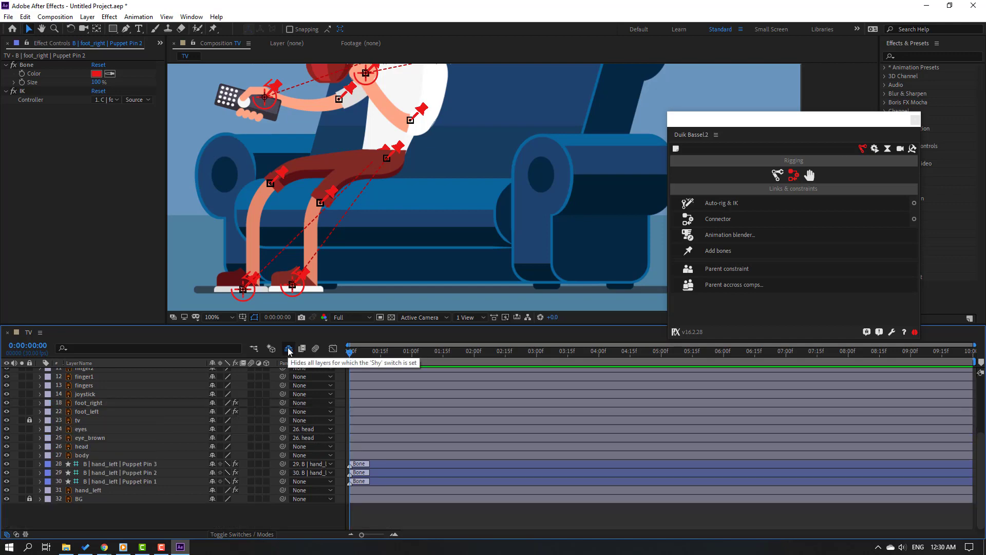
Parent the Puppet Pin 1 bones of hand_right and hand_left to the body layer
scroll(119, 470, "up", 2)
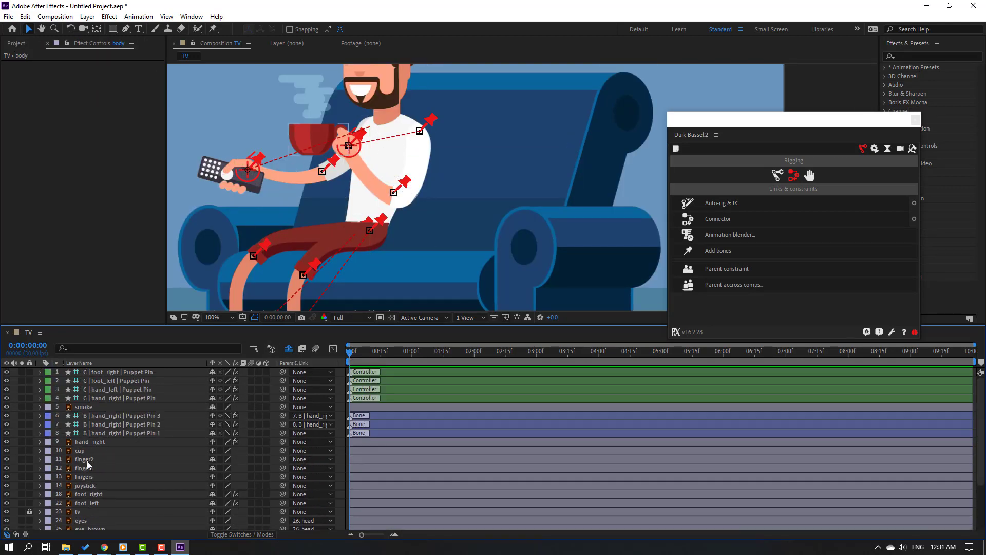
left_click(150, 433)
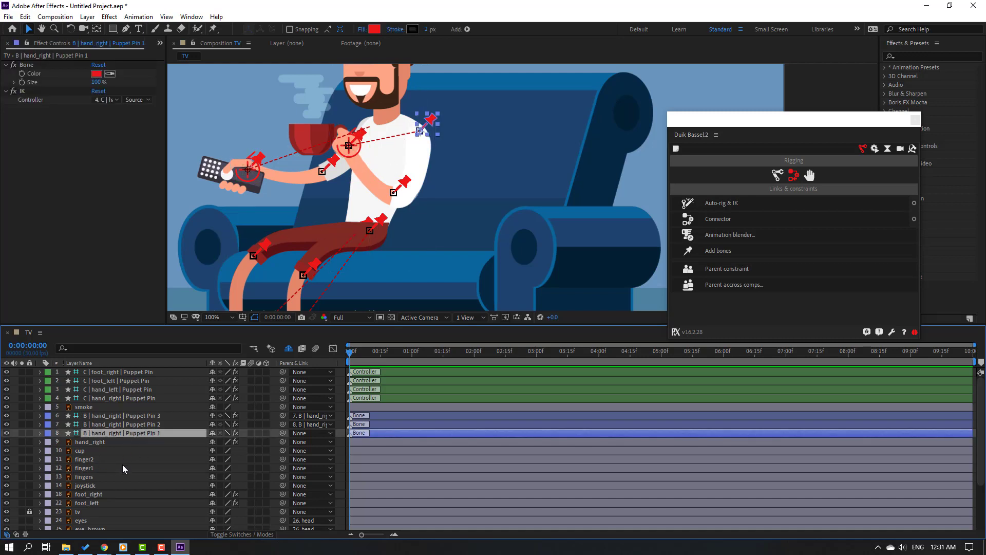
scroll(131, 455, "down", 3)
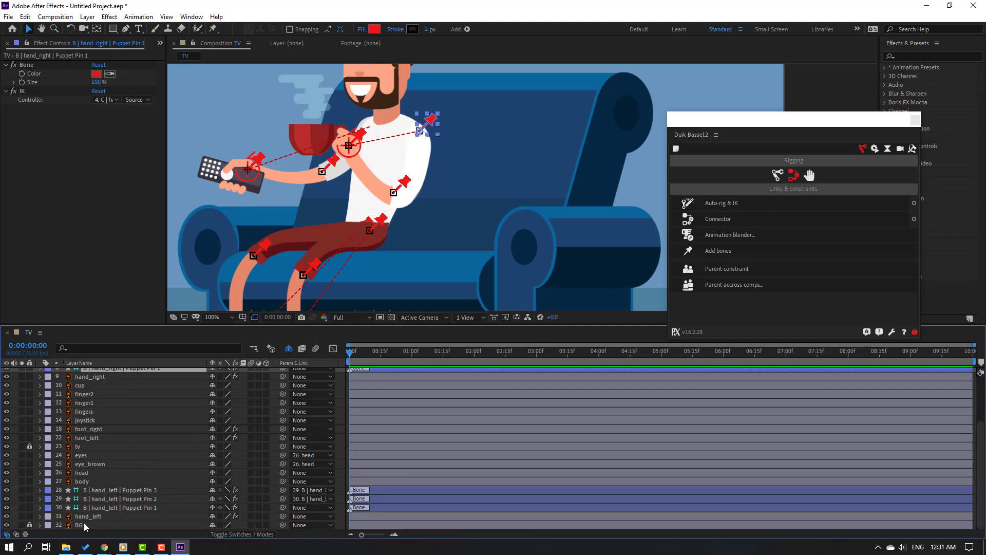
left_click(139, 509, "ctrl")
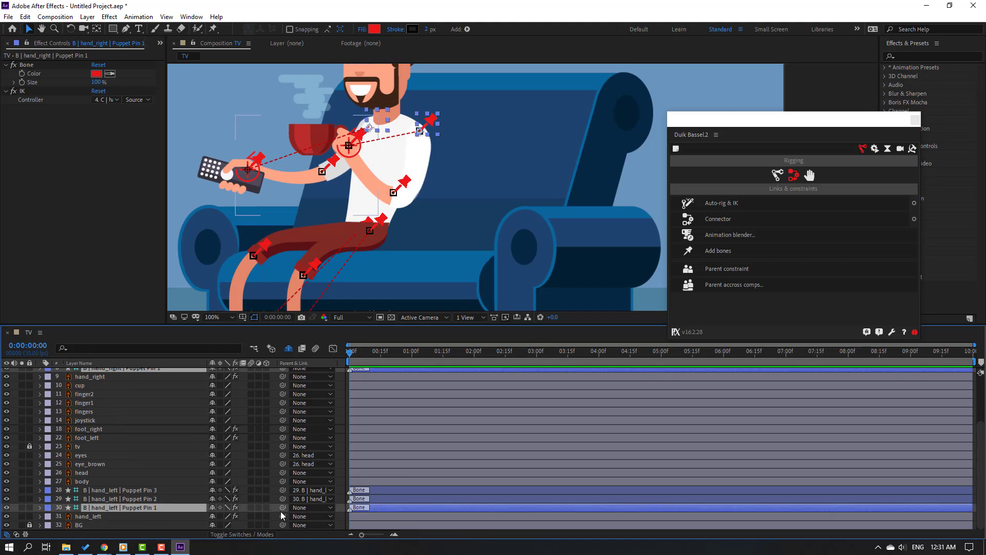
left_click_drag(283, 509, 85, 482)
Parent the head layer to body, testing the body's rotation before and after and undoing the test rotations
left_click(86, 482)
key("r")
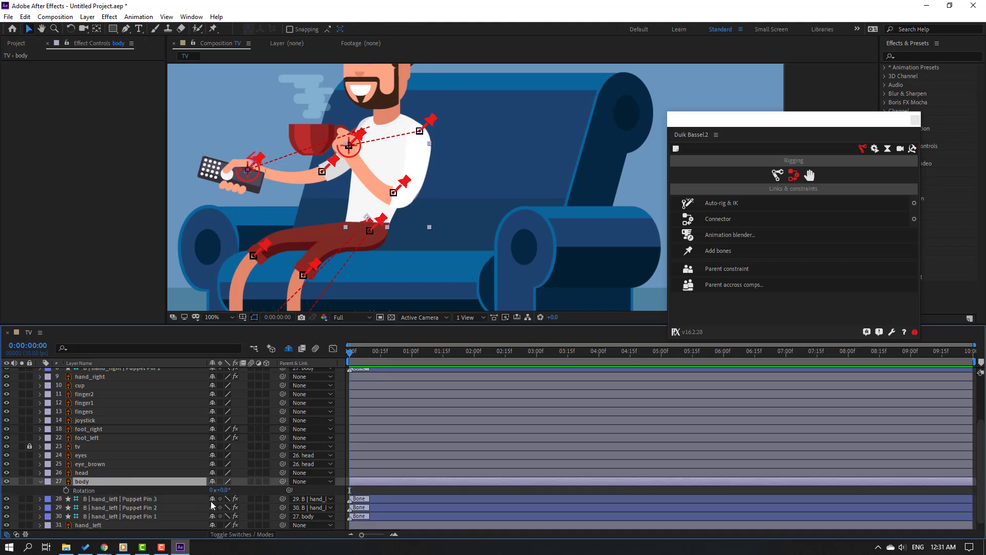
left_click_drag(223, 493, 222, 492)
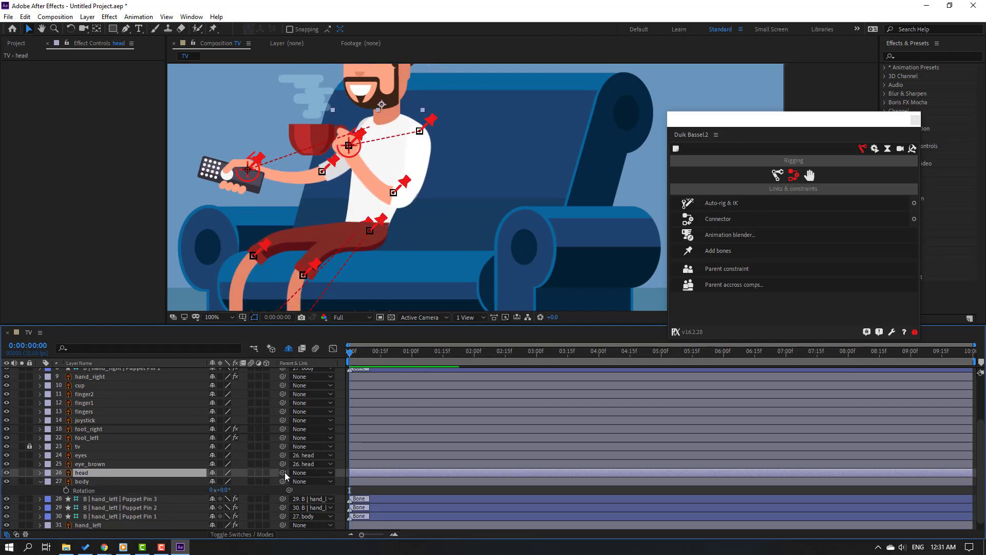
left_click_drag(283, 473, 99, 486)
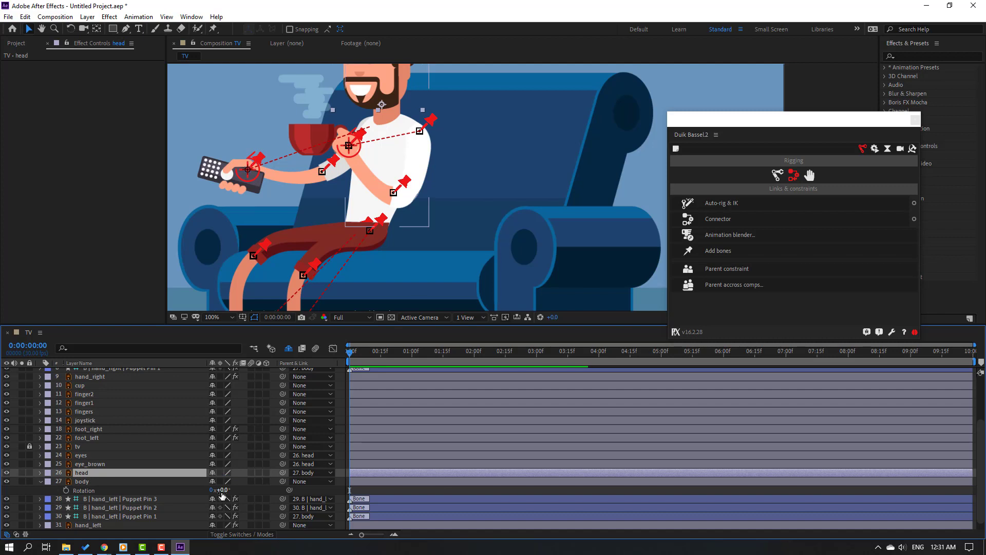
left_click_drag(222, 491, 210, 491)
key("ctrl+z")
Lock the three hand_right bone layers and mark each of them as shy
scroll(165, 475, "up", 2)
left_click(139, 409)
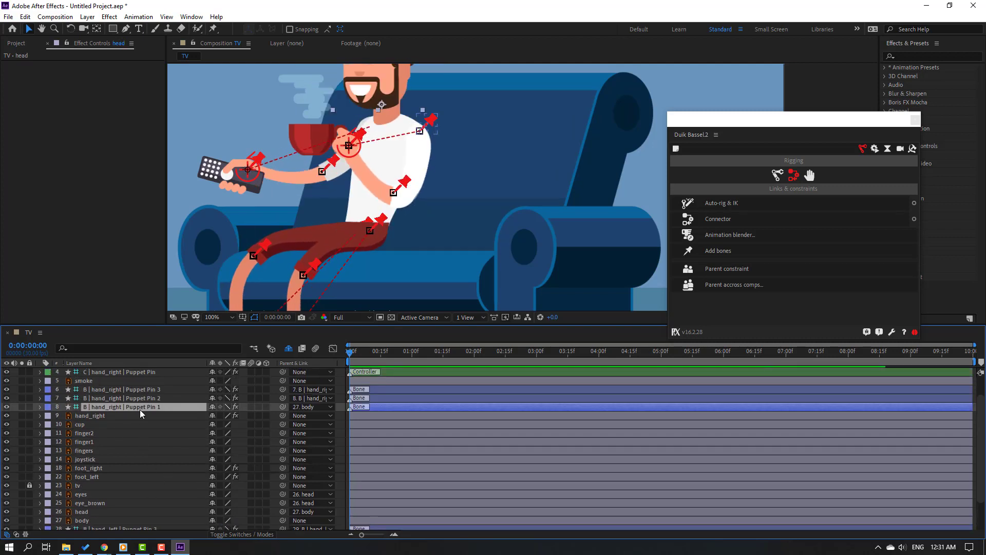
left_click(131, 398, "ctrl")
left_click(133, 391, "ctrl")
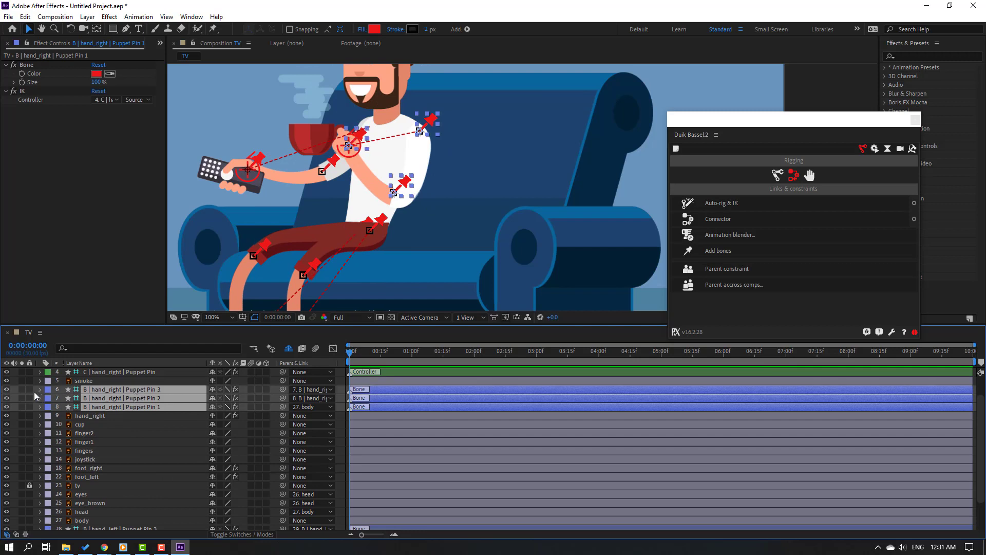
left_click_drag(32, 390, 32, 407)
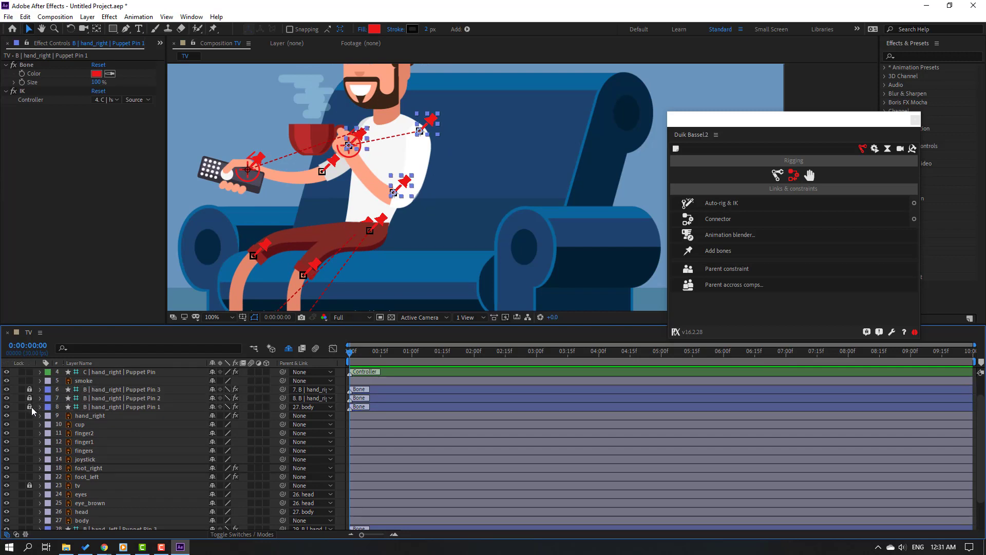
left_click(212, 391)
left_click(212, 391)
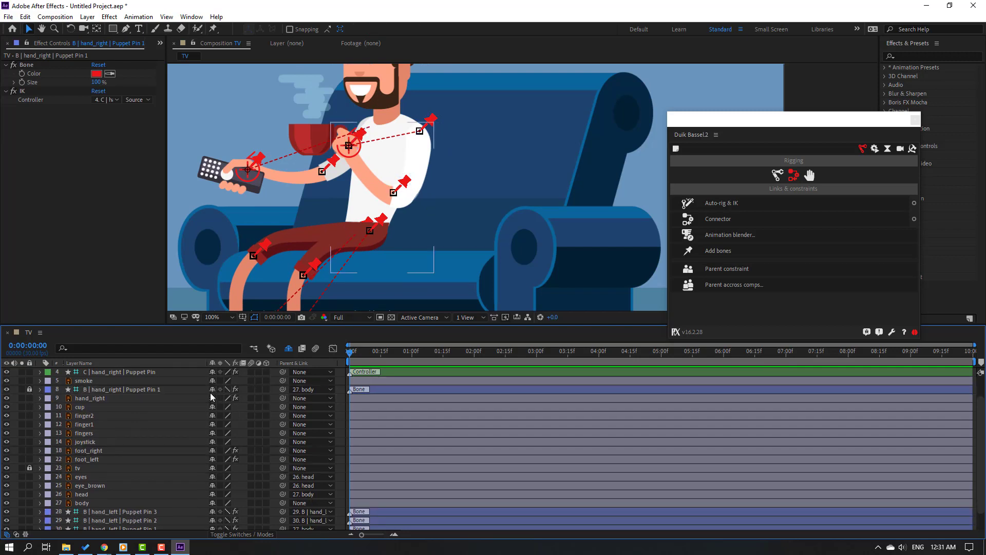
left_click(212, 390)
Lock the three hand_left bone layers and mark each of them as shy
scroll(134, 468, "down", 1)
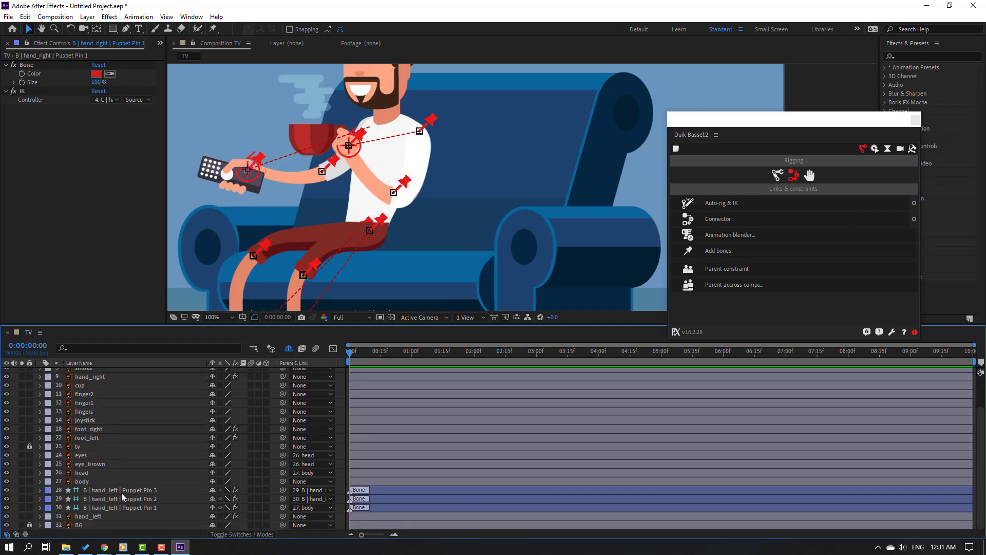
left_click(119, 490)
left_click(121, 499, "ctrl")
left_click(118, 508, "ctrl")
left_click_drag(29, 490, 31, 505)
left_click(212, 490)
left_click(212, 490)
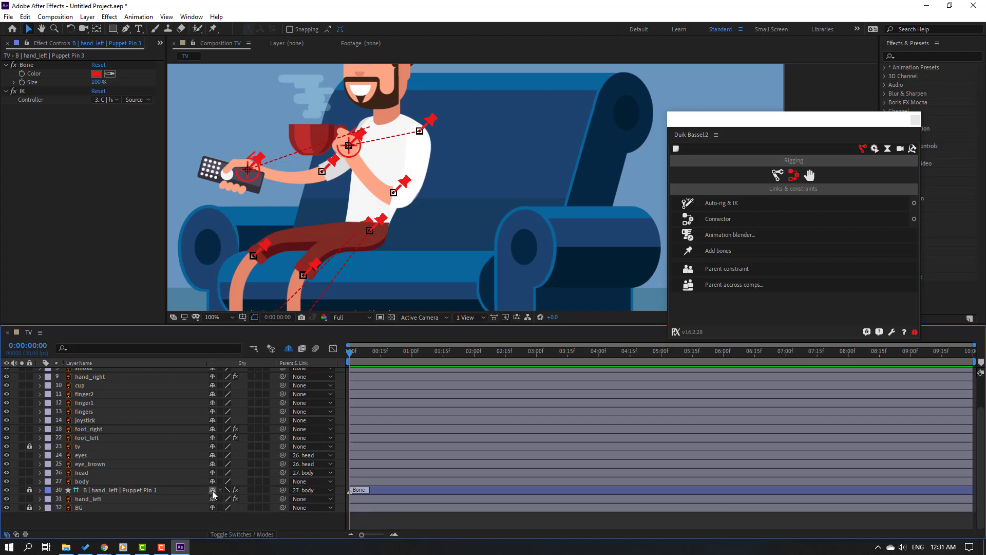
left_click(212, 490)
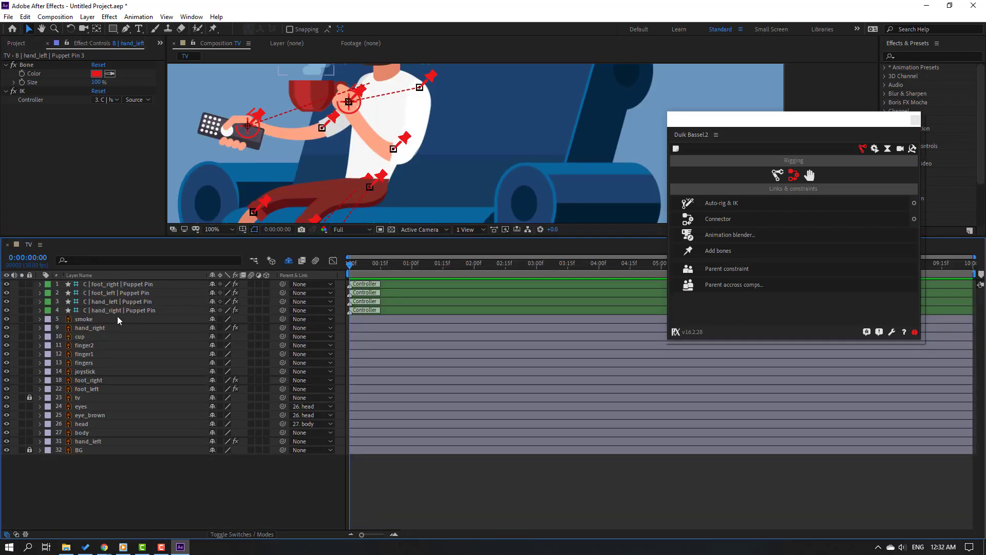
Rename the hand_right Puppet Pin controller layer to hand_right
left_click(113, 311)
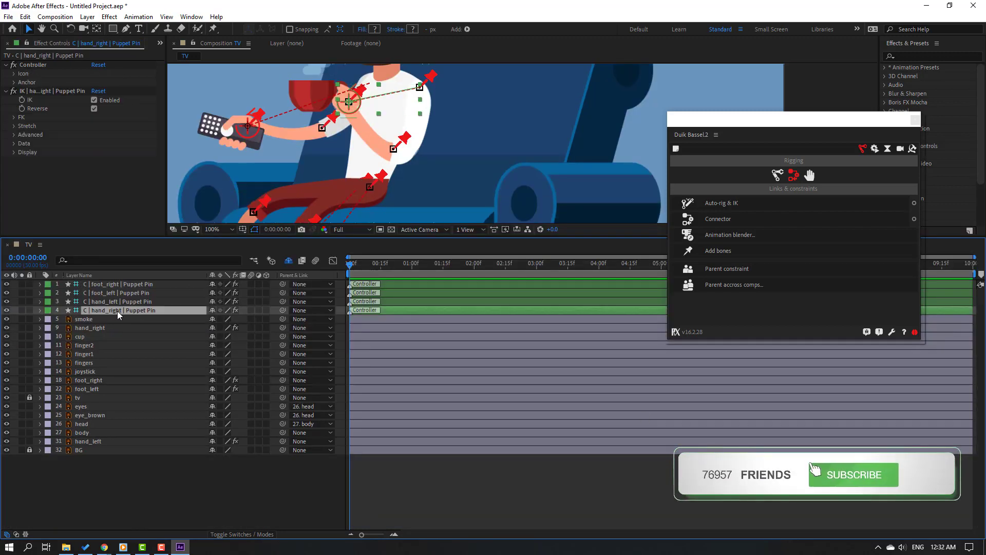
key("Return")
type("h")
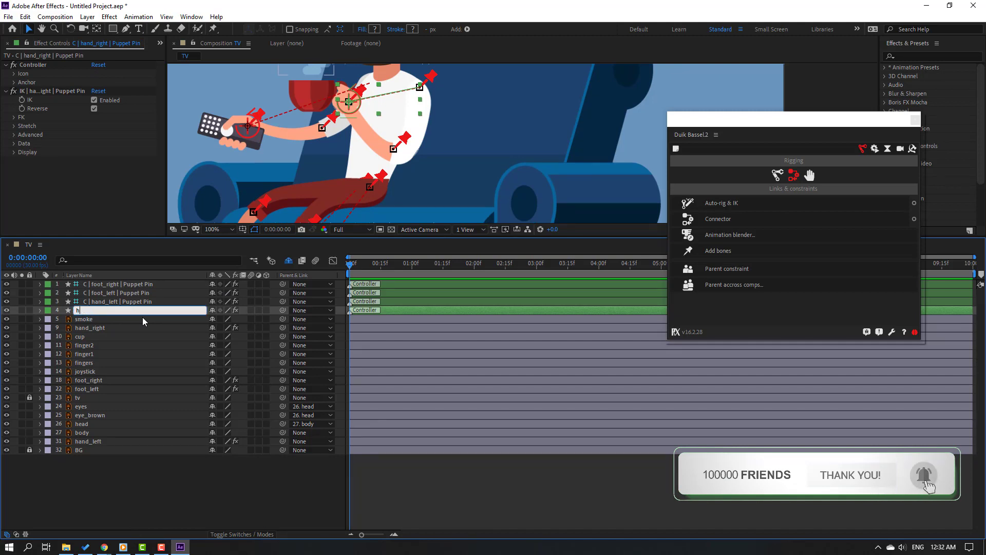
type("and_right")
key("Return")
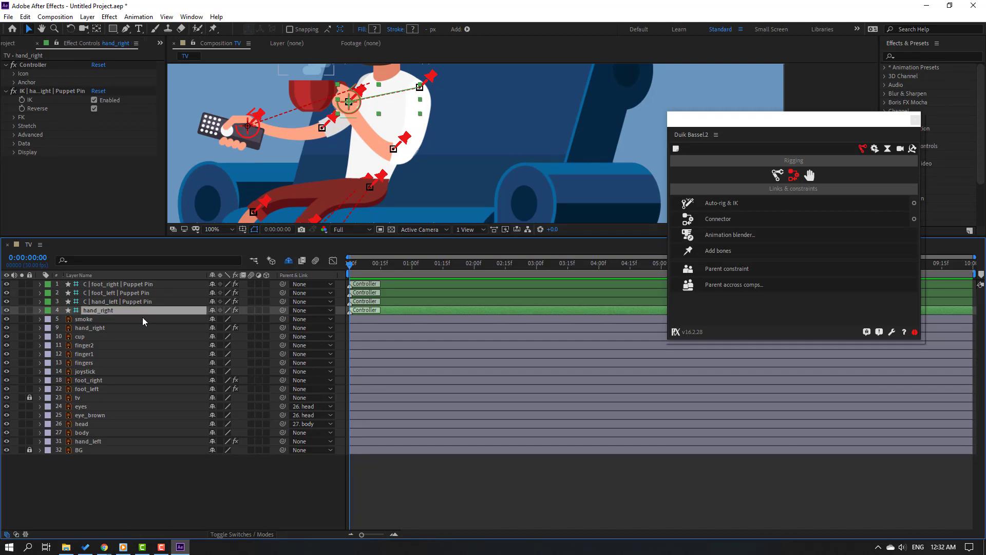
Rename the hand_left Puppet Pin controller layer to hand_left
left_click(117, 302)
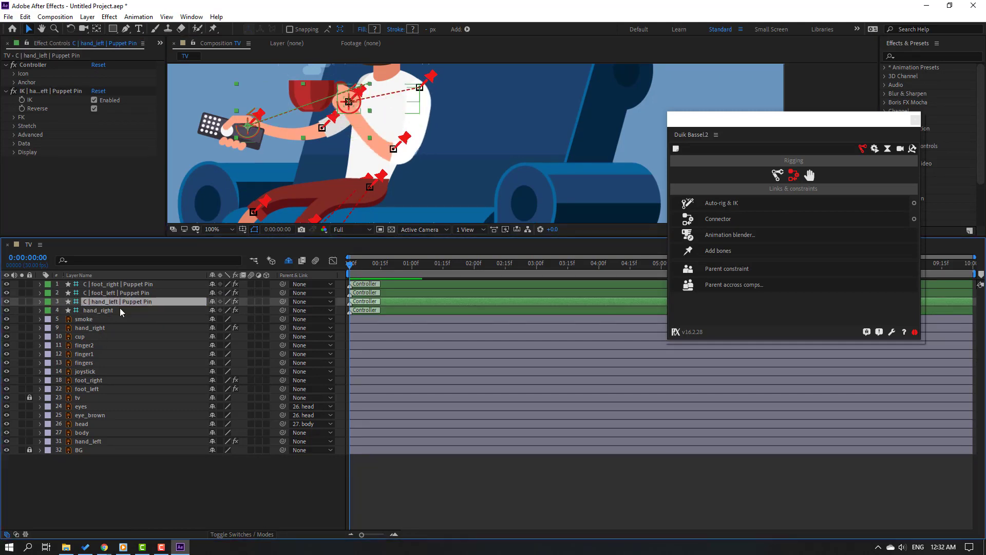
key("Return")
type("hand_")
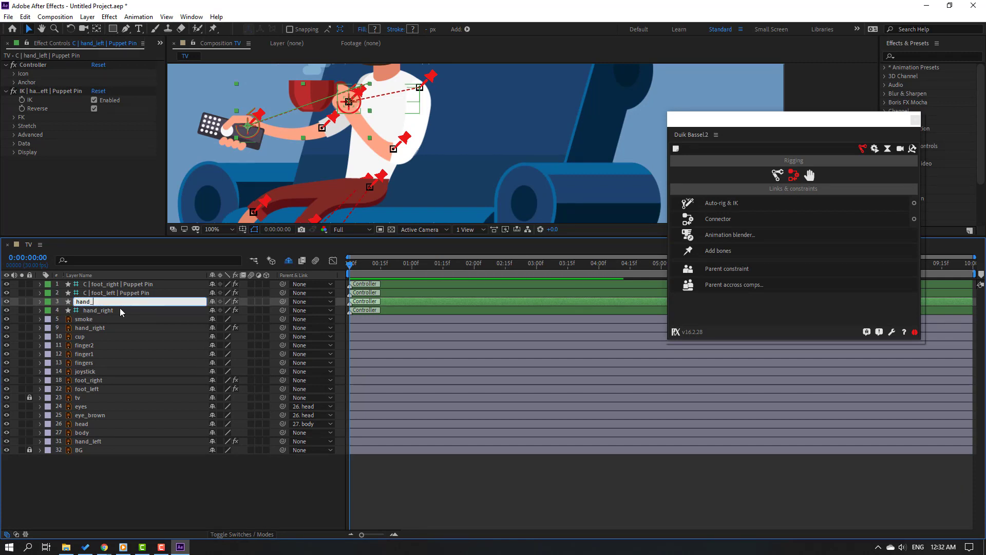
type("left")
key("Return")
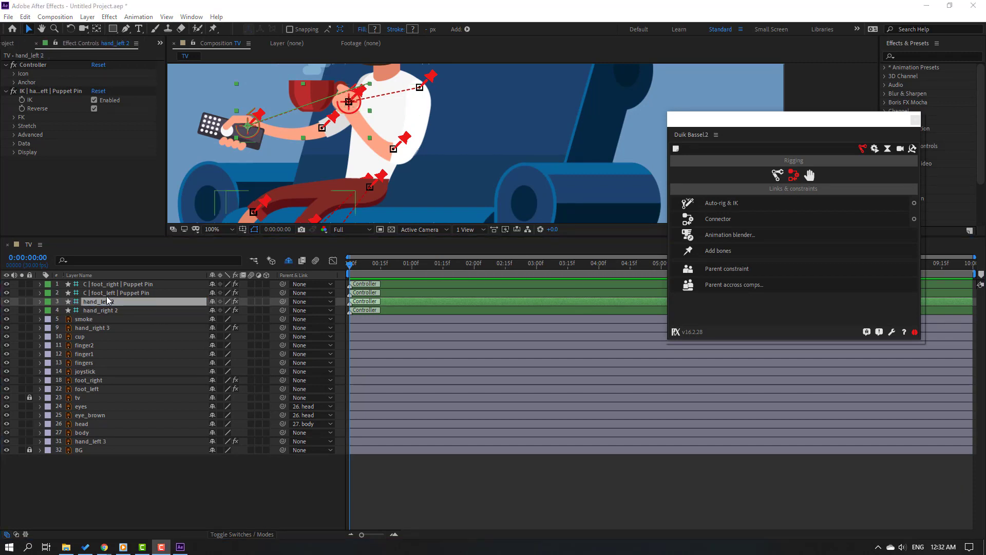
Rename the foot_left Puppet Pin controller layer to foot_left
left_click(118, 295)
key("Return")
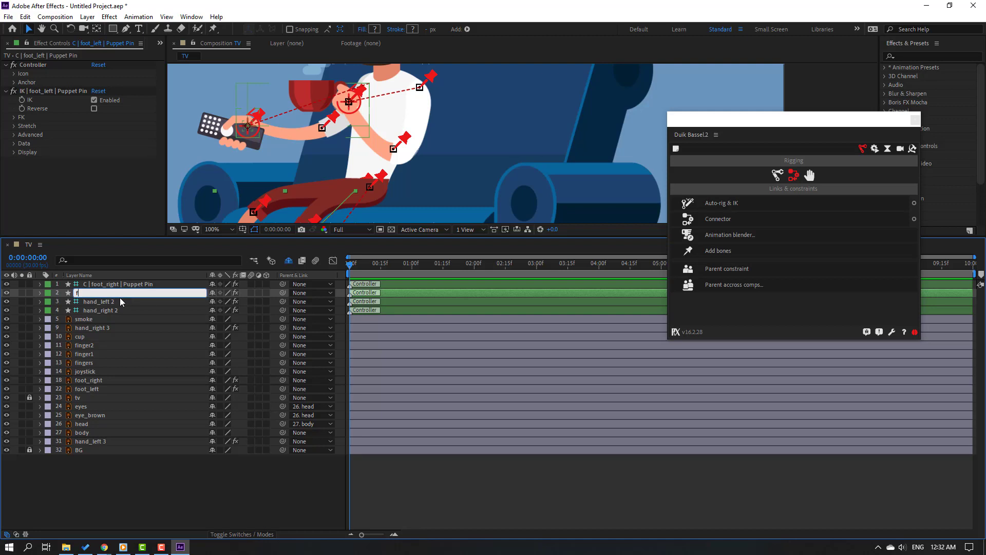
type("foot_left")
key("Return")
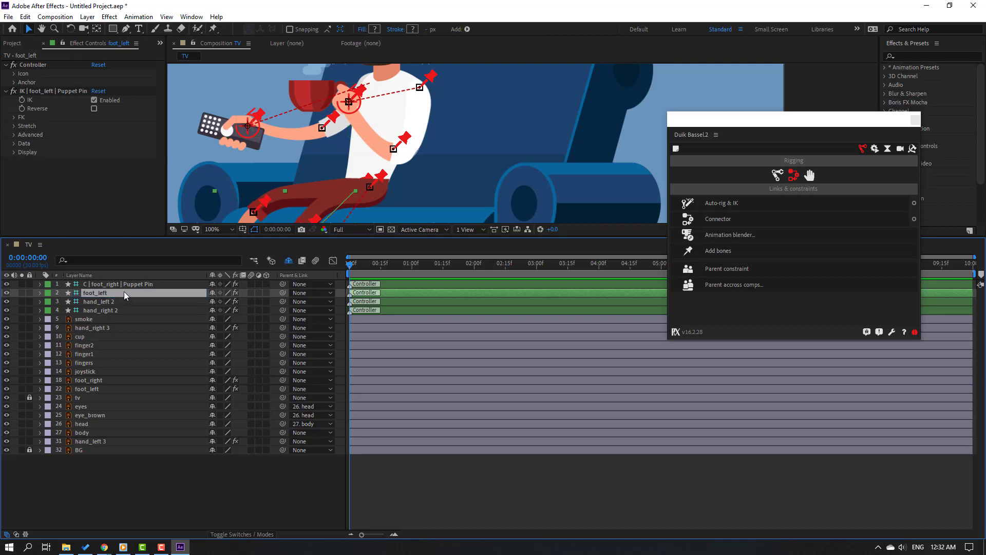
Rename the foot_right Puppet Pin controller layer to foot_right
left_click(128, 285)
key("Return")
type("foot_r")
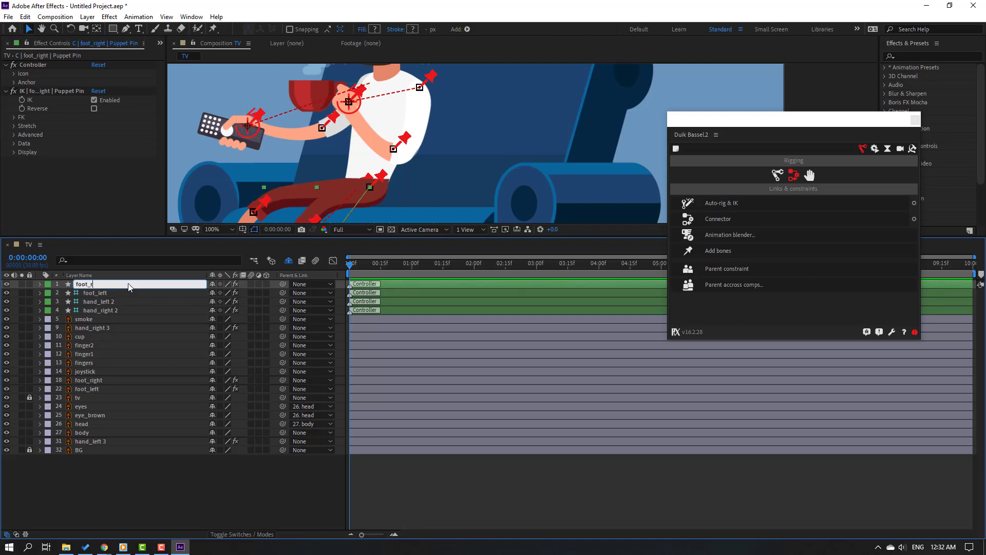
type("ight")
key("Return")
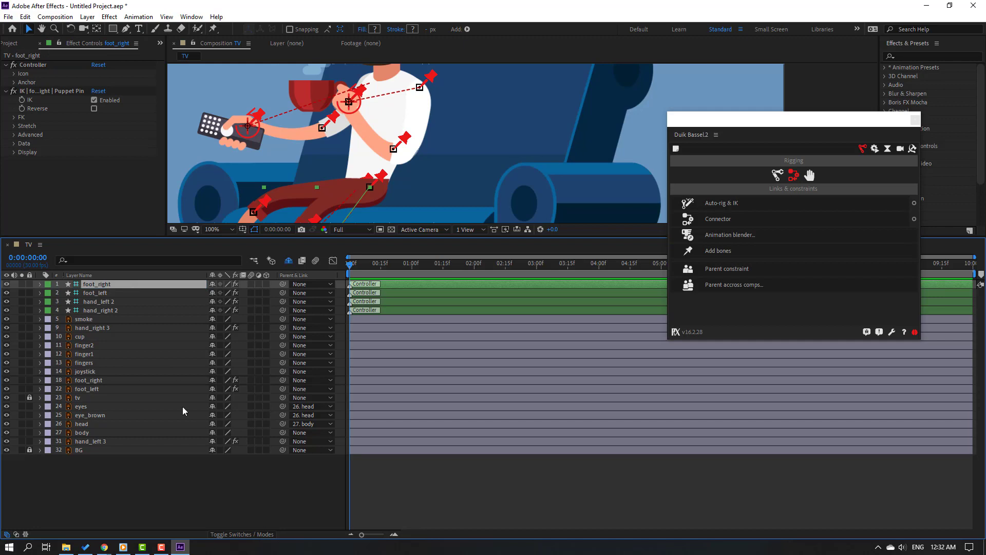
Parent the cup layer to the hand_right 2 controller and test the link by moving the controller
left_click(78, 338)
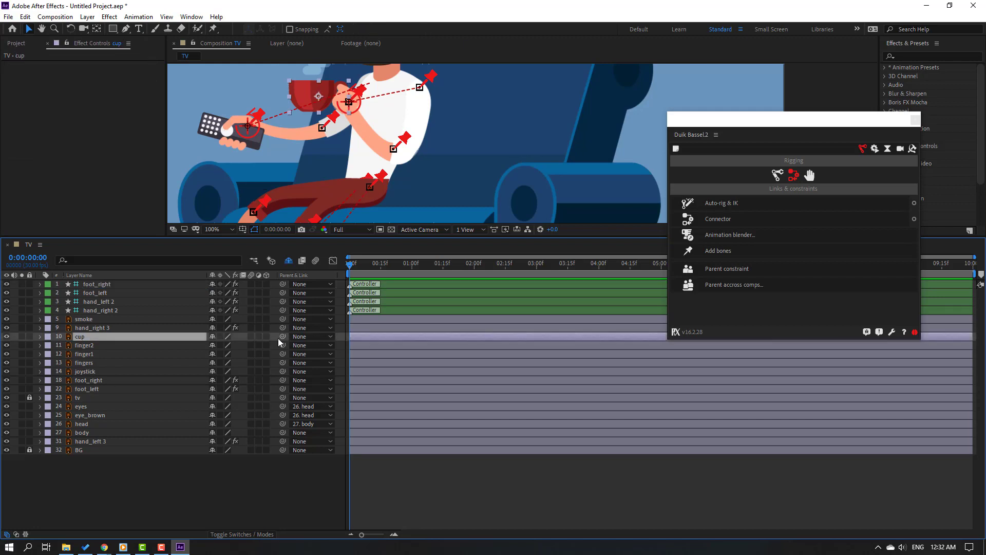
left_click_drag(282, 337, 103, 314)
left_click(104, 311)
mouse_move(336, 122)
left_mouse_down()
mouse_move(312, 119)
mouse_move(337, 125)
mouse_move(321, 124)
mouse_move(336, 110)
left_mouse_up()
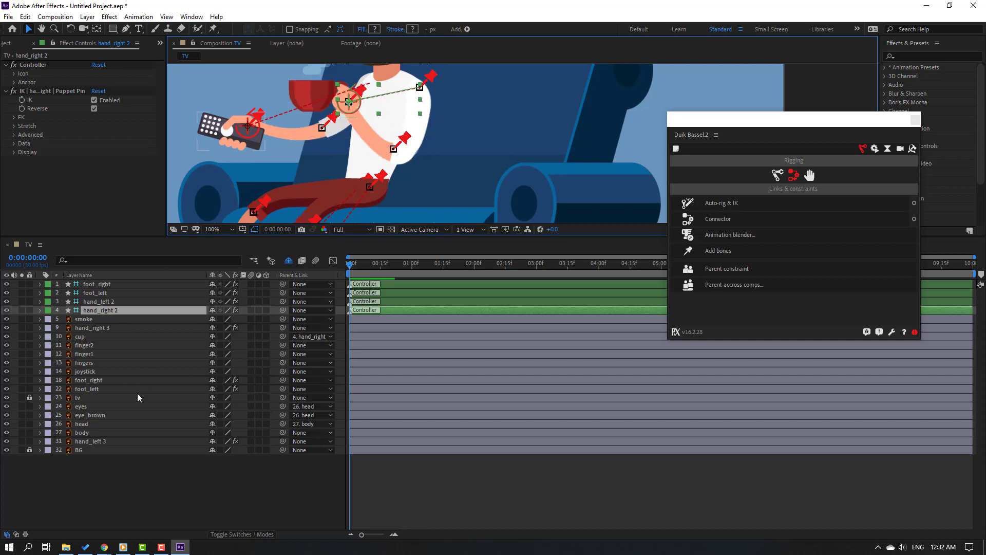
Parent the joystick layer to the hand_left 2 controller, test the link by moving the controller, and undo the test move
left_click(87, 372)
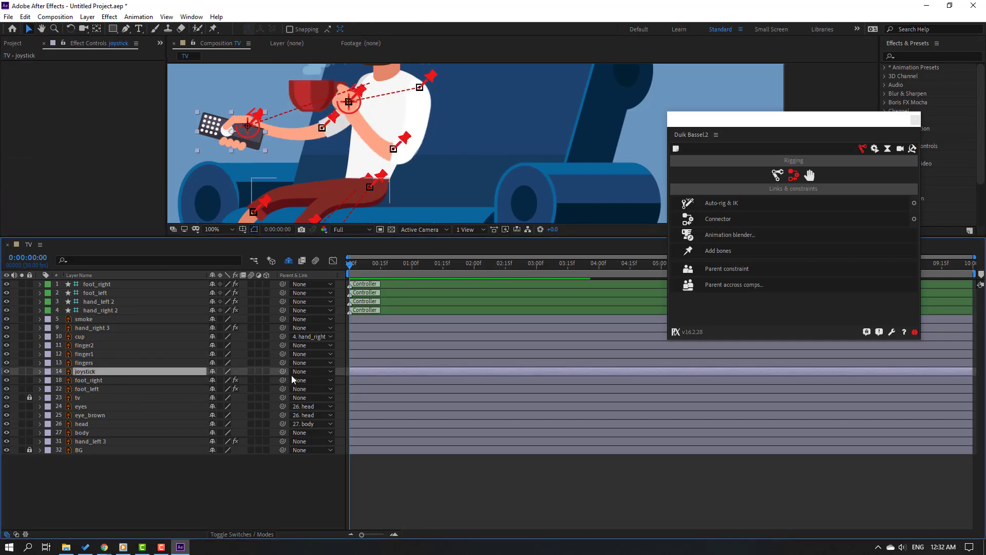
left_click_drag(283, 371, 93, 302)
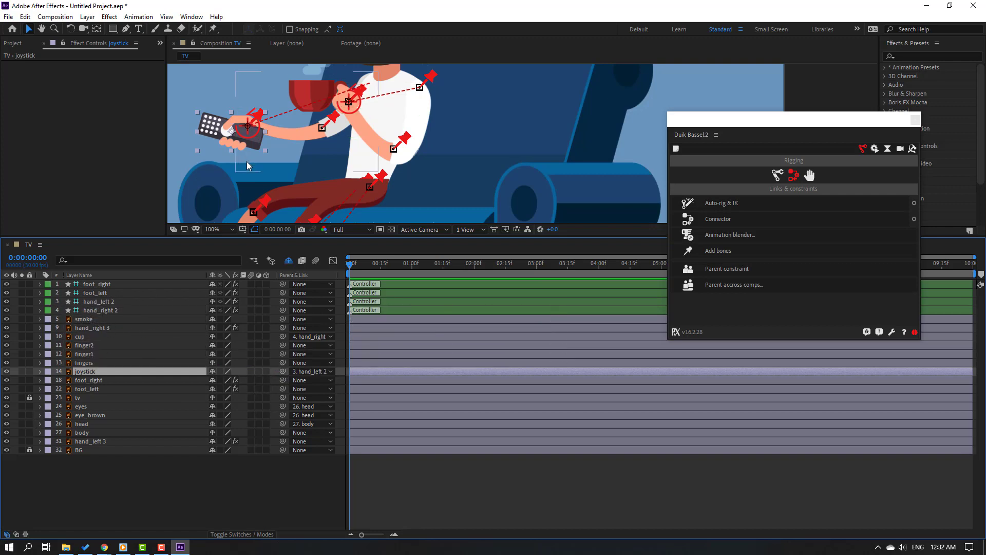
left_click(96, 302)
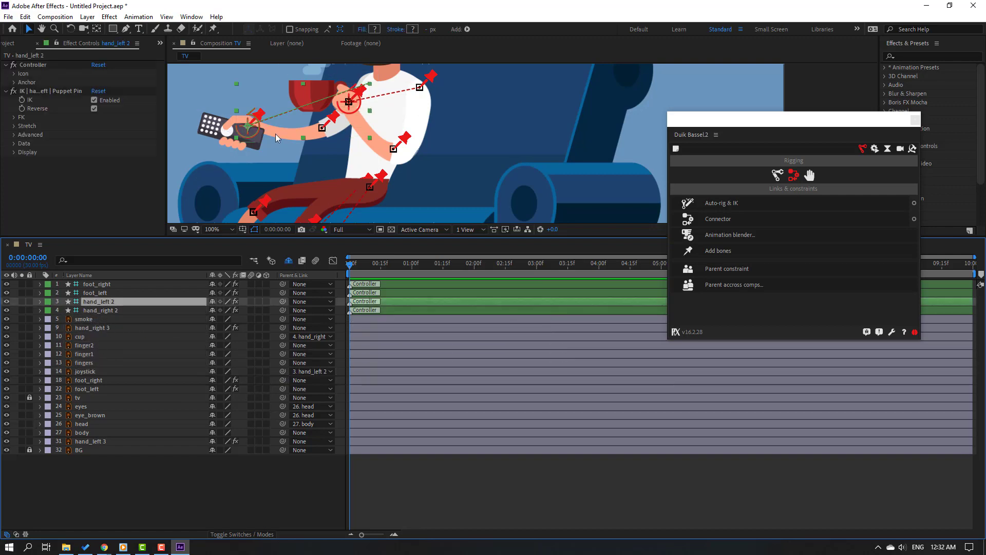
left_click_drag(252, 130, 269, 138)
key("ctrl+z")
key("ctrl+z")
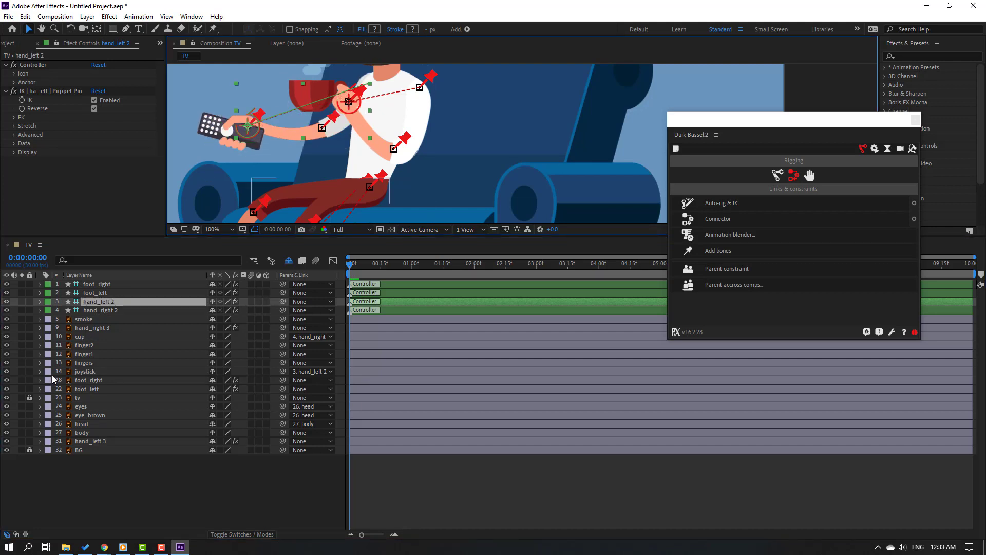
Parent the fingers layer to joystick and the finger1 layer to the hand_left 2 controller
left_click(85, 363)
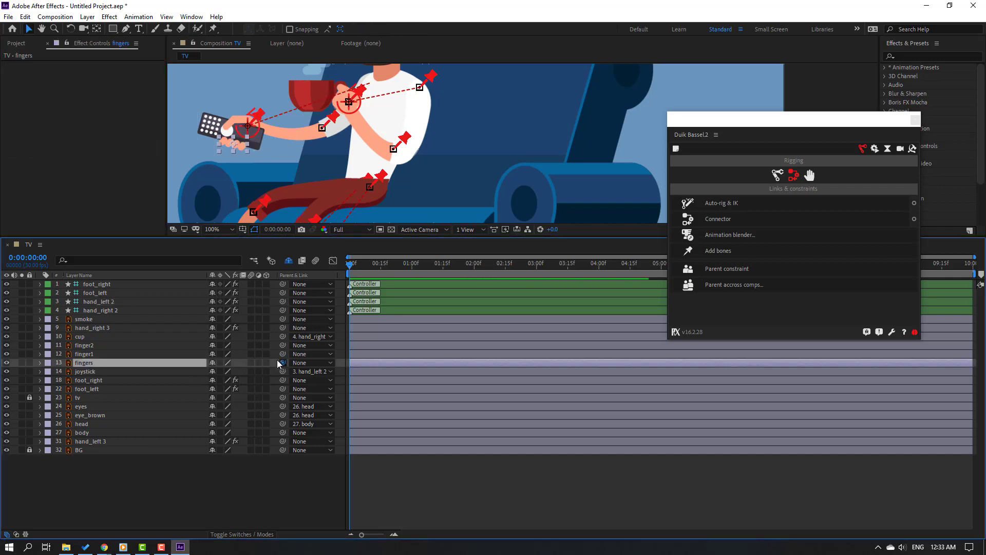
left_click_drag(282, 362, 72, 372)
left_click(91, 354)
left_click_drag(282, 354, 100, 303)
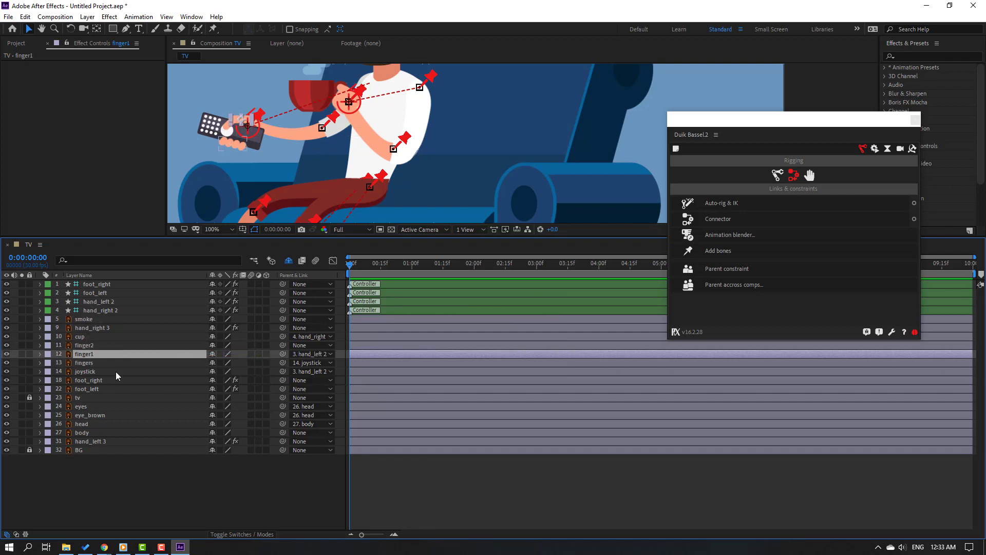
Parent the finger2 layer to finger1 and test the hand by moving the hand_left 2 controller
left_click(86, 346)
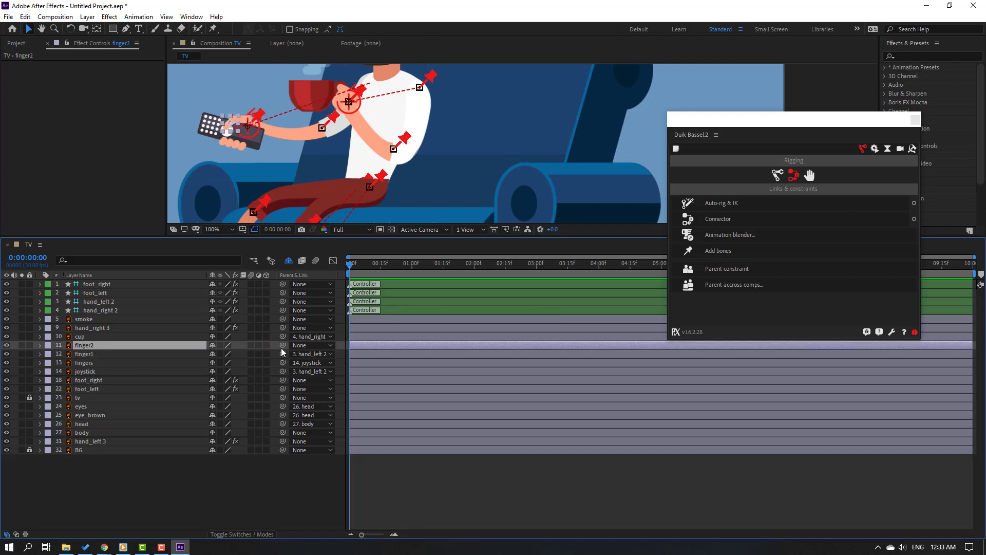
left_click_drag(282, 345, 97, 354)
left_click(89, 302)
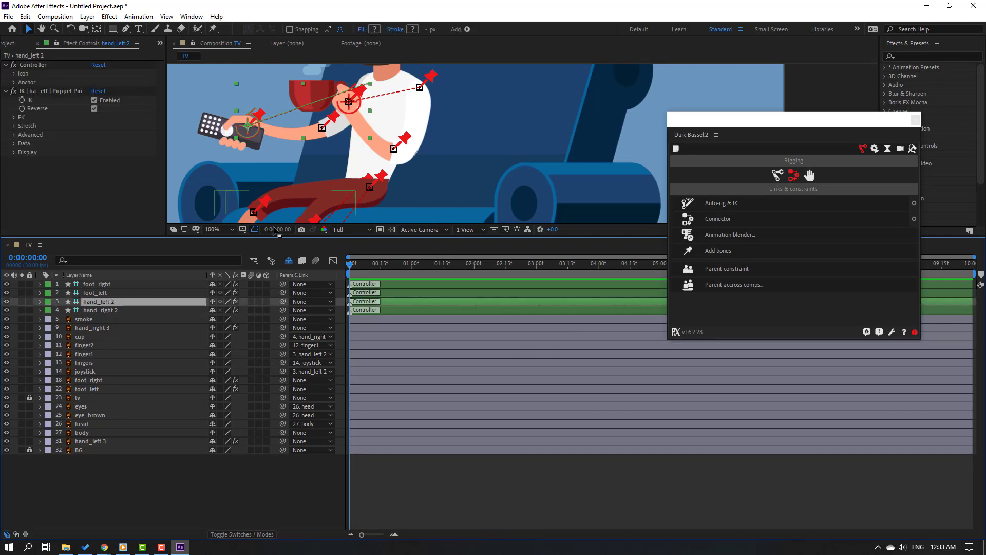
mouse_move(249, 129)
left_mouse_down()
mouse_move(272, 130)
mouse_move(254, 128)
left_mouse_up()
Solo the finger1 layer, move its anchor point to the finger's right end, and turn solo off again
left_click(85, 354)
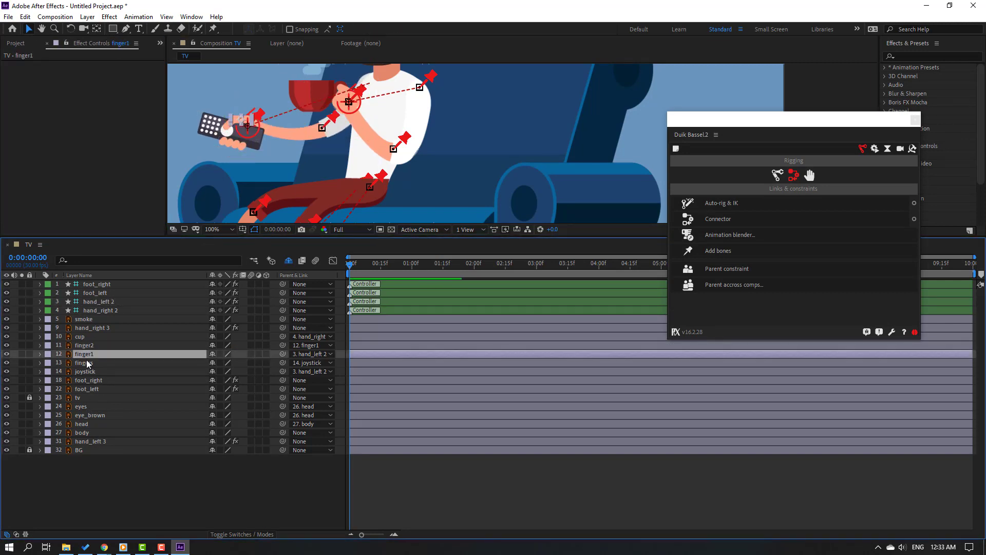
scroll(395, 150, "up", 4)
left_click_drag(210, 178, 539, 179)
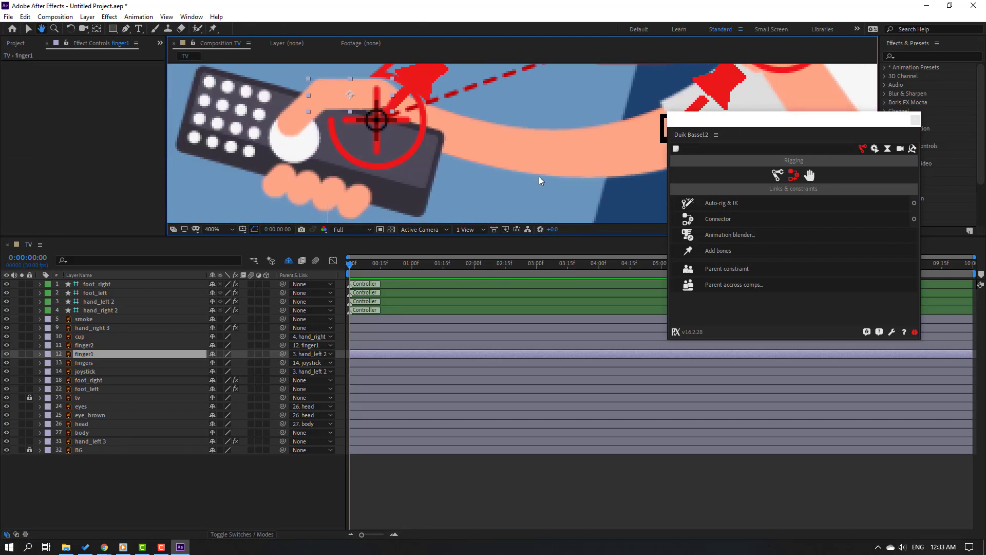
left_click(20, 354)
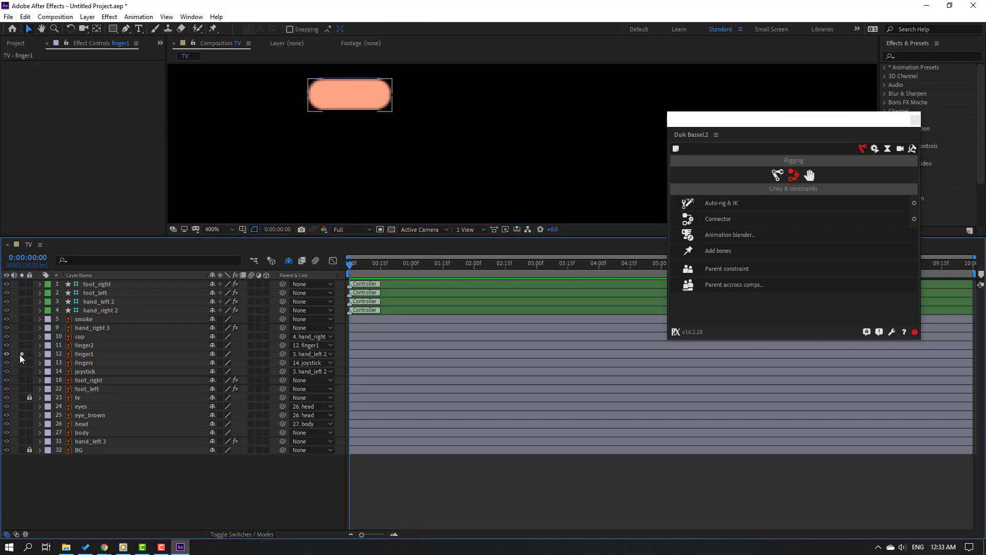
left_click(96, 28)
left_click_drag(331, 114, 366, 117)
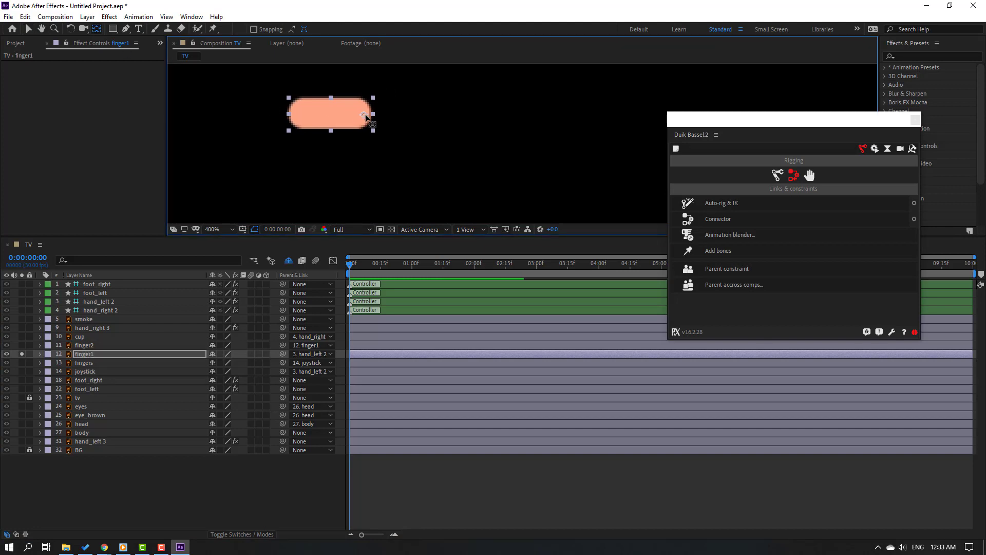
left_click(28, 29)
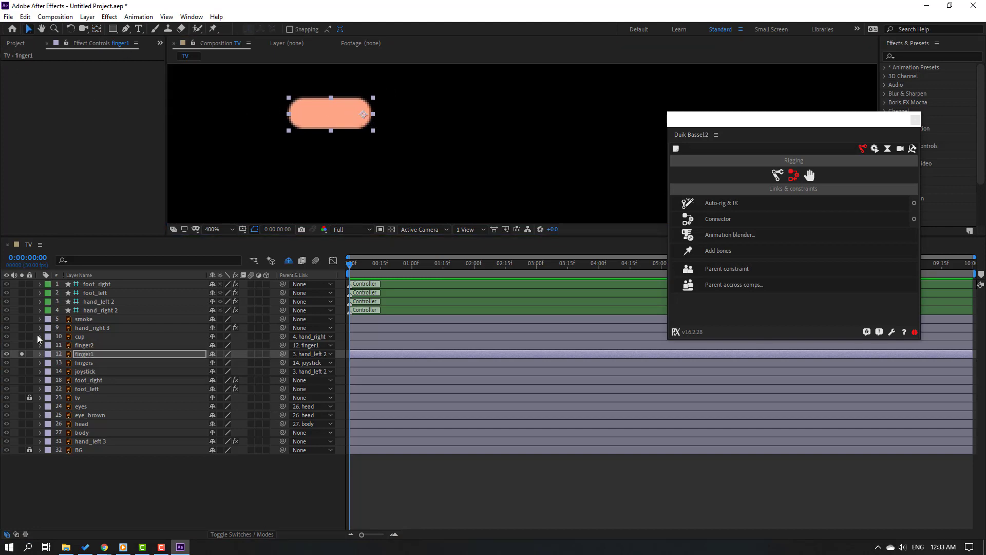
left_click(23, 355)
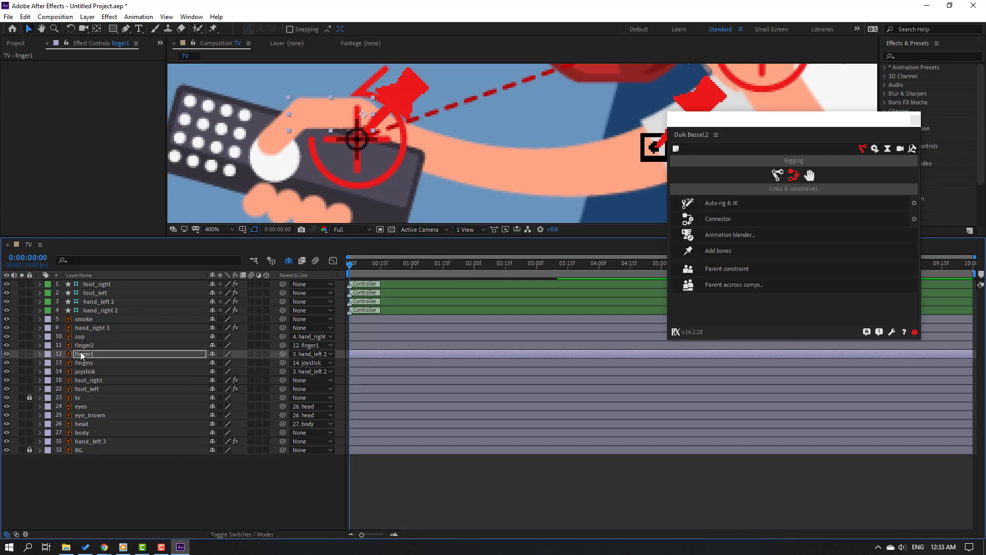
Solo the finger2 layer, move its anchor point to the finger's upper-right end, and turn solo off again
left_click(84, 345)
left_click(22, 346)
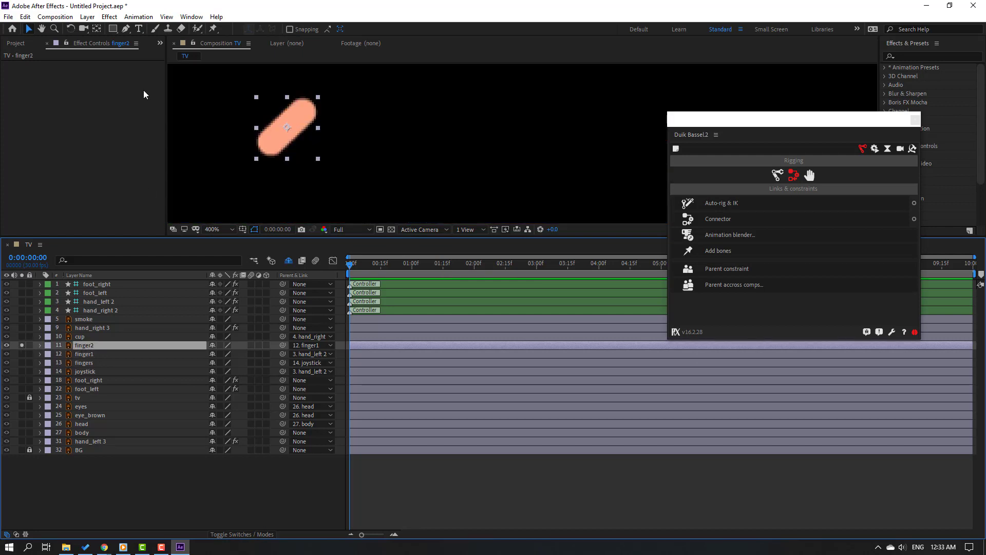
left_click(97, 28)
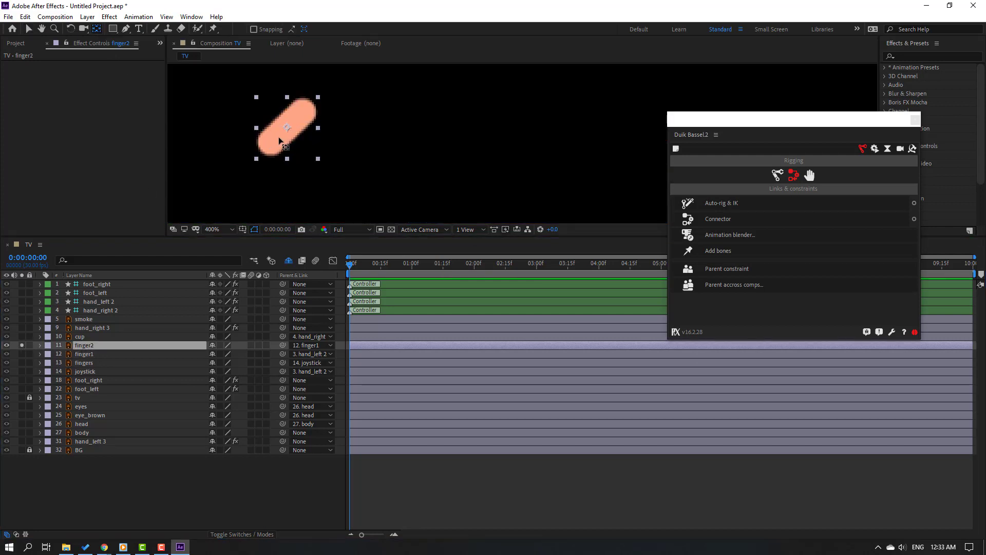
left_click_drag(287, 128, 306, 109)
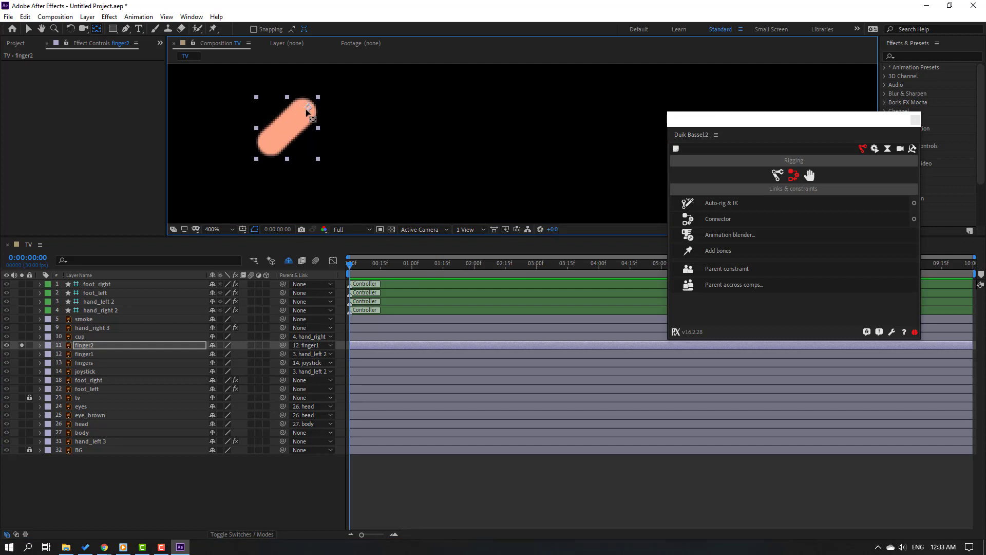
left_click(29, 30)
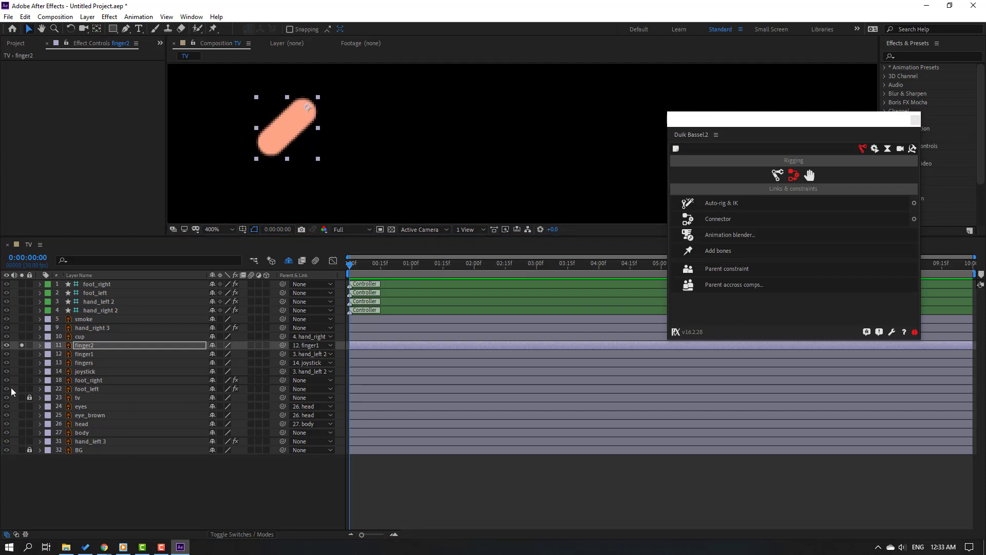
left_click(22, 346)
Test the left arm rig by moving the hand_left 2 controller toward the body, and undo the move
key("comma")
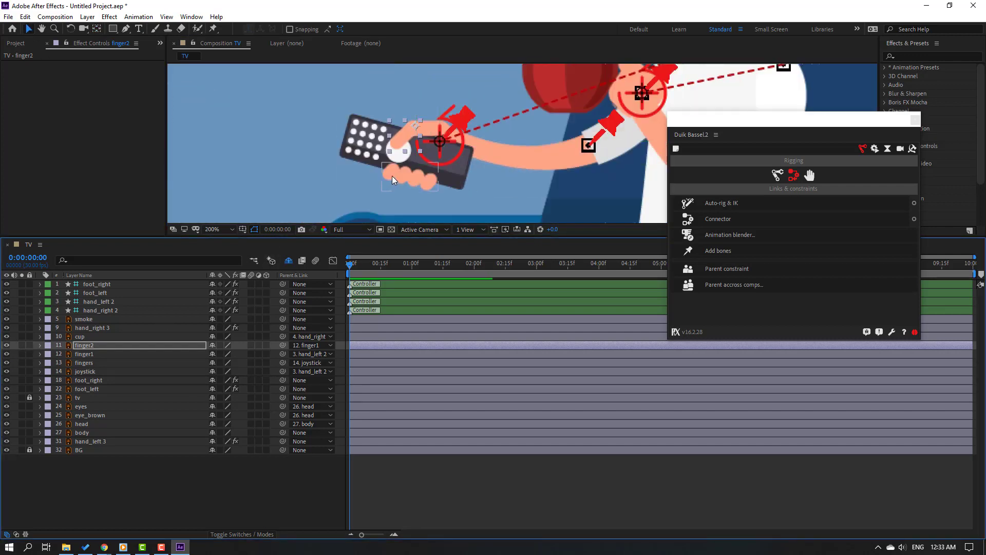
key("comma")
key("comma")
key("comma")
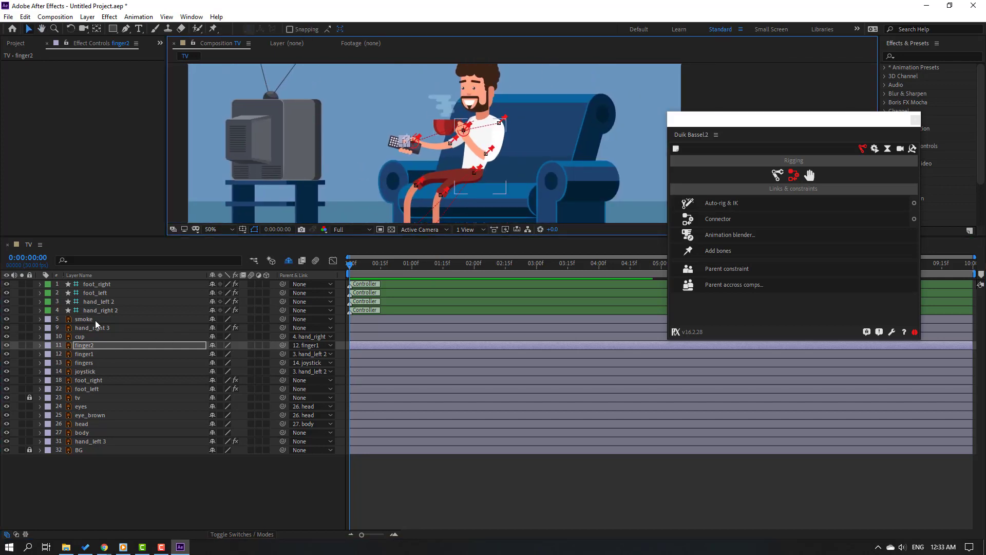
left_click(97, 301)
key("period")
key("period")
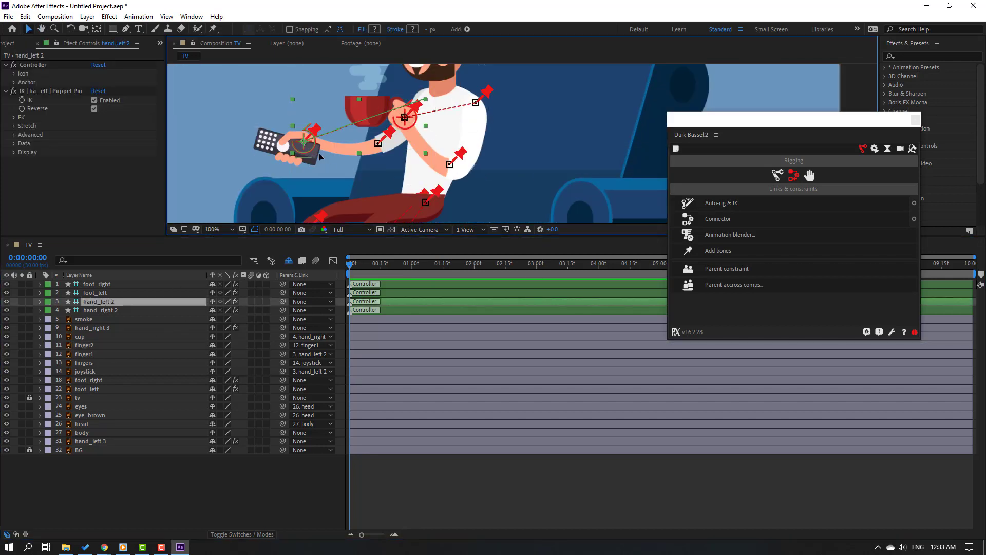
left_click_drag(317, 154, 344, 149)
key("ctrl+z")
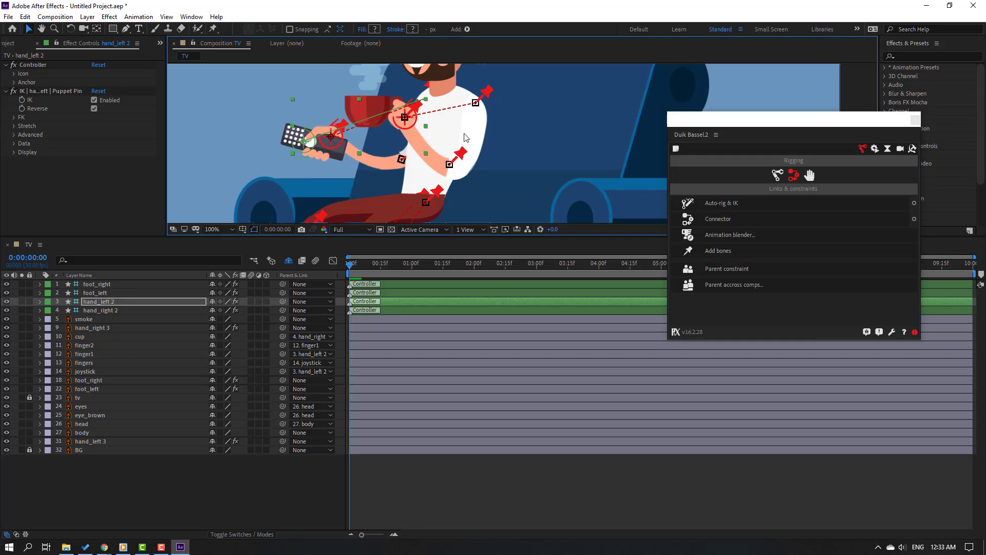
Make the composition viewer taller than before and close the Duik Bassel.2 window
key("comma")
key("comma")
key("comma")
key("comma")
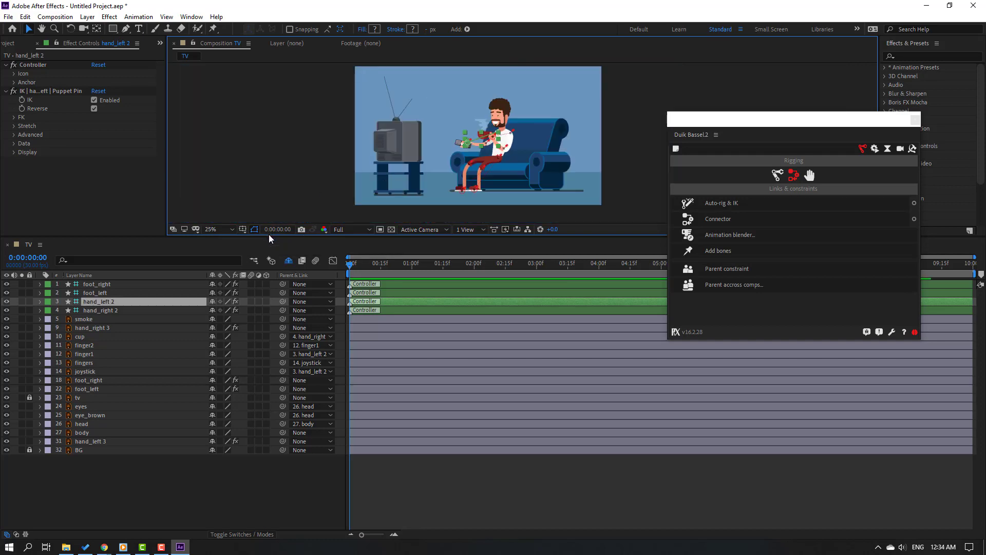
left_click_drag(260, 238, 249, 267)
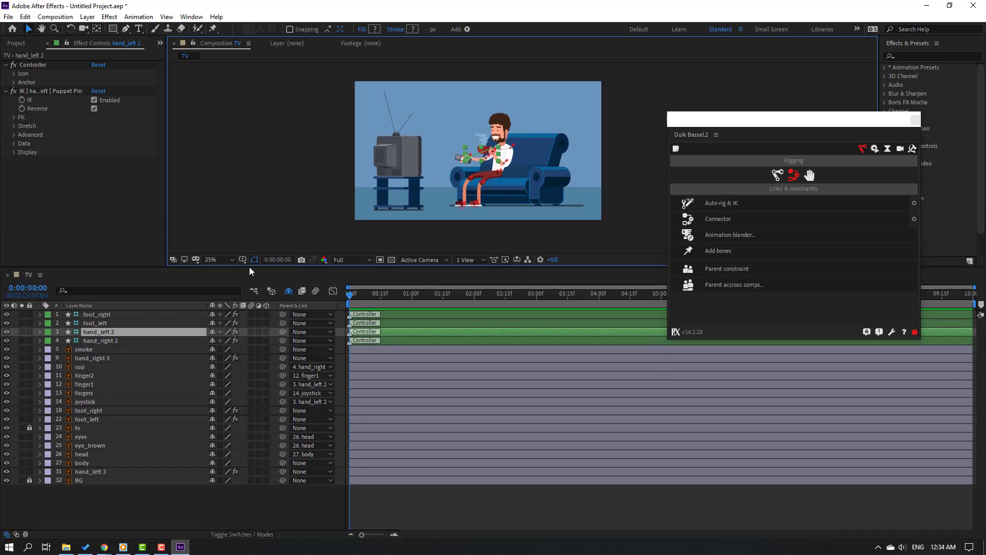
left_click(912, 121)
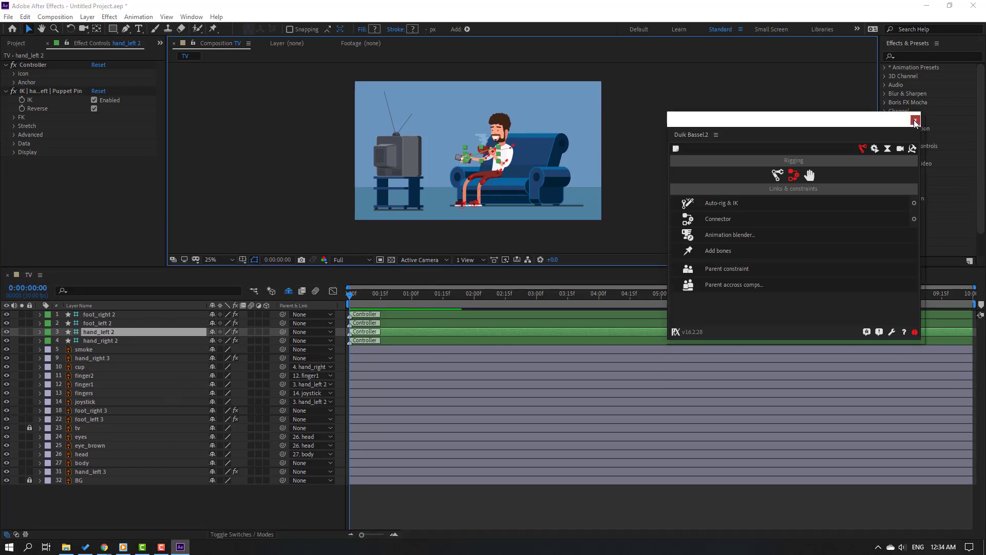
End the work area at 0:00:03:15 and fit the composition in the viewer
left_click(566, 297)
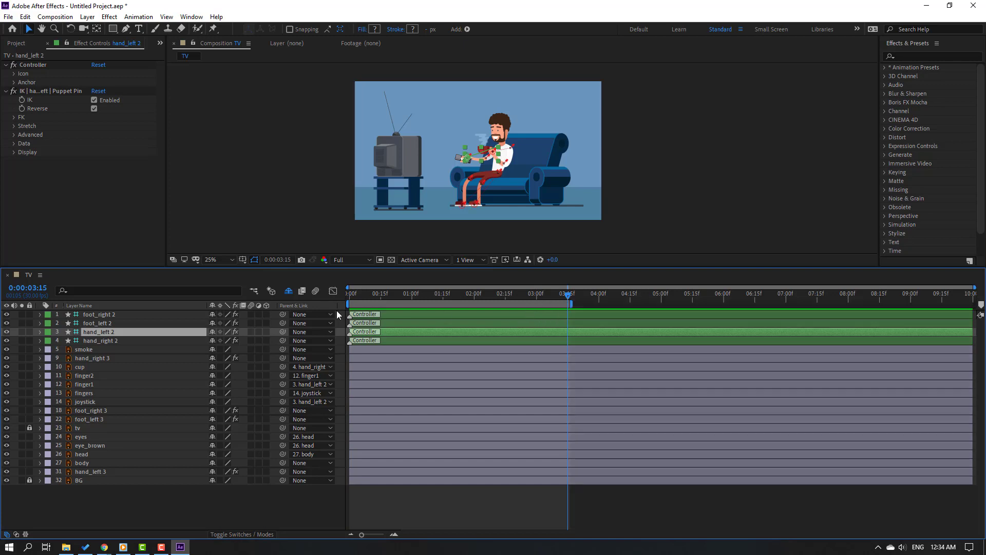
left_click(232, 260)
left_click(229, 274)
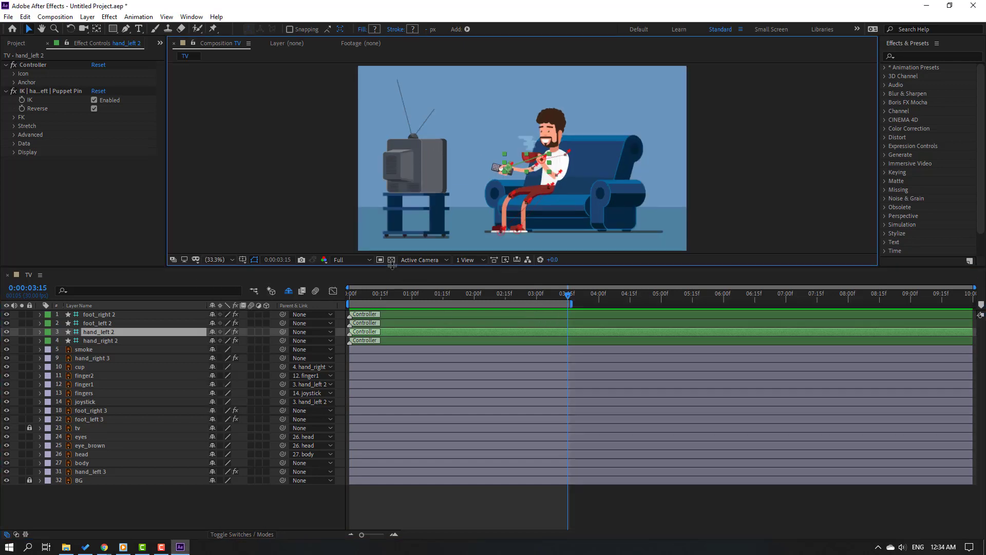
Set a rotation keyframe on the body layer at 0:00:00:00 and enlarge the composition viewer
left_click(112, 510)
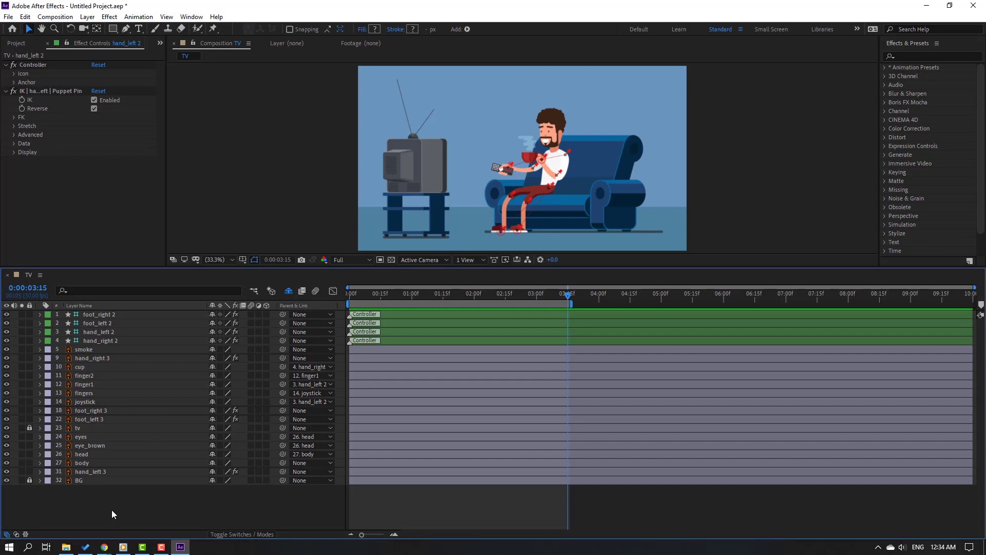
left_click(87, 463)
key("r")
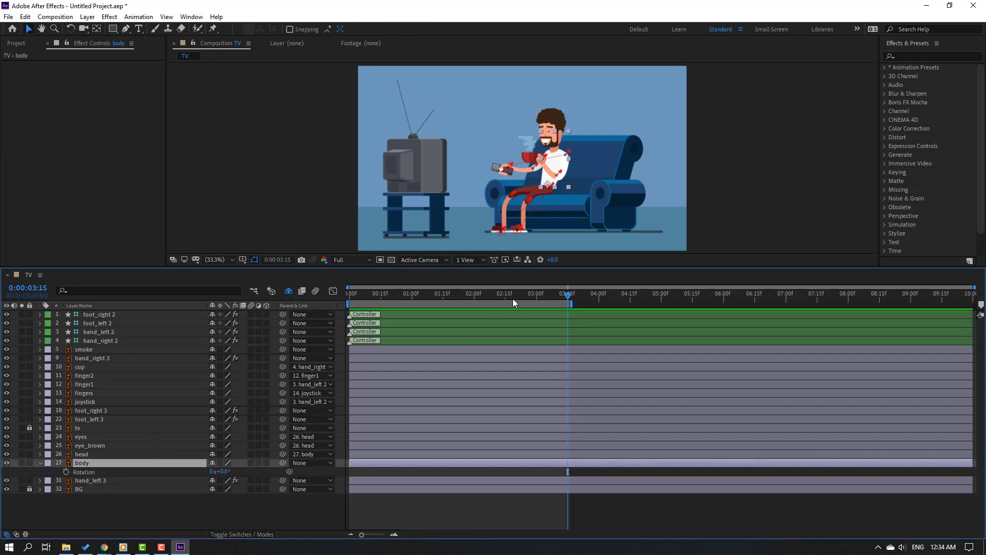
left_click(66, 472)
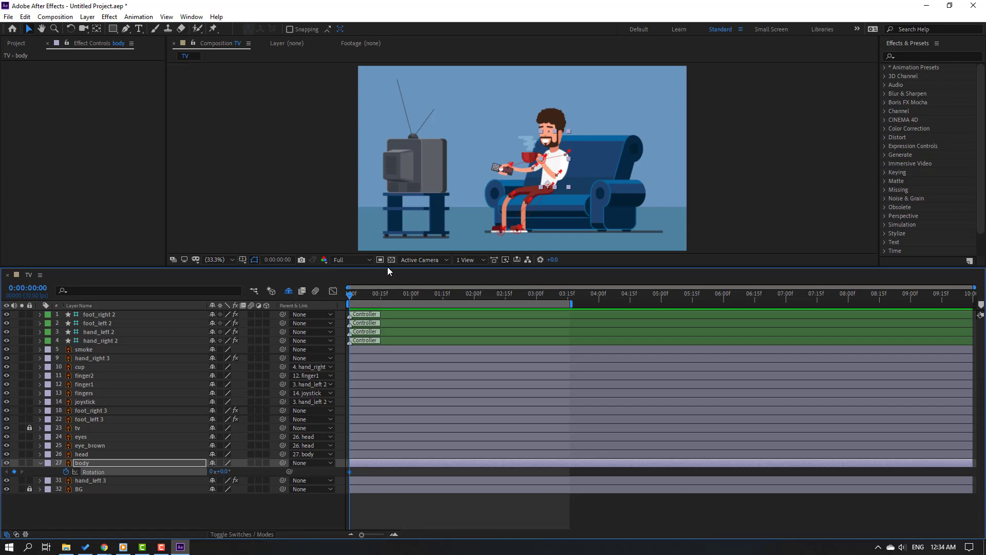
left_click_drag(387, 266, 371, 302)
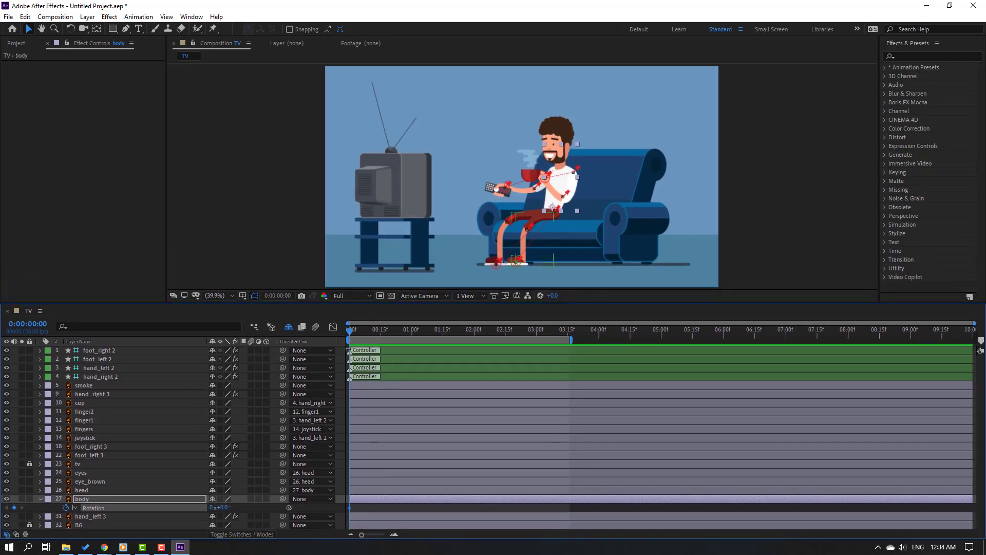
Move the current time 10 frames ahead and set the body's rotation to -3°
left_click(42, 327)
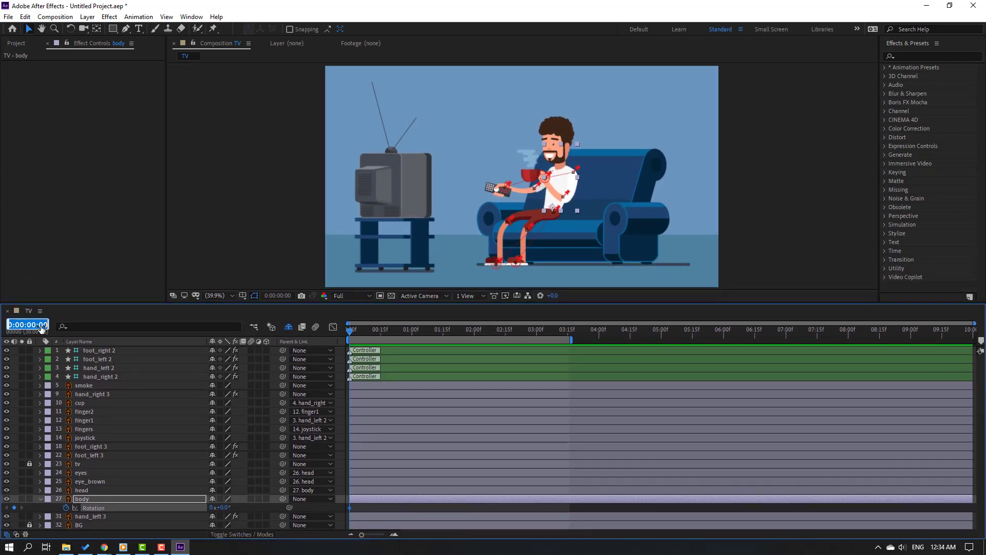
type("+10")
key("Return")
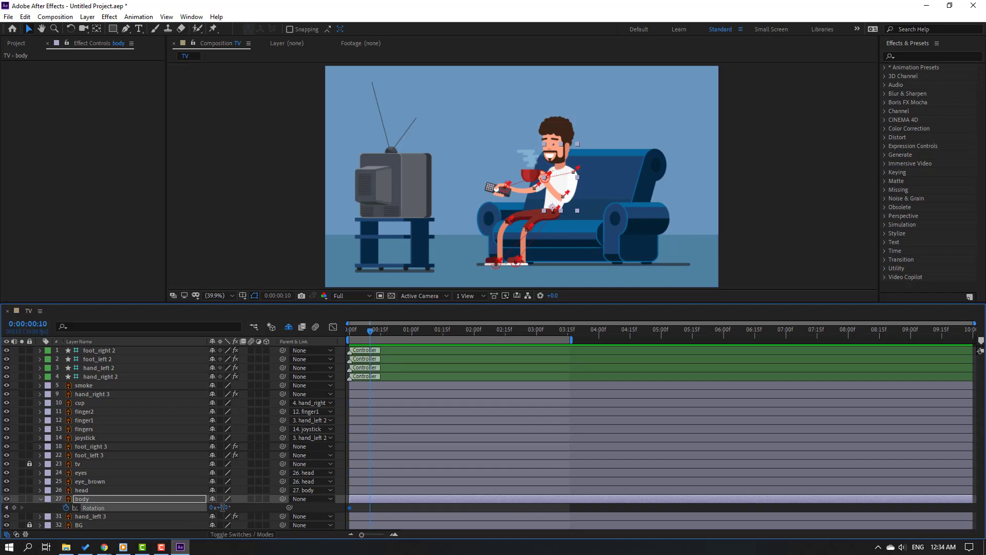
left_click(222, 507)
type("-3")
key("Return")
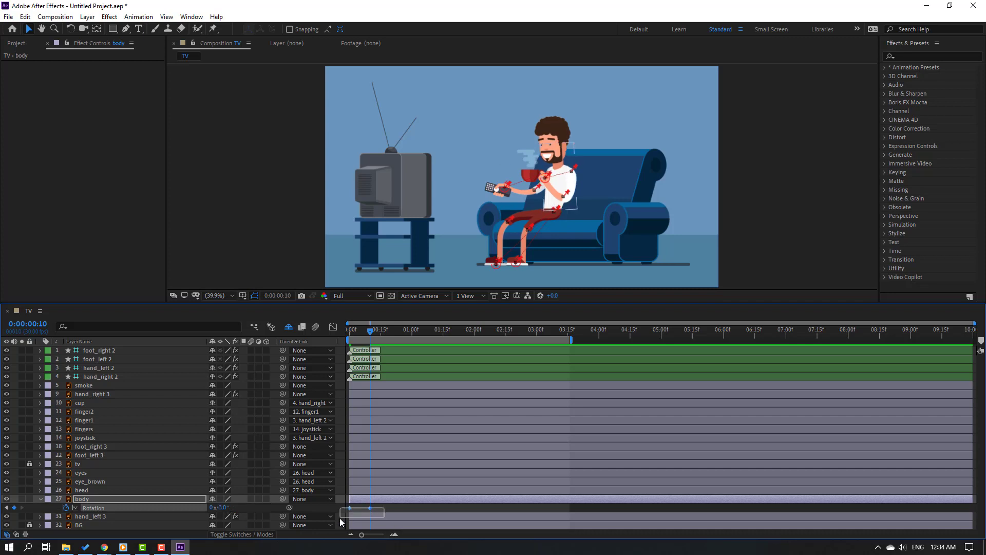
Ease both body rotation keyframes, shift them together about 6 frames later, and preview the motion
right_click(350, 507)
mouse_move(411, 500)
left_click(525, 434)
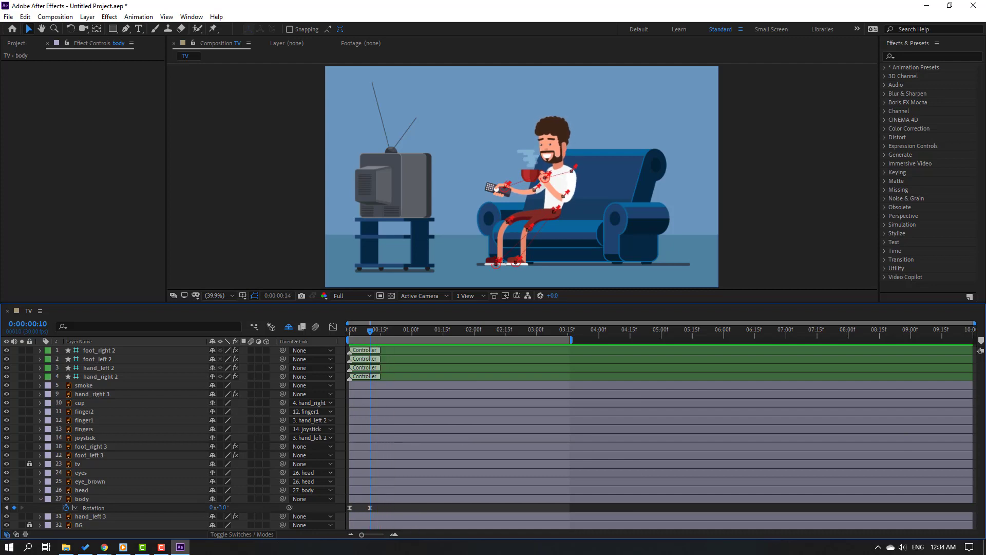
left_click(352, 509)
left_click_drag(370, 507, 384, 508)
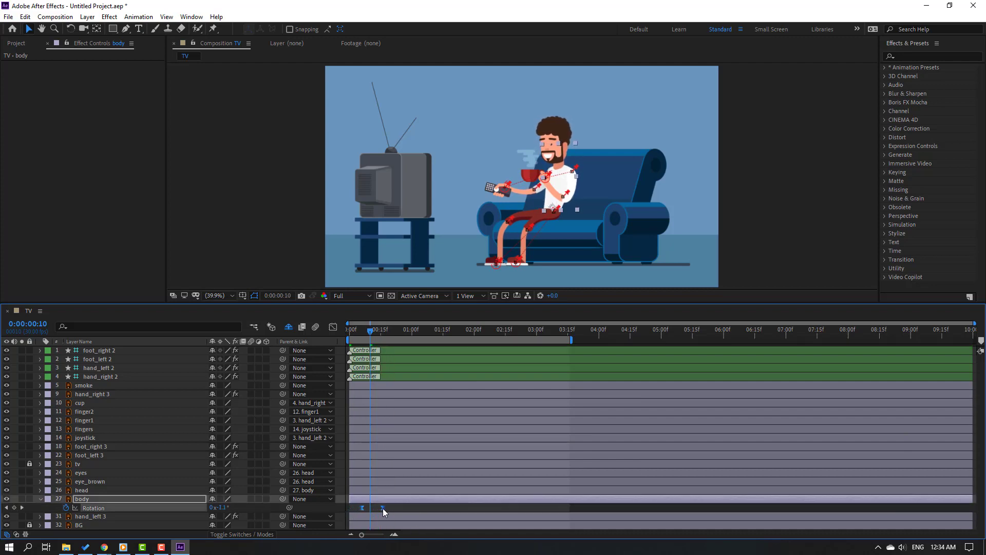
left_click(426, 507)
key("space")
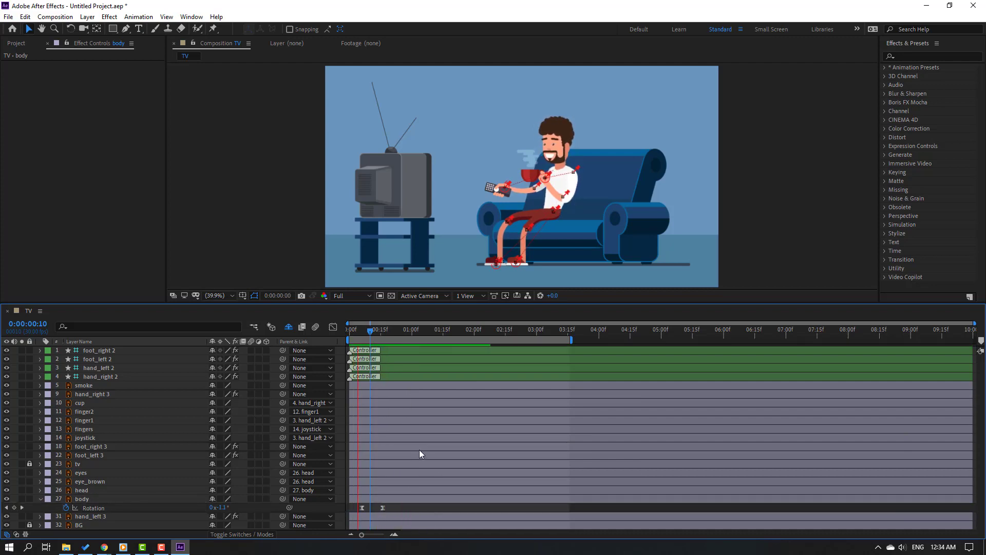
Set the body's rotation to -6° at the second keyframe, 0:00:00:16, and preview the lean
left_click(381, 331)
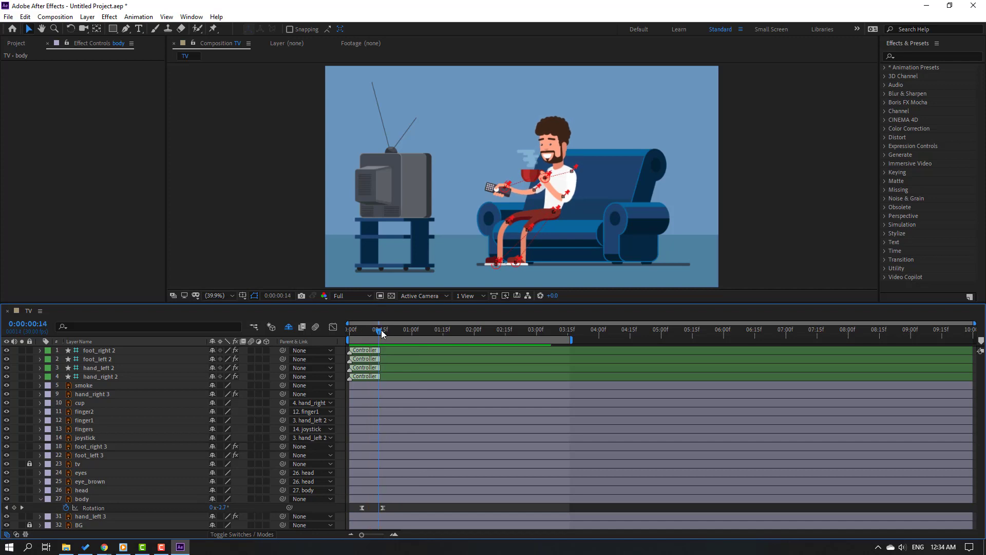
left_click(383, 507)
left_click(226, 508)
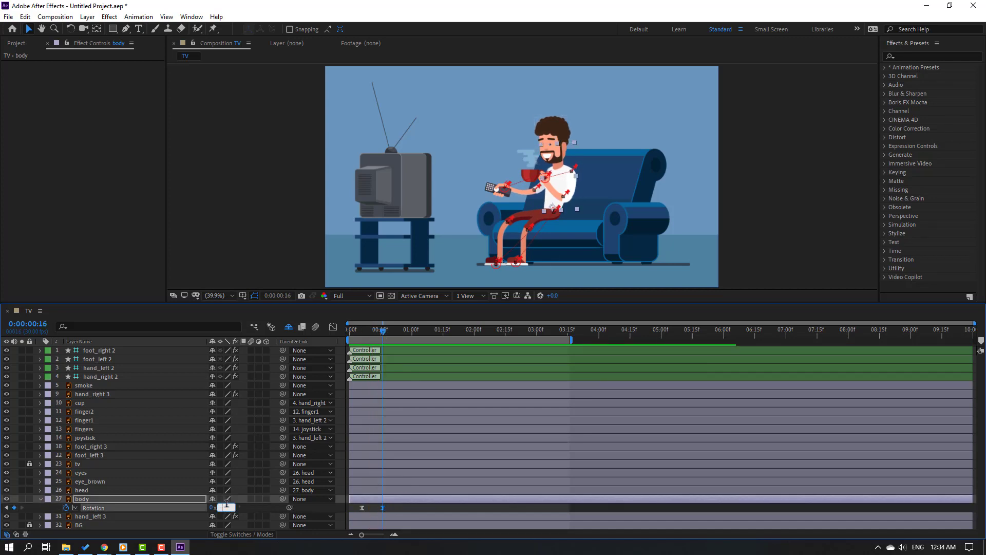
type("-6")
key("Return")
key("space")
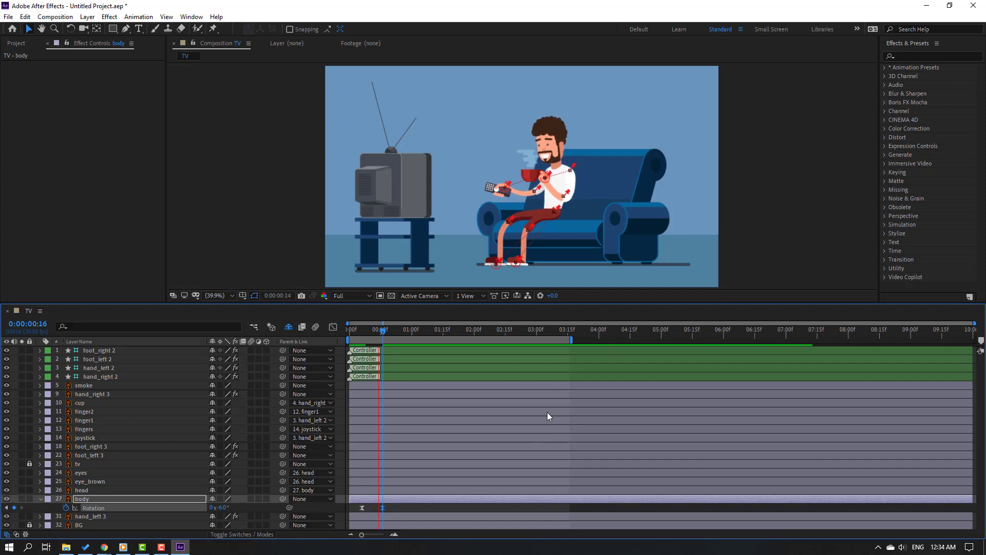
key("space")
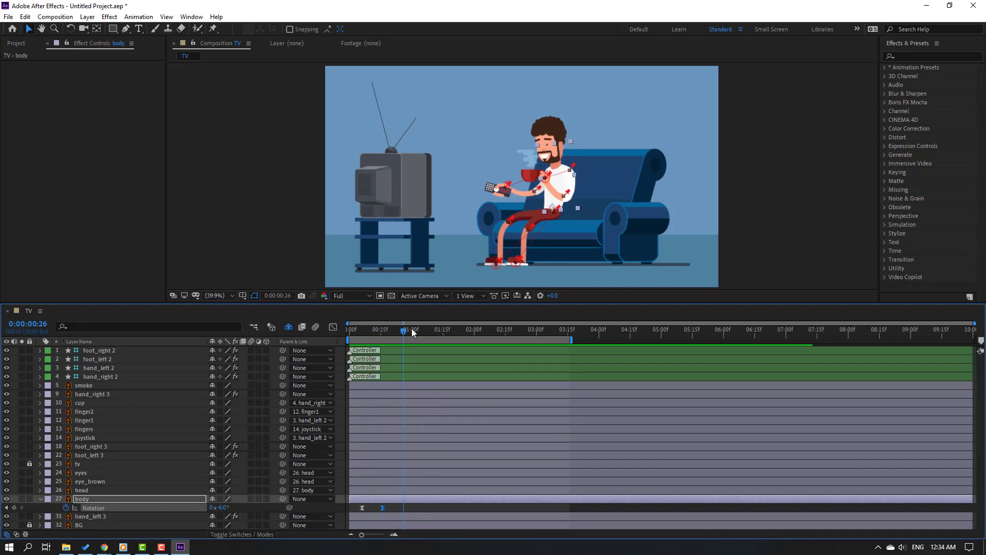
Hold the body's rotation with a keyframe at about 0:00:01:06, set 3° at 0:00:01:16, and preview the result
left_click_drag(439, 326, 426, 327)
key("shift+Page_Down")
type("3")
key("Return")
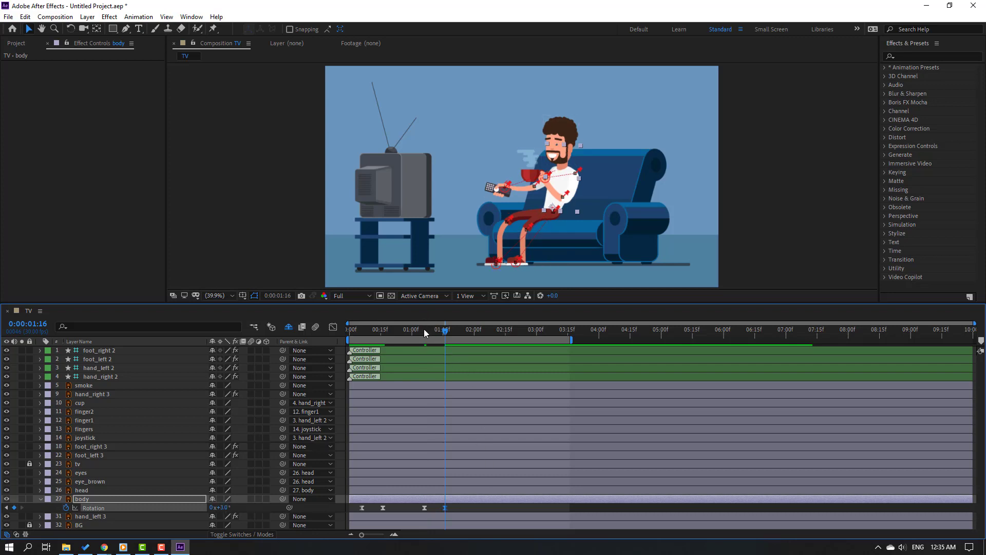
key("space")
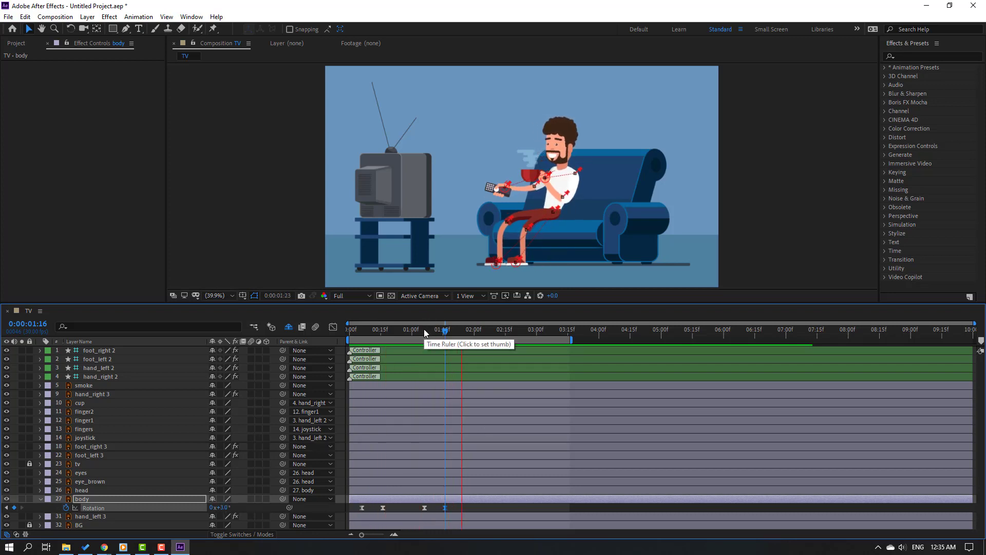
key("space")
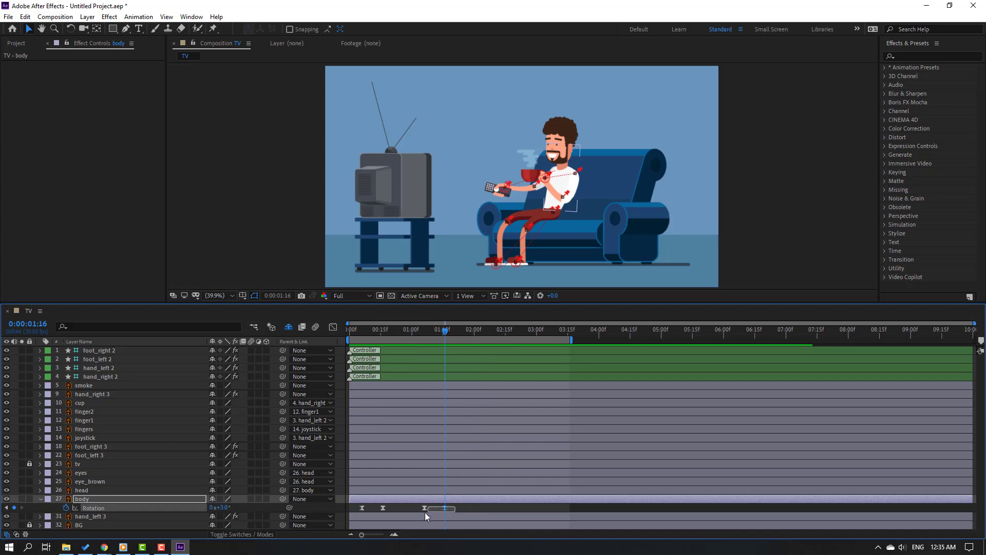
Move the last two body rotation keyframes to about 0:00:01:26 and 0:00:02:21 and preview the timing
left_click(424, 508)
left_click_drag(445, 507, 533, 506)
left_click_drag(539, 505, 481, 510)
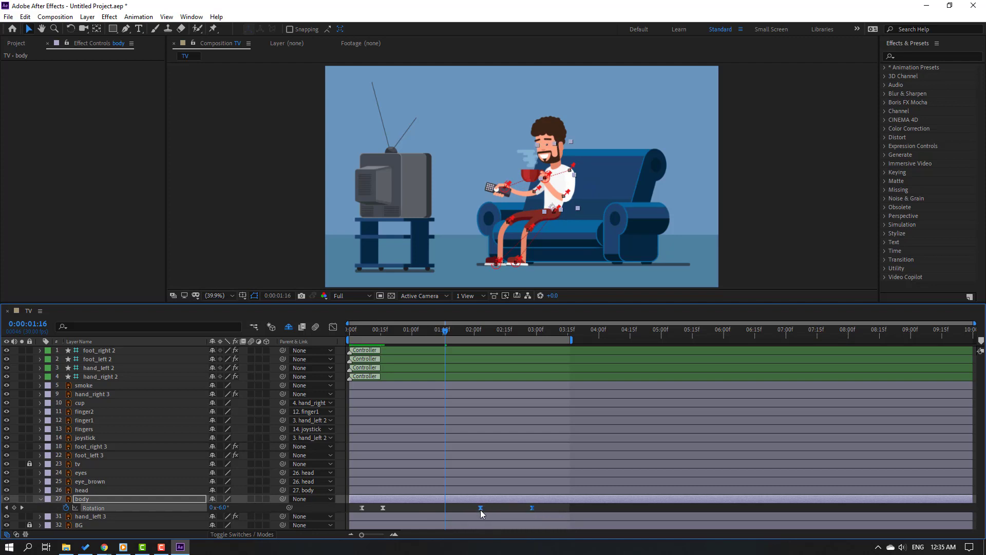
key("space")
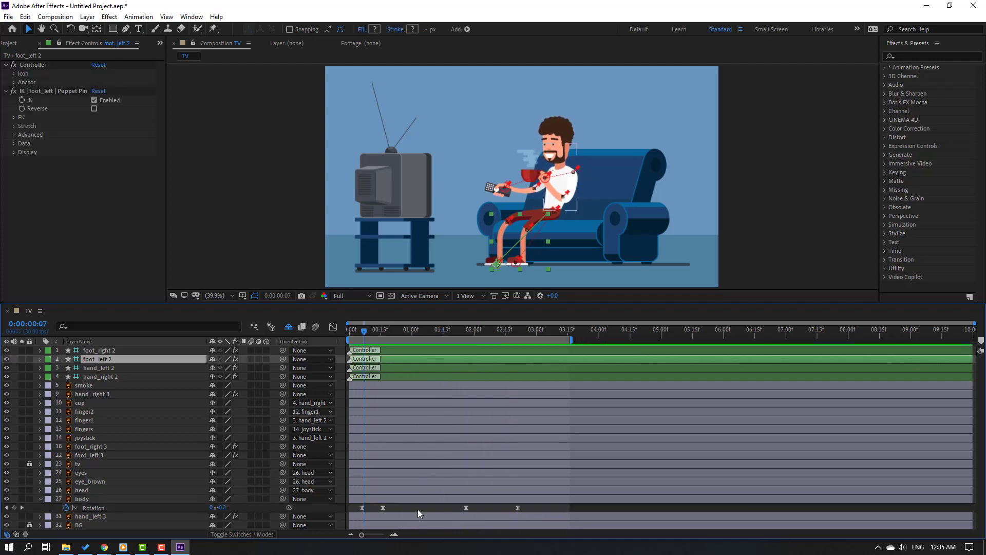
Lower the hand_left 2 controller at 0:00:00:00 to position 929, 688 so the remote hand rests near the lap
left_click(418, 511)
left_click(98, 368)
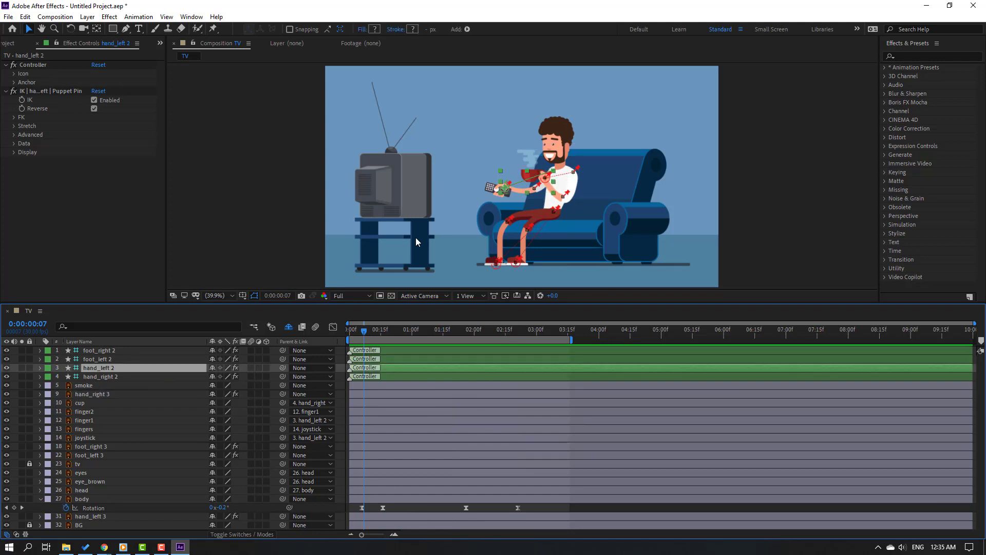
scroll(457, 222, "up", 5)
left_click_drag(447, 218, 439, 204)
left_click_drag(436, 249, 425, 224)
left_click_drag(360, 334, 345, 316)
left_click_drag(406, 191, 496, 186)
scroll(520, 177, "down", 1)
scroll(473, 202, "down", 1)
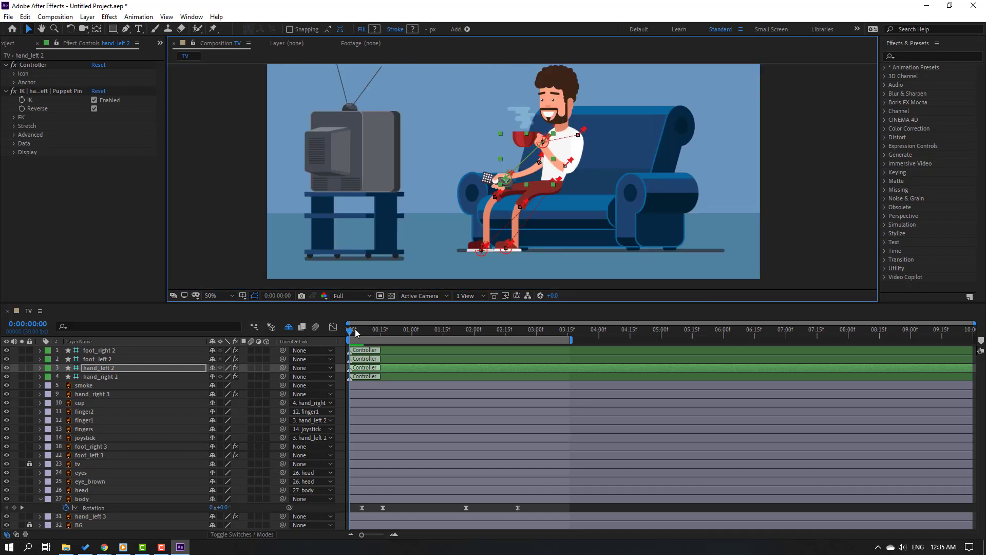
Set a position keyframe on the hand_left 2 controller at 0:00:00:14
left_click_drag(356, 329, 379, 329)
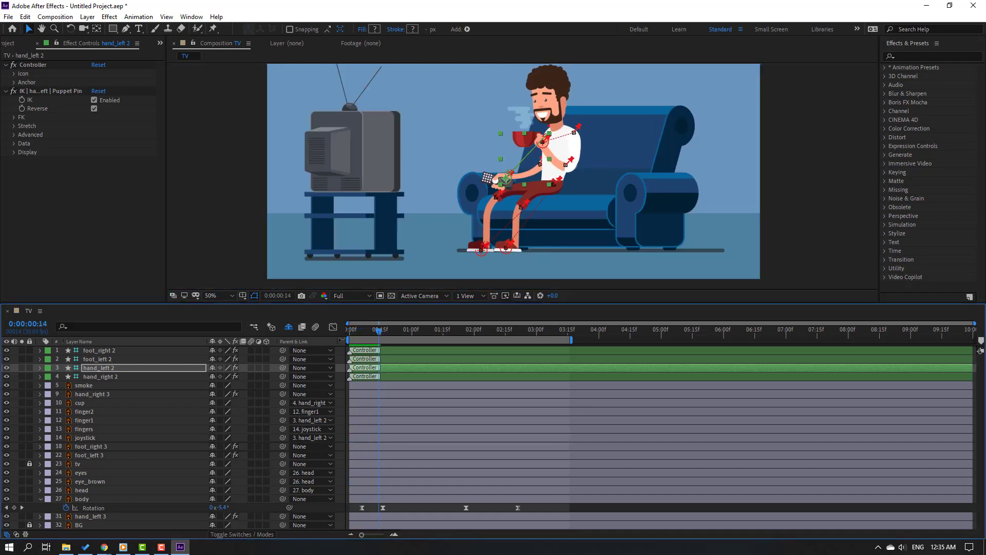
key("p")
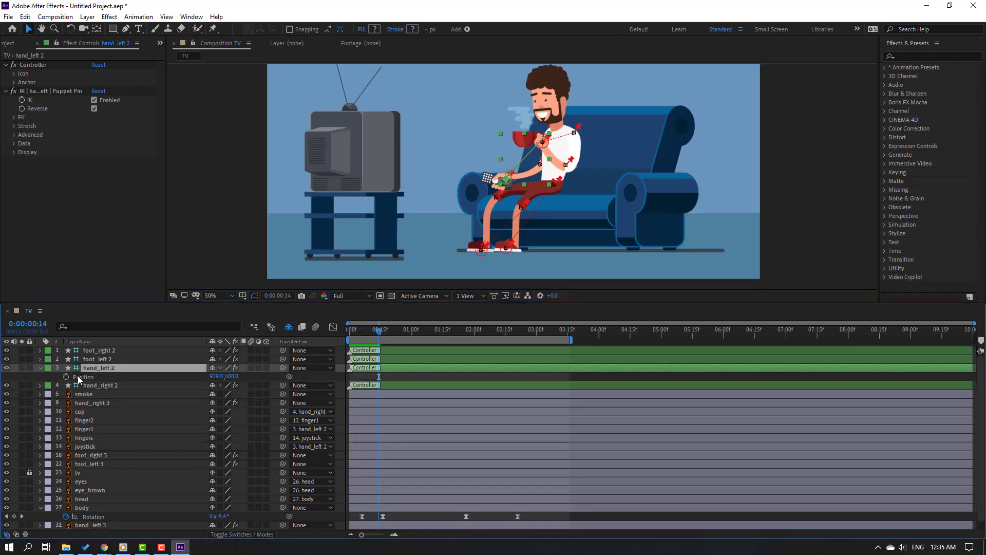
left_click(66, 378)
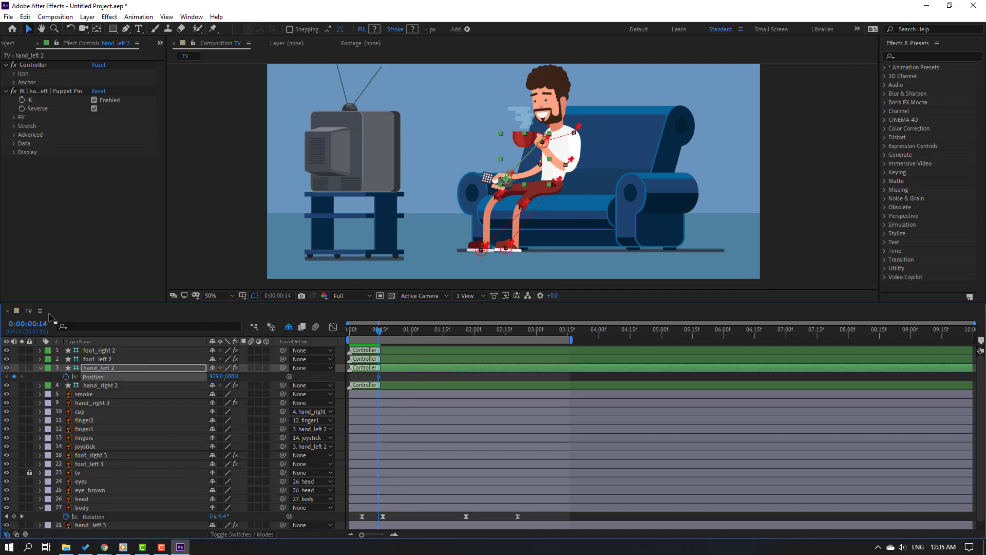
Advance 5 frames to 0:00:00:19 and raise the hand_left 2 controller toward the TV, to position 864, 588
left_click(37, 324)
type("+")
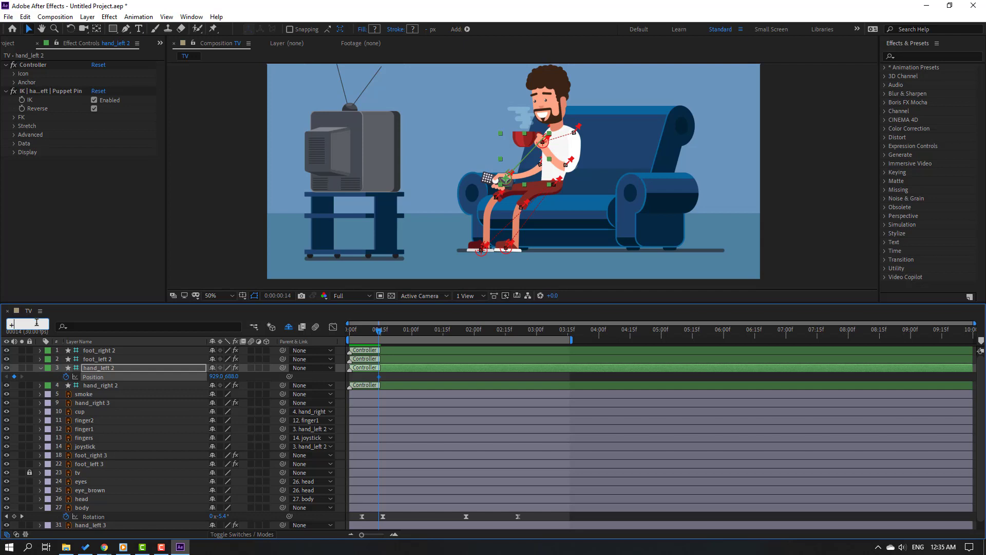
type("5")
key("Return")
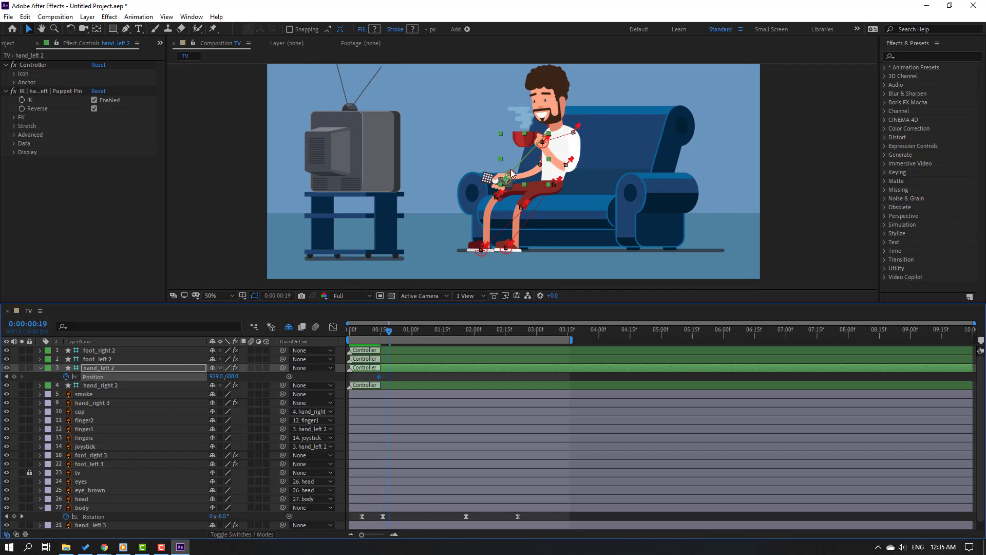
key("period")
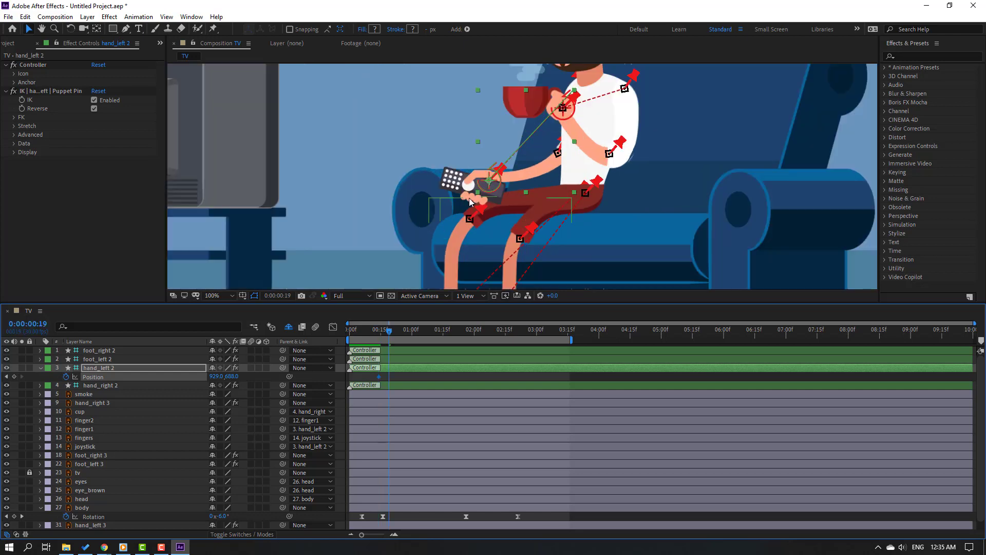
left_click_drag(491, 194, 456, 139)
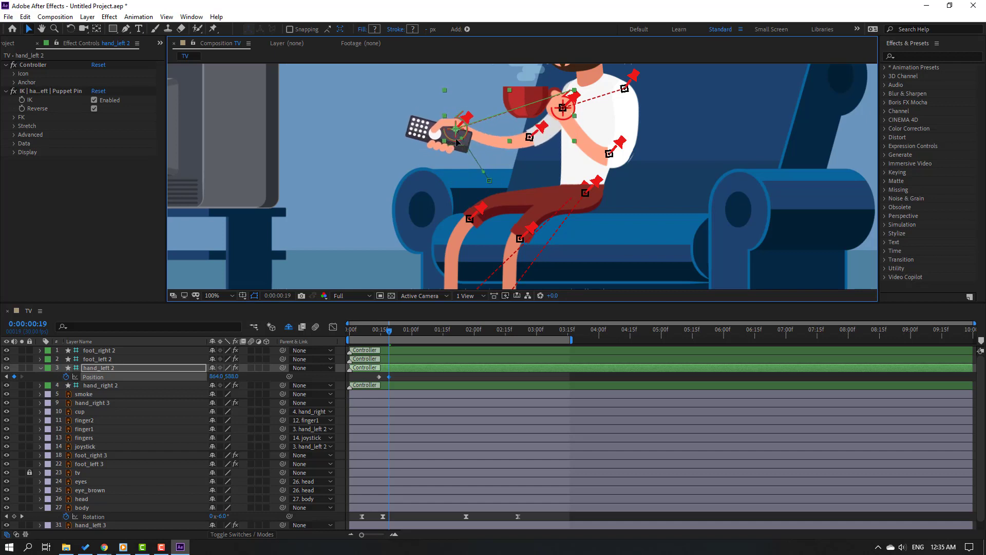
Apply Easy Ease to the hand_left 2 position keyframes, move the second to about 0:00:00:24, and preview the arm raise
right_click(389, 377)
mouse_move(447, 503)
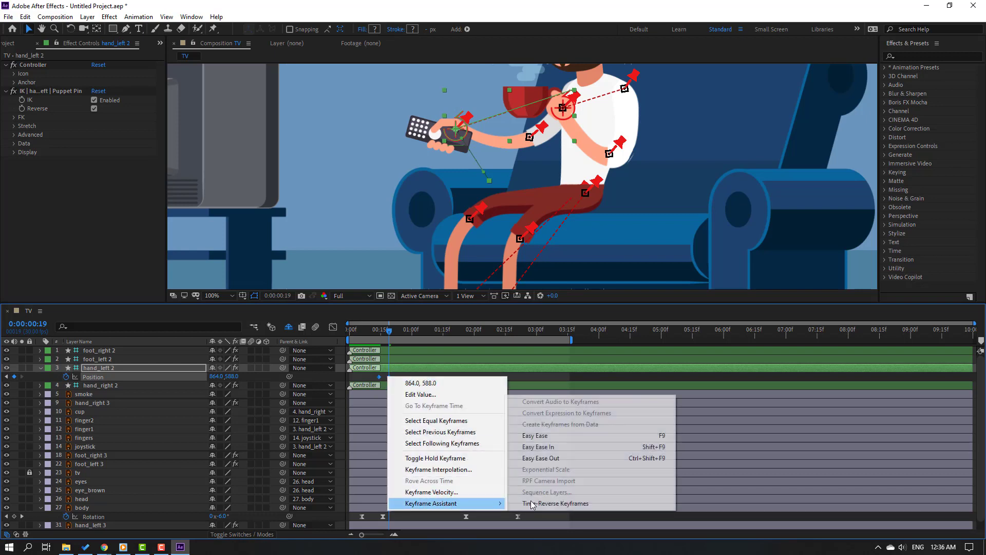
left_click(537, 436)
scroll(380, 239, "down", 2)
key("space")
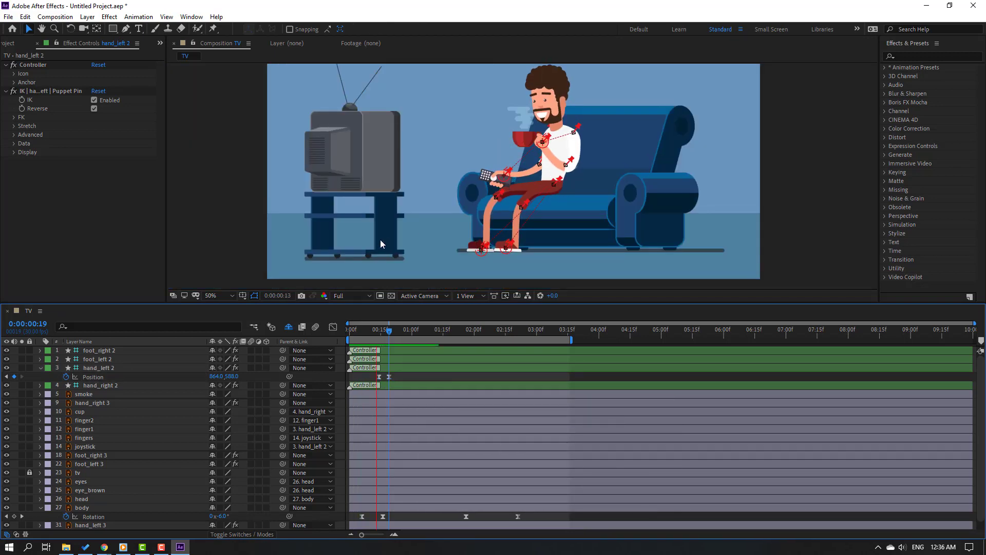
key("space")
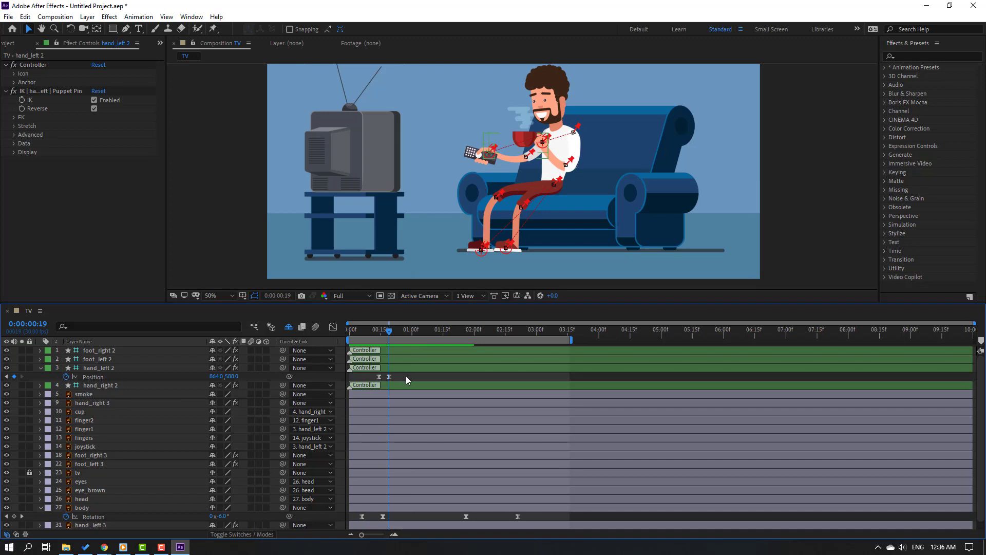
mouse_move(388, 376)
left_mouse_down()
mouse_move(409, 377)
mouse_move(399, 377)
left_mouse_up()
key("space")
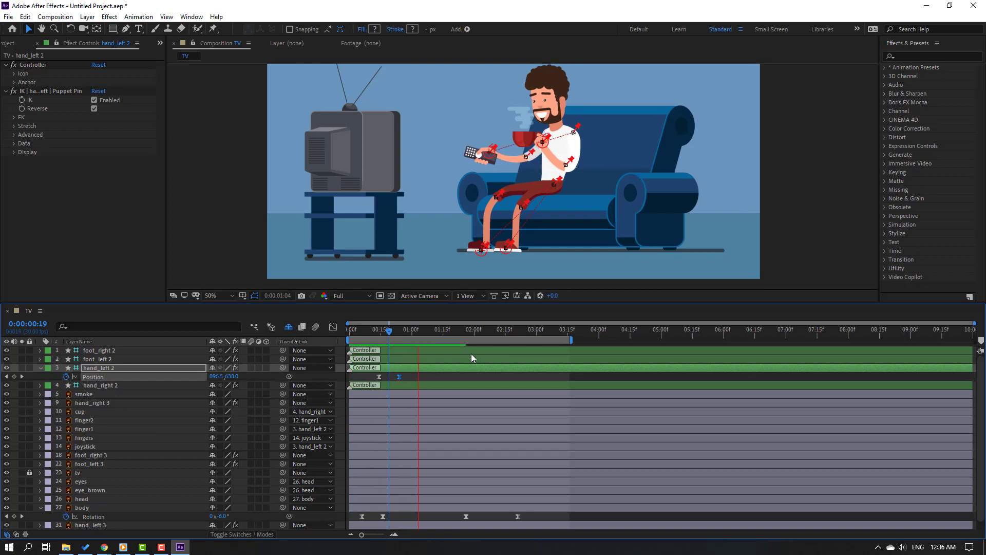
Hold the raised hand with a keyframe at about 0:00:00:27, and lower hand_left 2 to 863, 612 at 0:00:01:05
left_click(396, 331)
left_click_drag(401, 332, 406, 331)
scroll(432, 169, "up", 1)
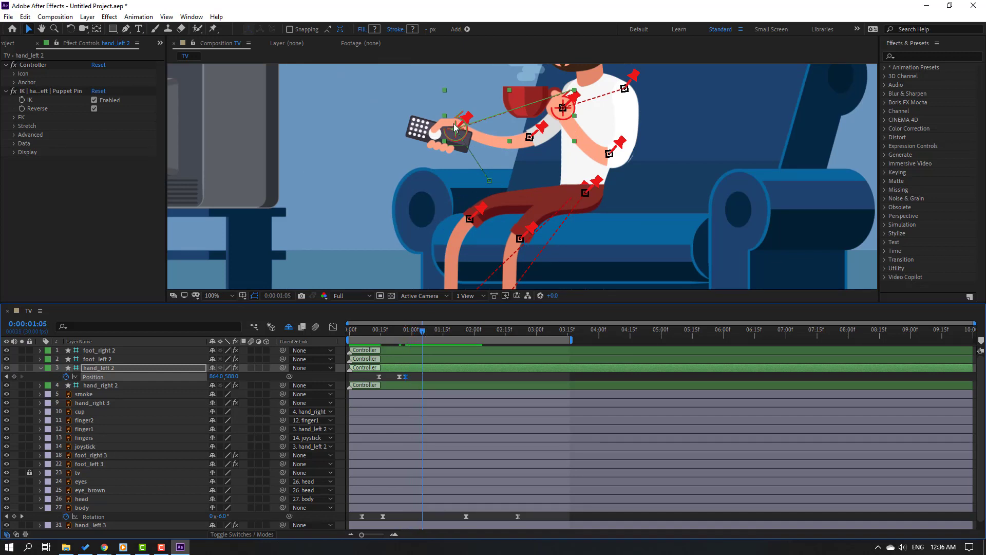
left_click_drag(450, 137, 449, 150)
Raise the hand_left 2 controller to position 864, 586 at 0:00:01:15 and preview the hand motion
left_click_drag(428, 333, 435, 336)
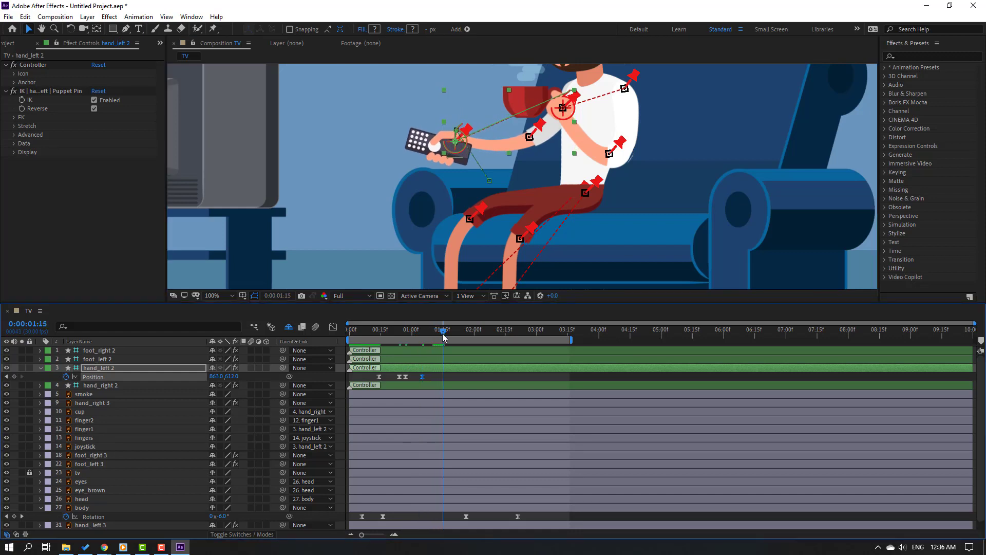
left_click_drag(449, 157, 450, 144)
key("space")
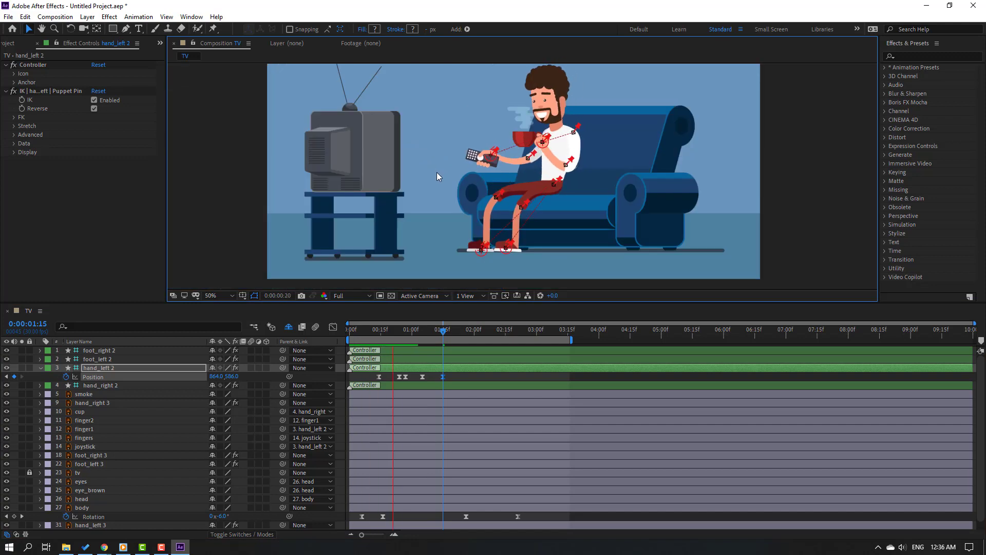
key("period")
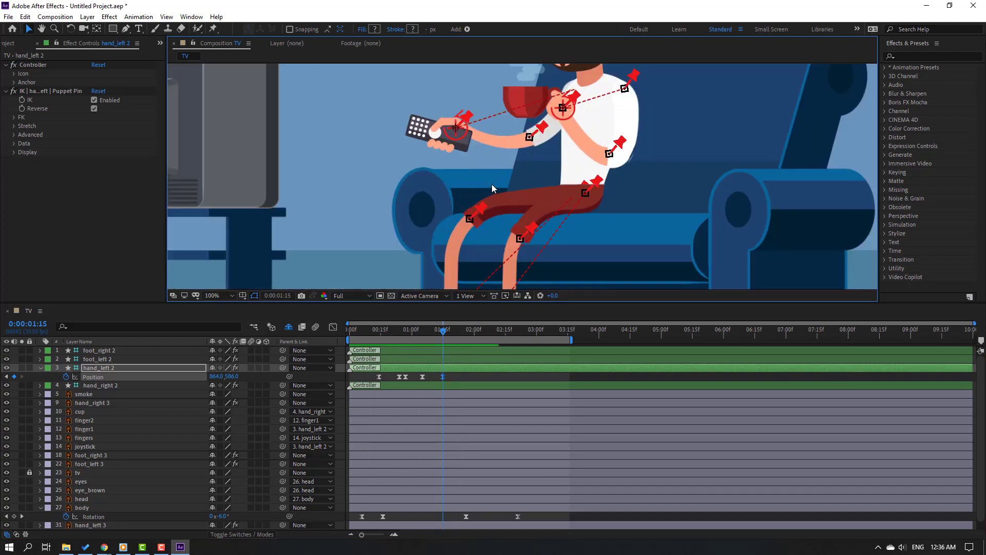
Reveal the rotation of the hand_left 2 controller and add a rotation keyframe at 0:00:00:27
key("space")
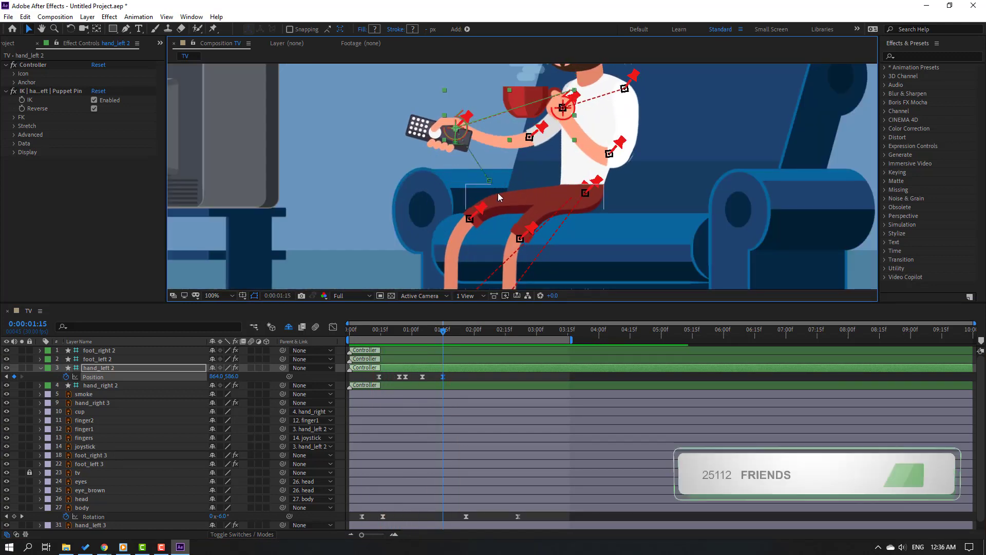
left_click_drag(431, 332, 422, 332)
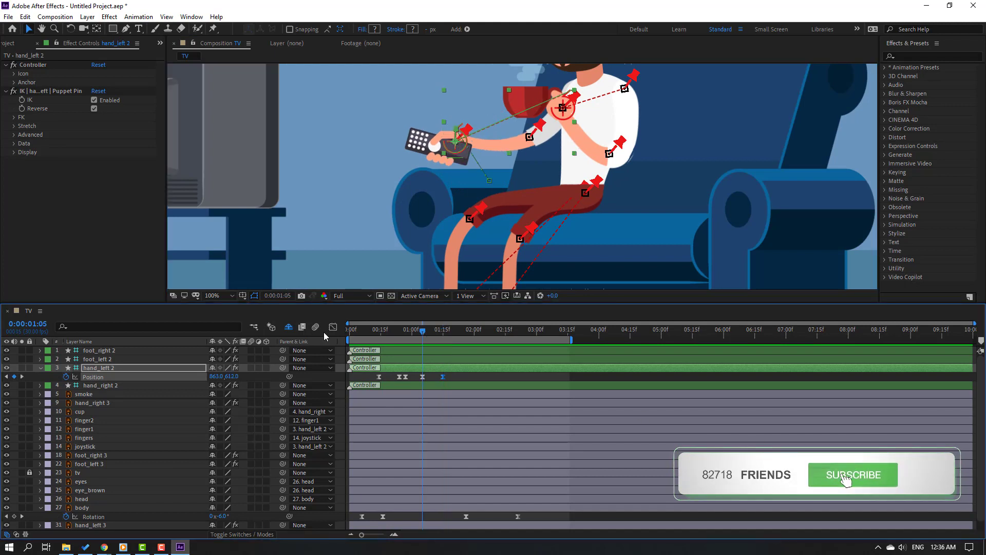
left_click(104, 369)
key("shift+r")
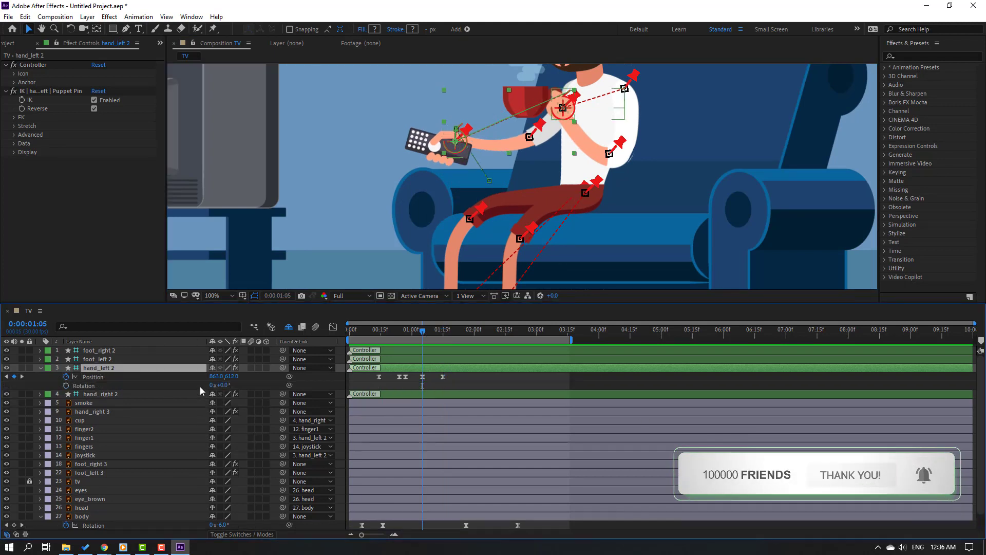
left_click(410, 335)
mouse_move(409, 335)
left_mouse_down()
mouse_move(377, 336)
mouse_move(405, 336)
left_mouse_up()
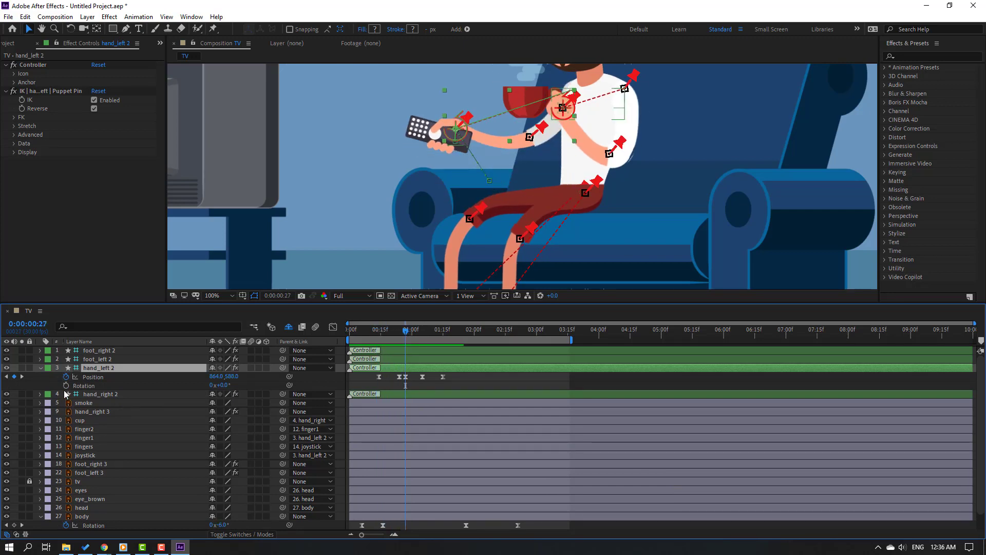
key("alt+shift+r")
Tilt the hand_left 2 controller to -19° at 0:00:01:05 and rotate it back to 0° at 0:00:01:15
left_click_drag(411, 335, 422, 335)
key("Page_Down")
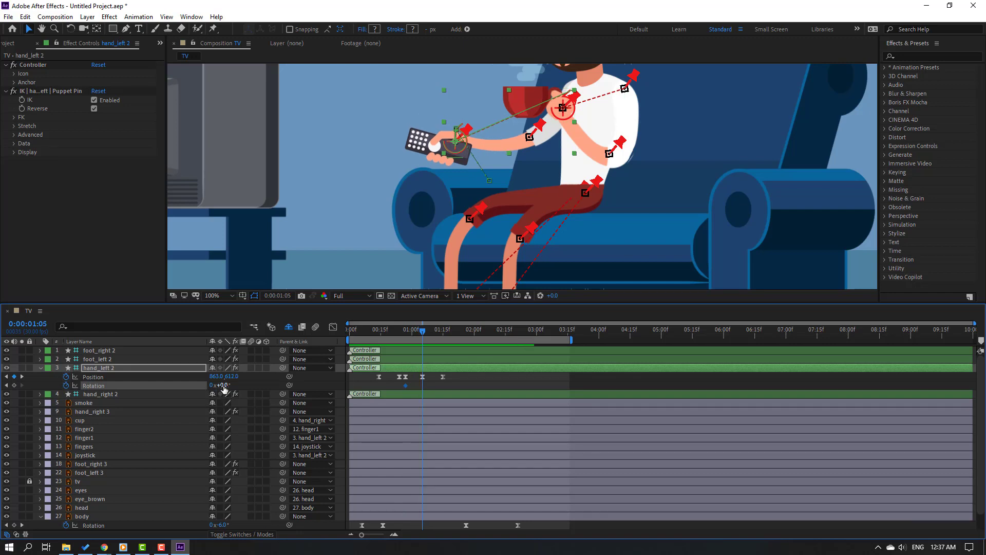
left_click_drag(224, 385, 214, 386)
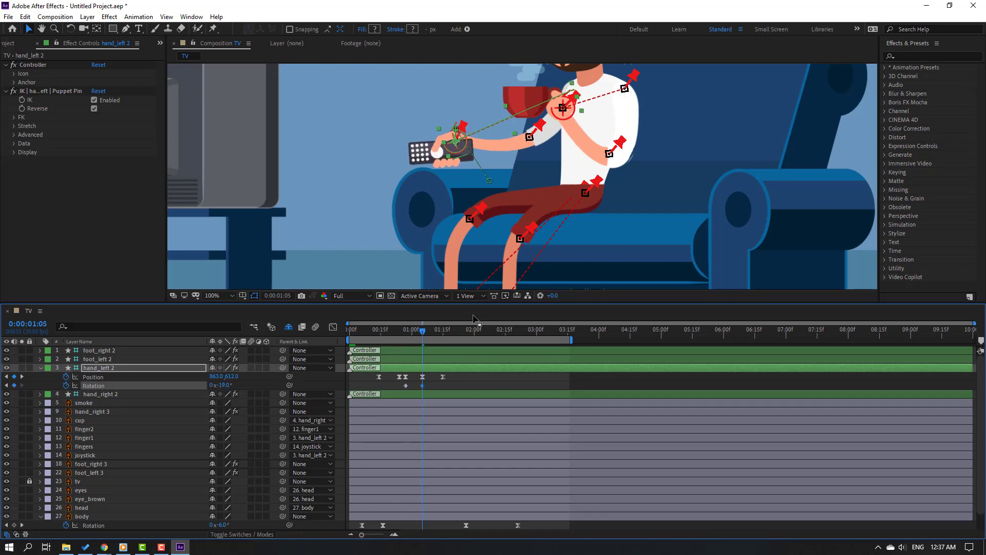
left_click_drag(430, 334, 443, 333)
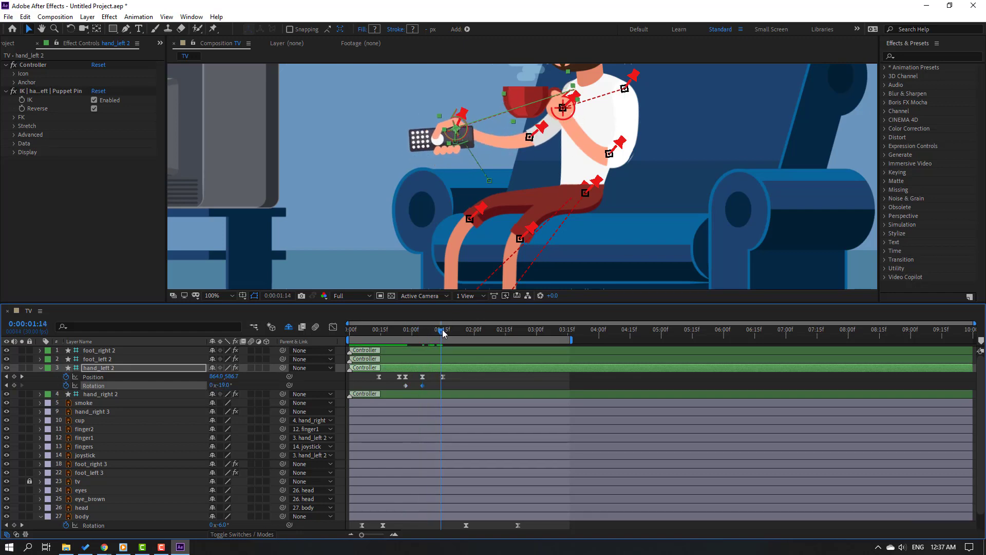
key("Page_Down")
left_click(224, 385)
type("0")
key("Return")
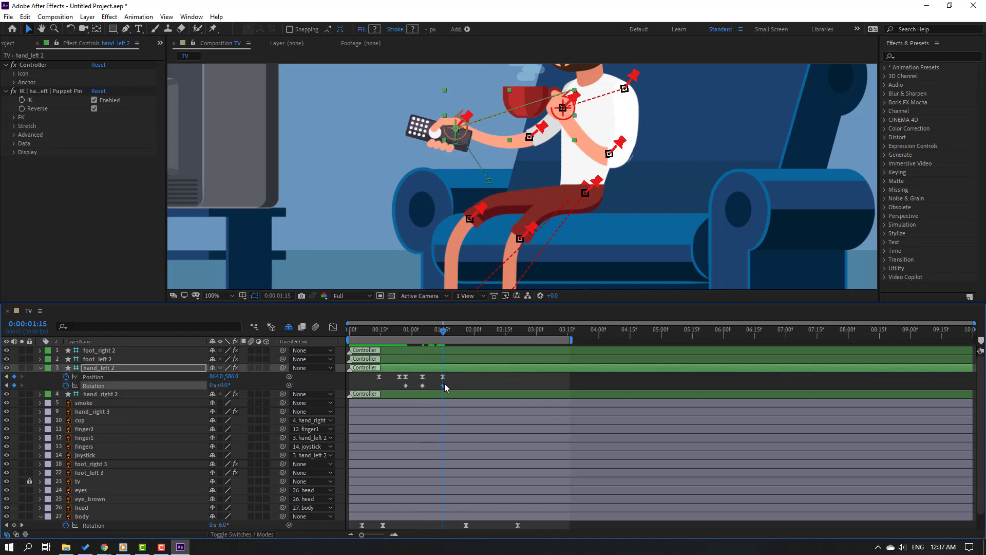
Apply Easy Ease to the three hand_left 2 rotation keyframes and preview the motion in the whole scene
left_click_drag(445, 383, 407, 387)
right_click(407, 387)
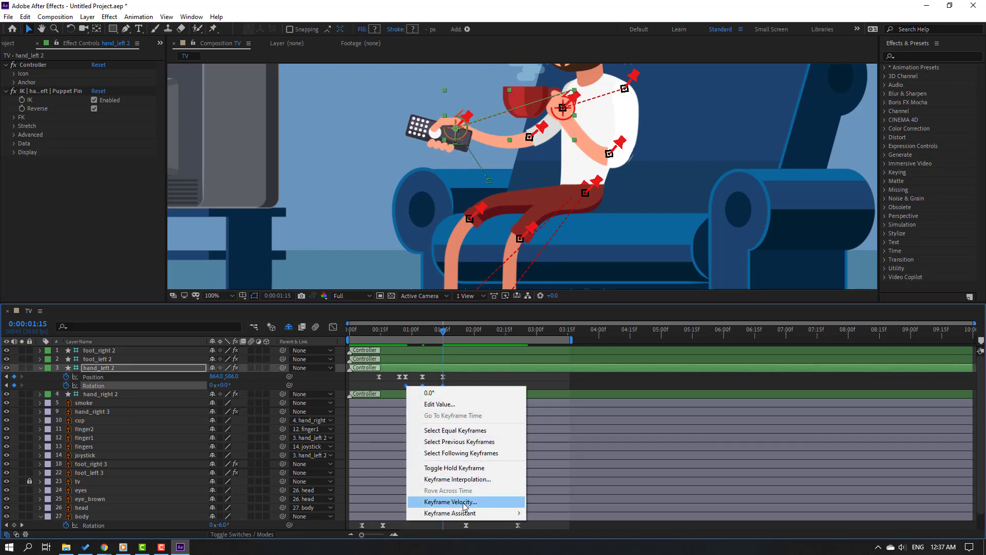
mouse_move(450, 513)
left_click(545, 445)
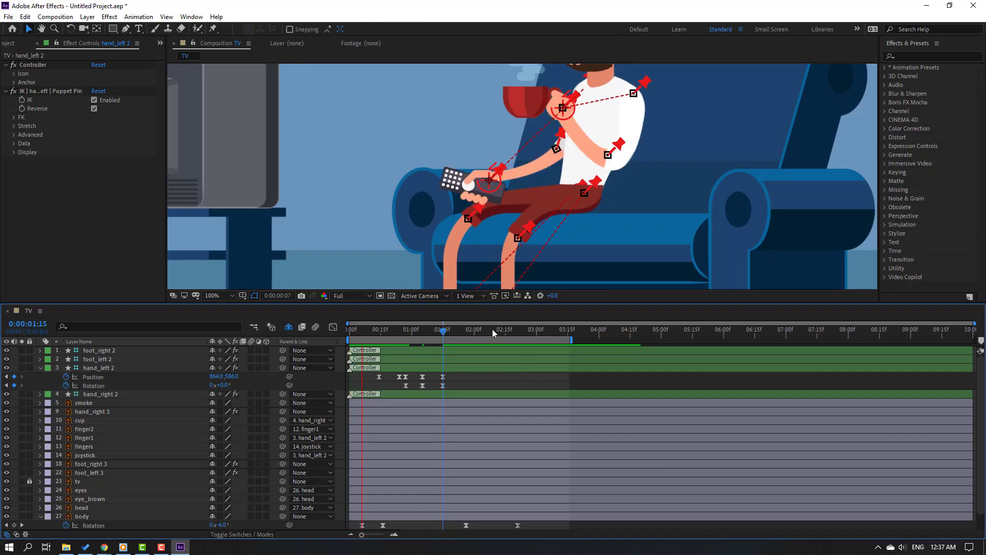
scroll(309, 199, "down", 2)
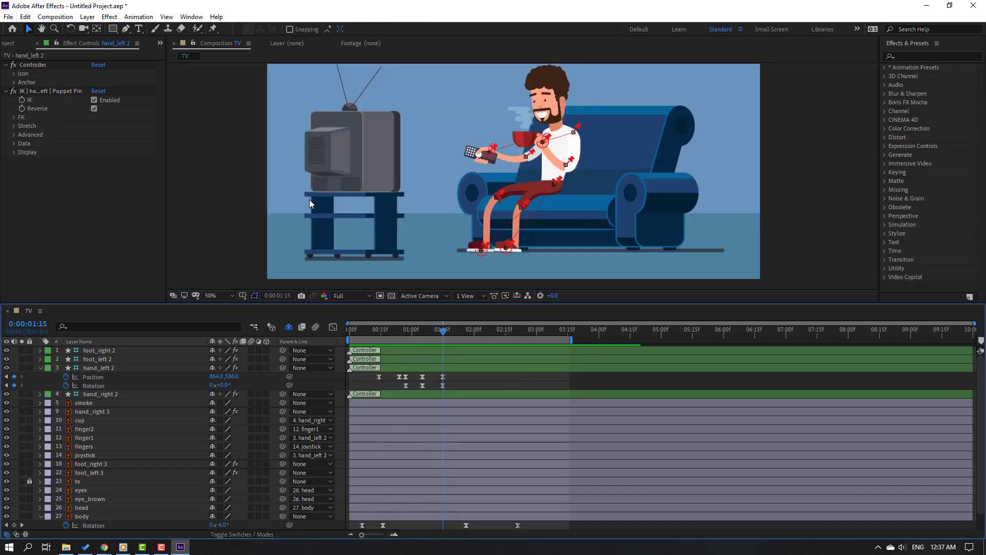
scroll(295, 202, "down", 2)
key("space")
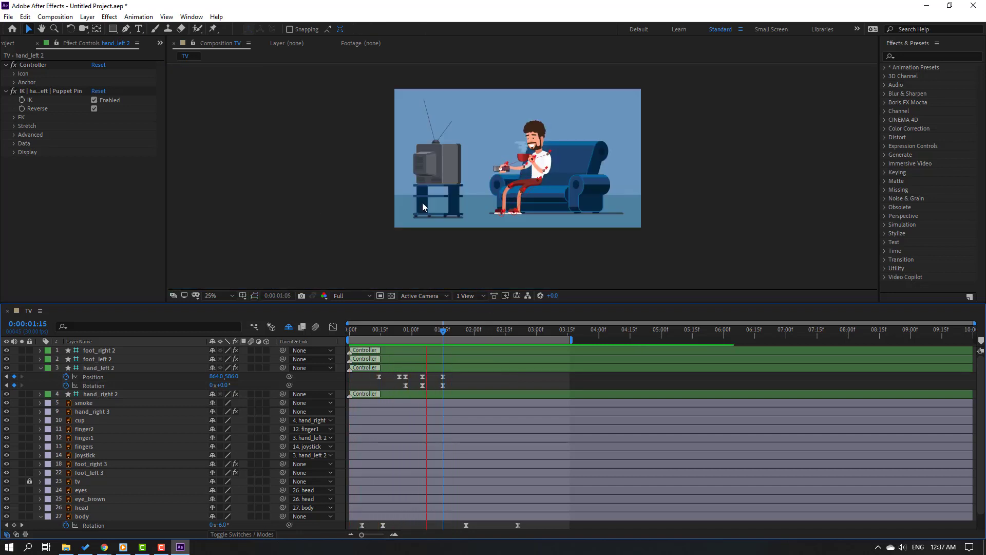
Add rotation keyframes to the finger1 and finger2 layers at 0:00:00:27
scroll(427, 204, "up", 2)
left_click_drag(401, 331, 406, 331)
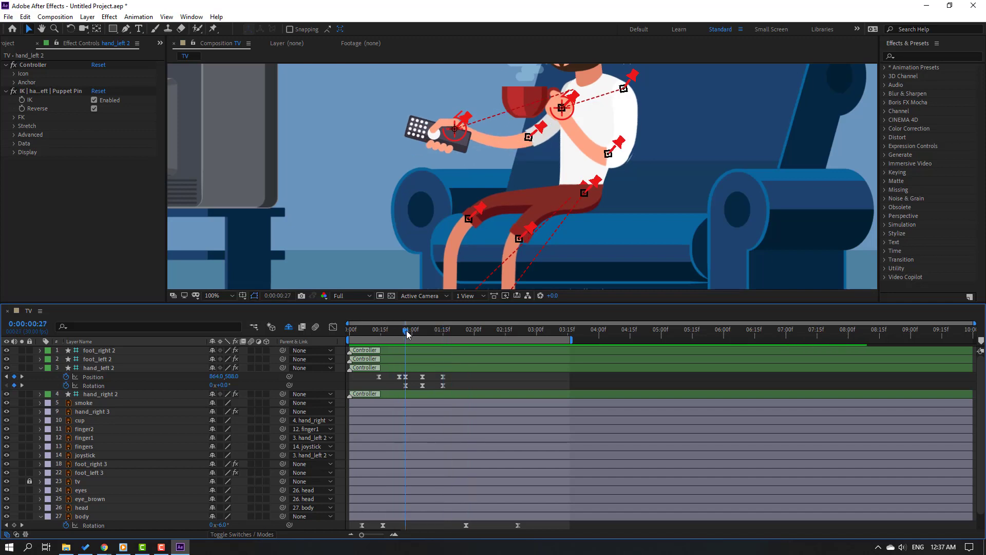
left_click(98, 379)
left_click(90, 439)
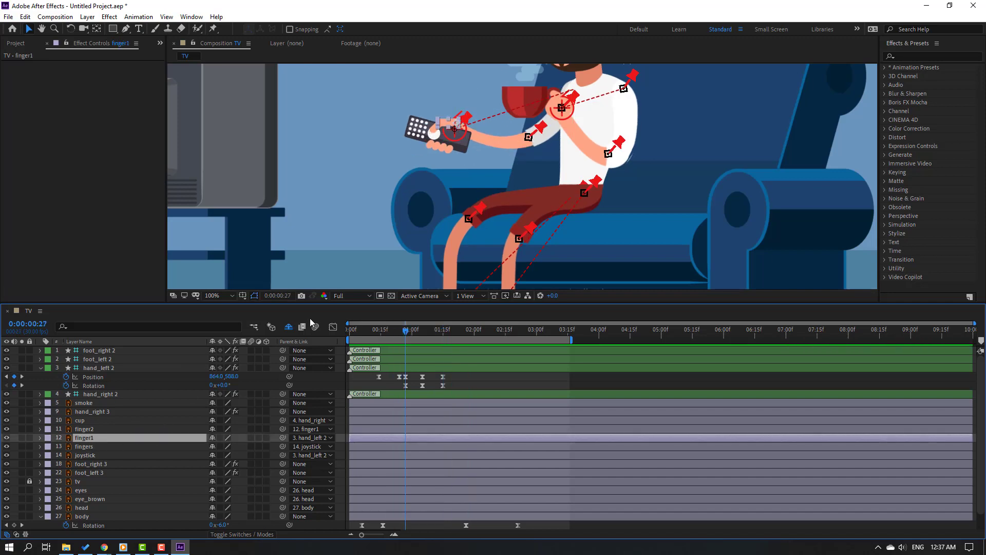
scroll(301, 92, "up", 2)
left_click_drag(304, 95, 495, 230)
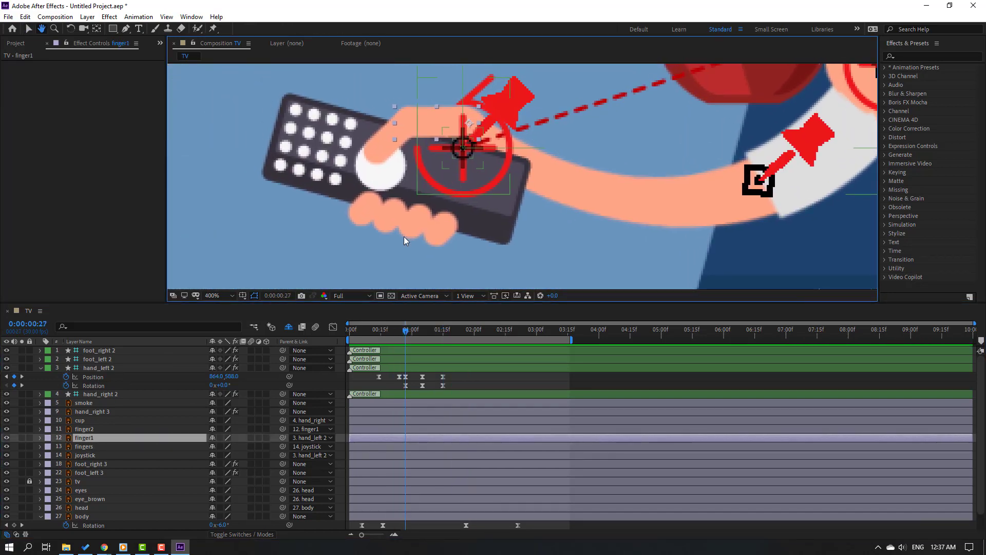
key("r")
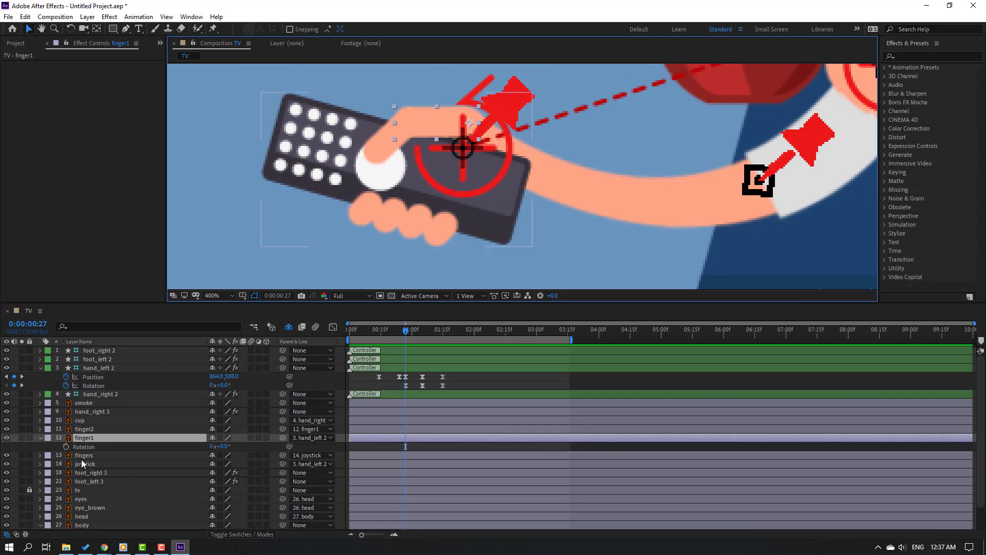
left_click(66, 447)
left_click(87, 429)
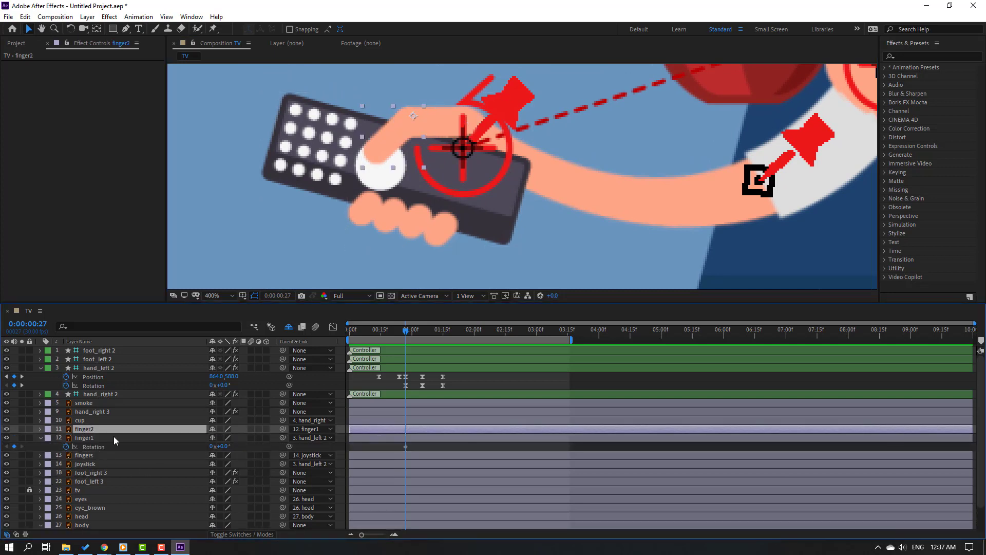
key("r")
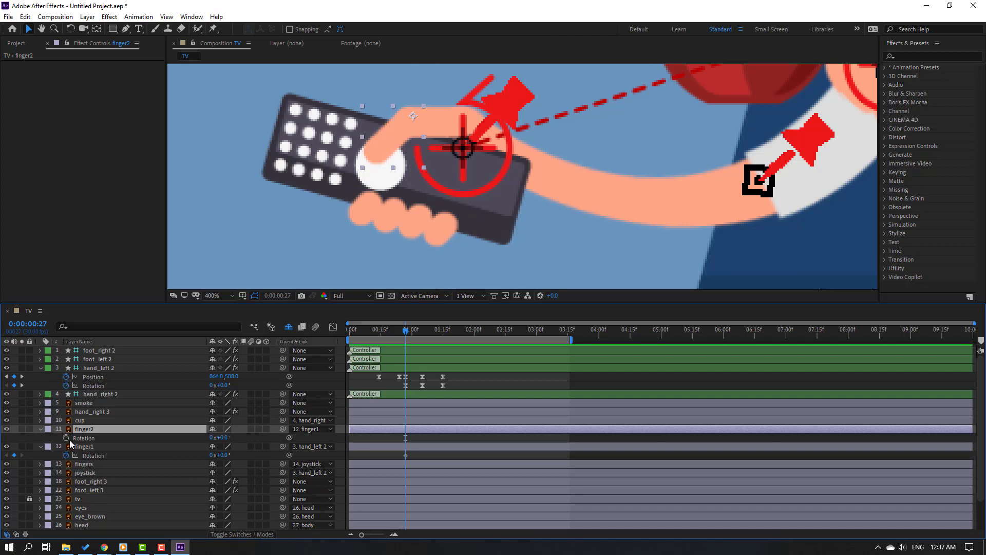
left_click(66, 438)
Rotate finger1 to 21° and finger2 to 20° at 0:00:01:05, and to -1° and -10° at 0:00:01:15
left_click_drag(411, 333, 423, 333)
left_click_drag(222, 455, 234, 437)
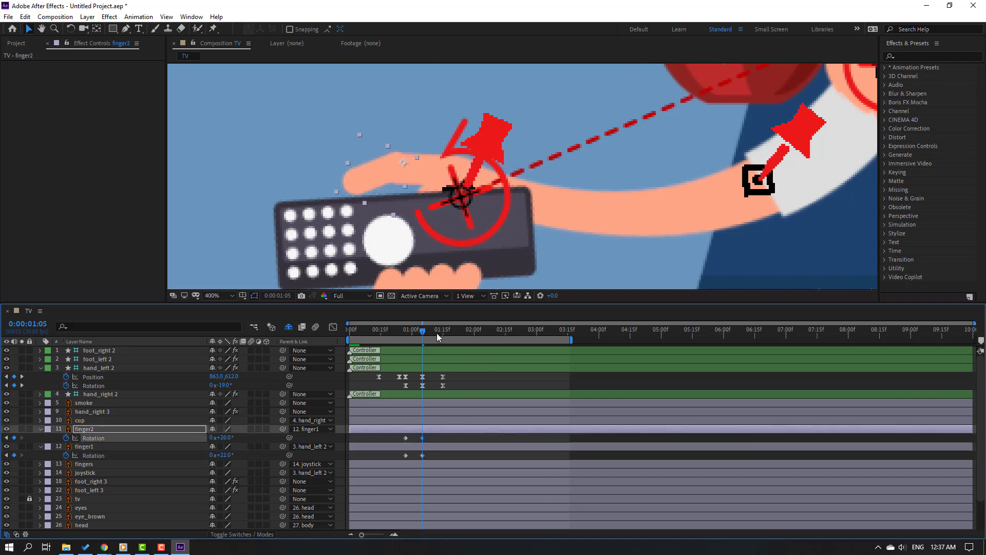
left_click_drag(437, 333, 443, 333)
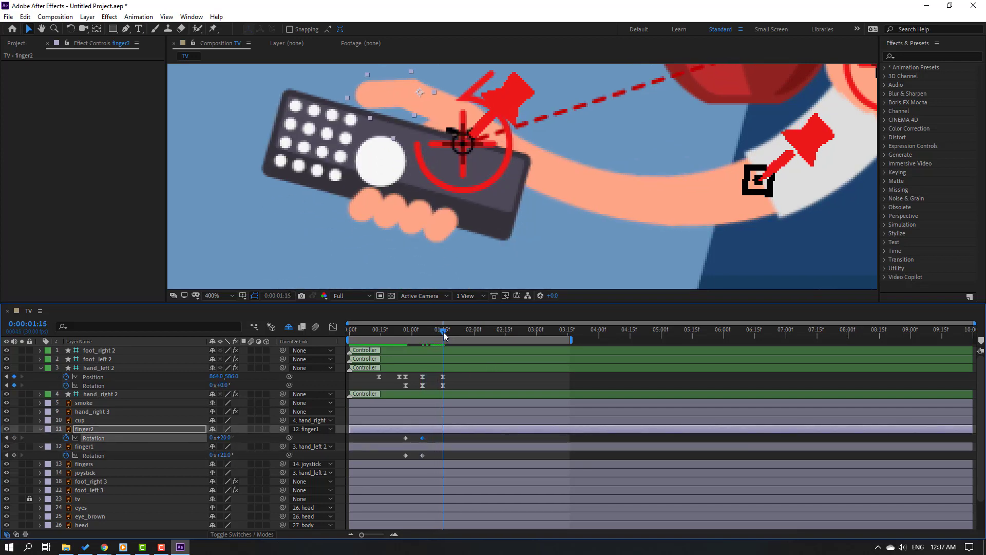
left_click_drag(226, 456, 214, 437)
left_click(224, 445)
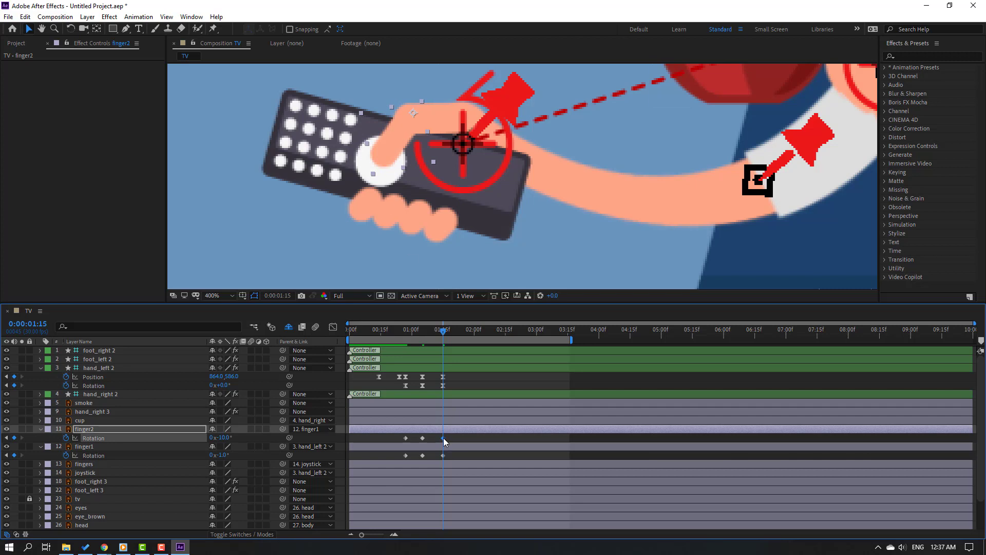
Apply Easy Ease to all rotation keyframes of finger1 and finger2
left_click_drag(401, 450, 405, 456)
right_click(405, 456)
mouse_move(488, 447)
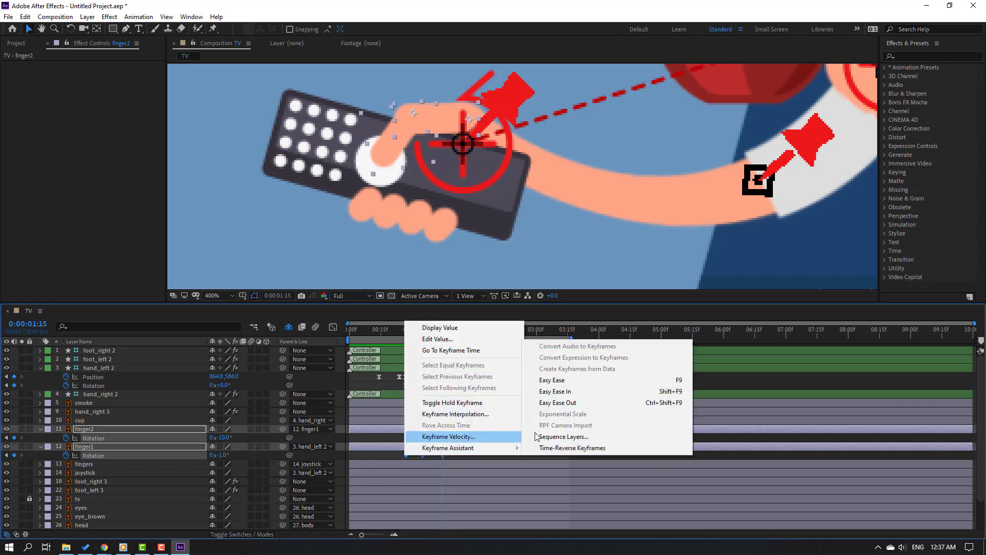
left_click(550, 380)
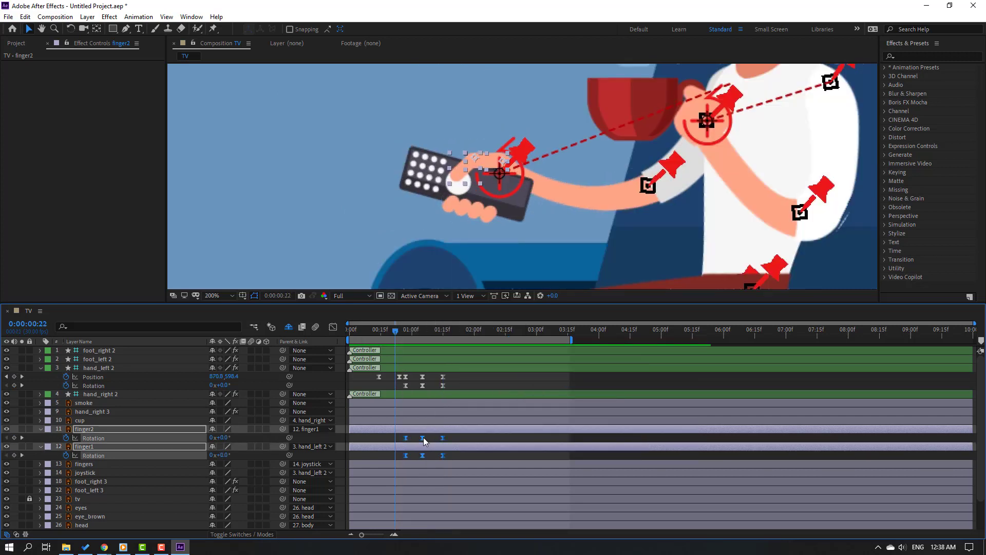
Shift the finger1 and finger2 rotation keyframes earlier to start at about 0:00:00:17, previewing the timing
left_click_drag(425, 440, 410, 438)
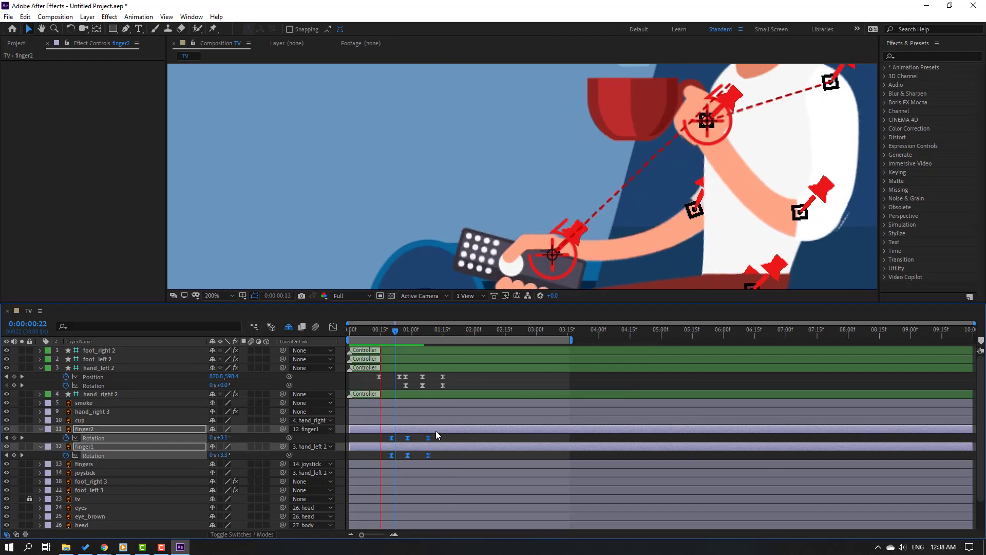
key("space")
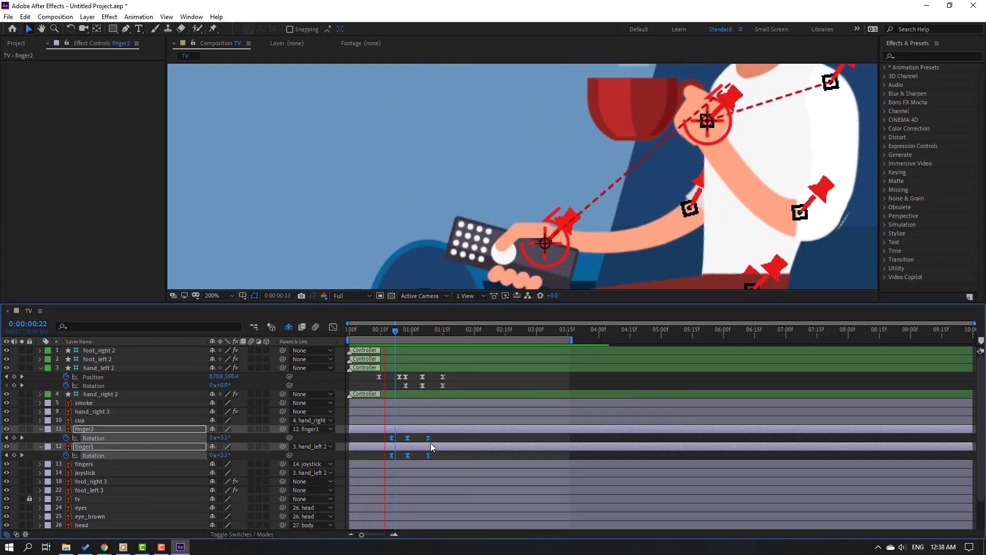
key("space")
left_click_drag(407, 438, 397, 439)
key("space")
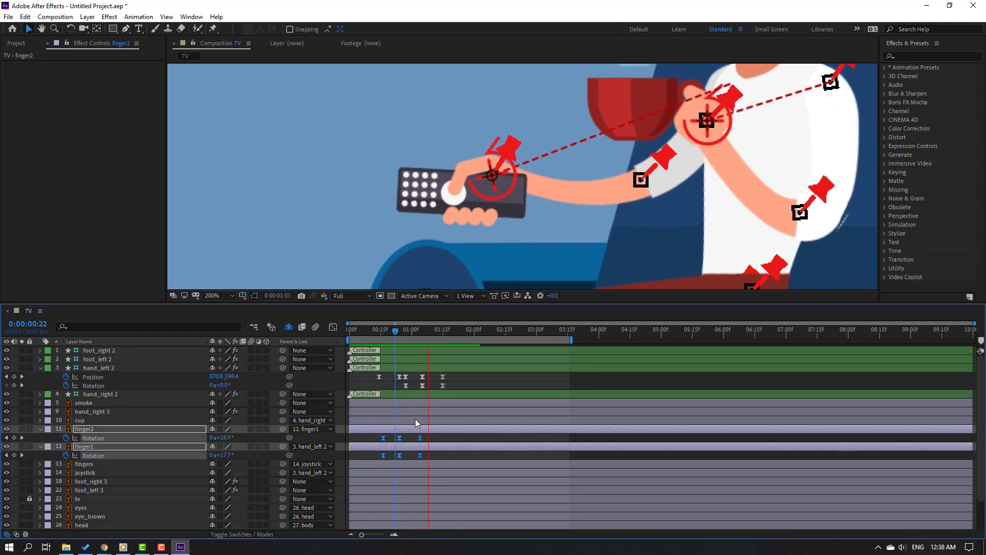
Lift the thumb again at 0:00:01:12 with finger2 at 15° and finger1 at 11°, and preview the animation
left_click(419, 331)
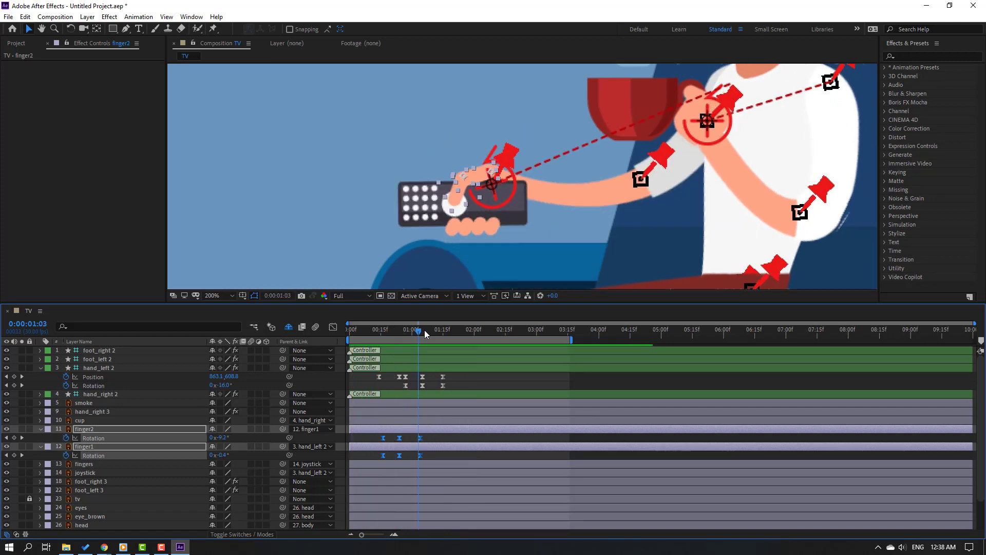
left_click_drag(425, 334, 437, 334)
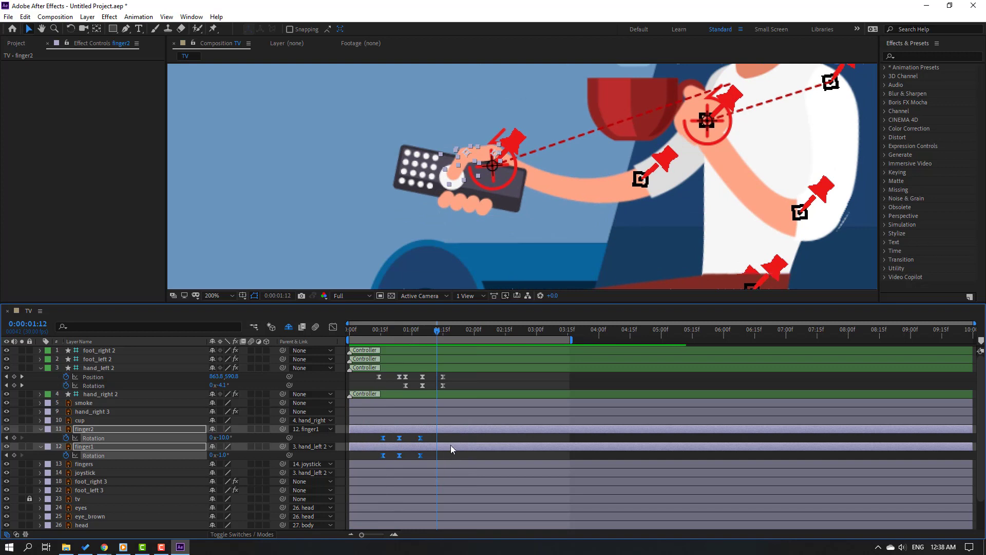
key("F2")
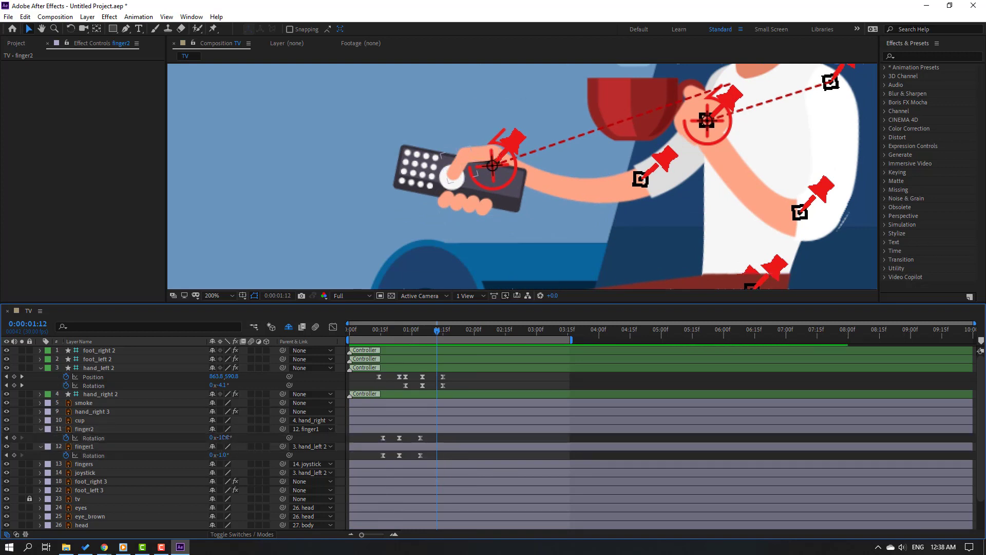
mouse_move(227, 437)
left_mouse_down()
mouse_move(242, 437)
mouse_move(225, 455)
left_mouse_up()
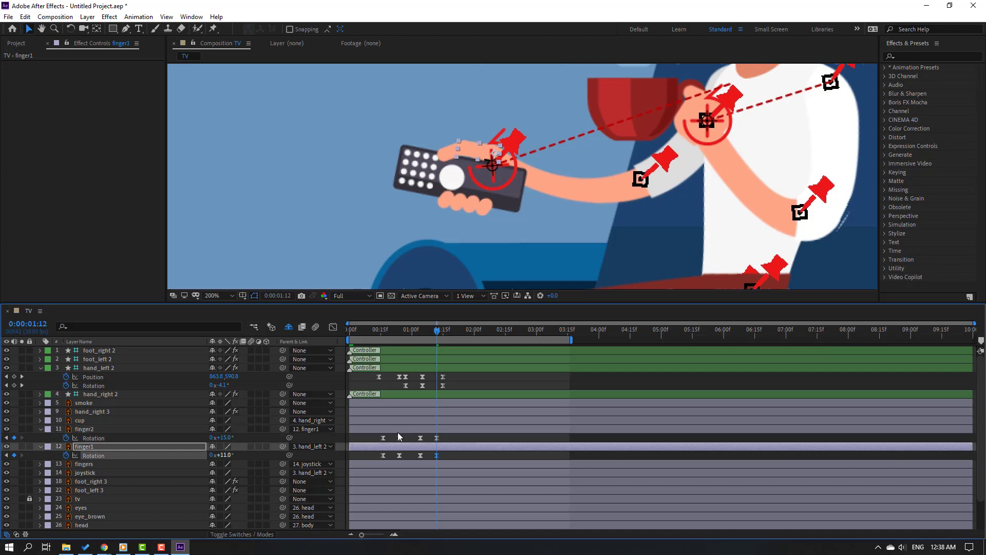
left_click(461, 436)
key("space")
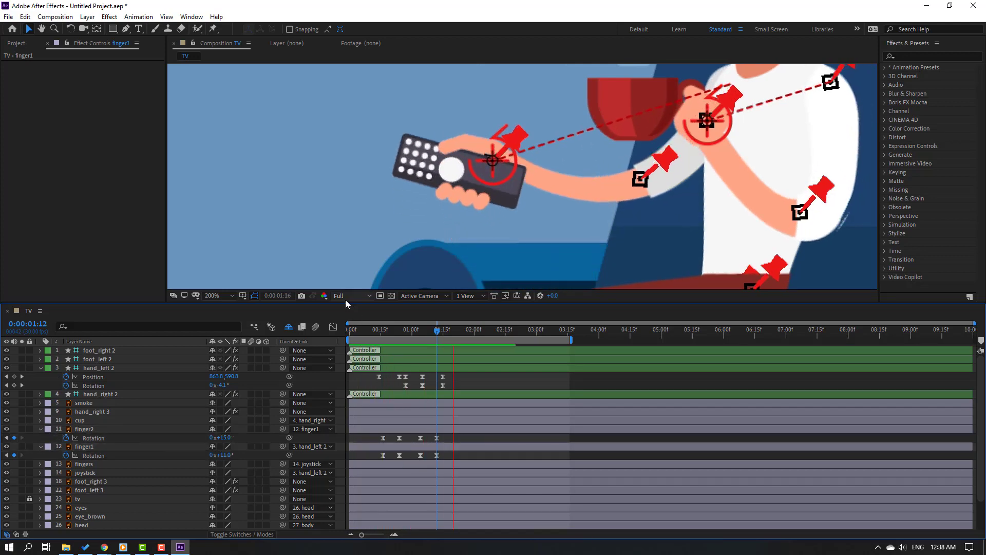
scroll(398, 220, "down", 3)
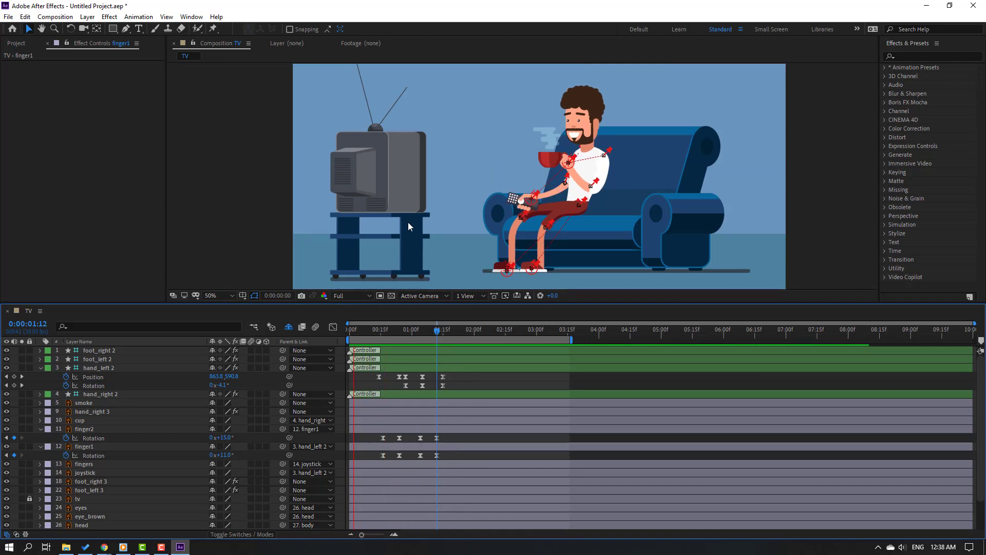
scroll(524, 177, "up", 2)
key("space")
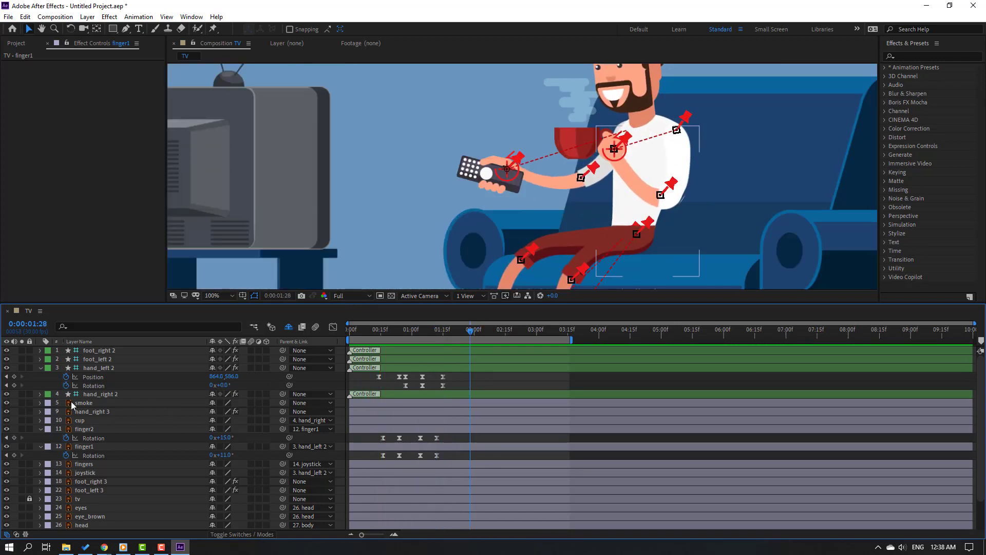
Hold hand_left 2's position with a keyframe at 0:00:01:28 and paste its starting position keyframe at 0:00:02:16
left_click(14, 377)
scroll(502, 378, "down", 2)
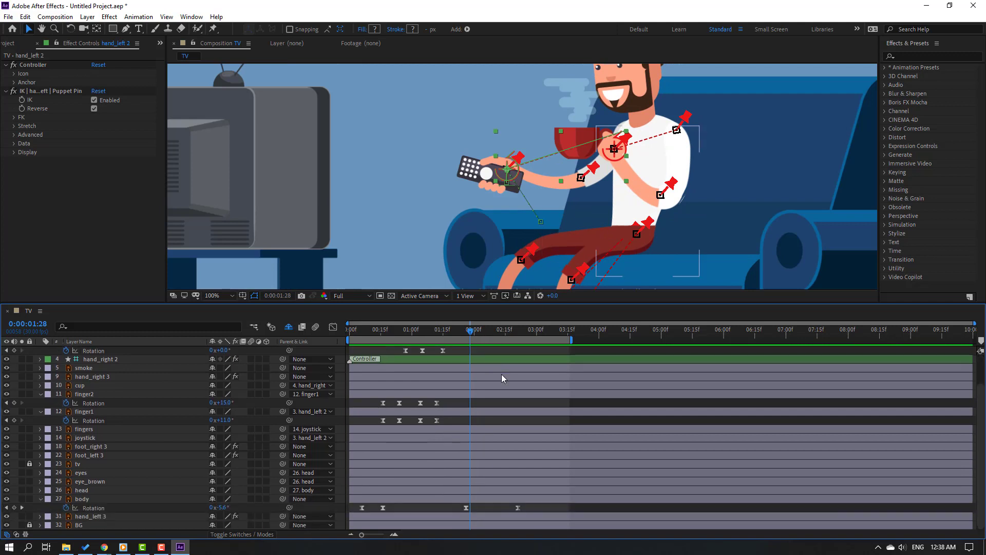
scroll(482, 376, "up", 2)
left_click_drag(494, 334, 507, 334)
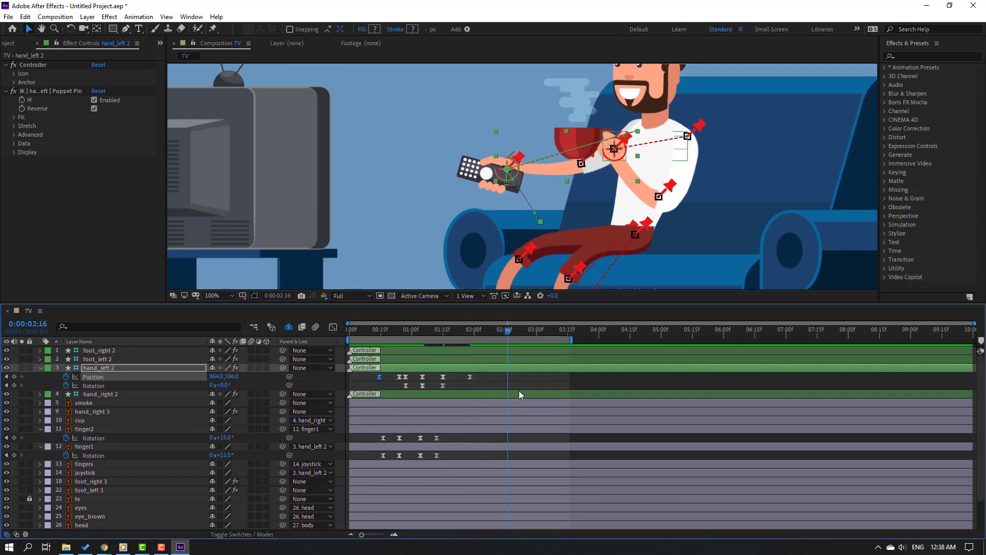
key("ctrl+v")
Add a hand_left 2 rotation keyframe at about 0:00:01:28 and rotate the hand to -39° just after 0:00:02:16
left_click_drag(491, 331, 510, 337)
left_click(14, 385)
left_click_drag(224, 386, 203, 386)
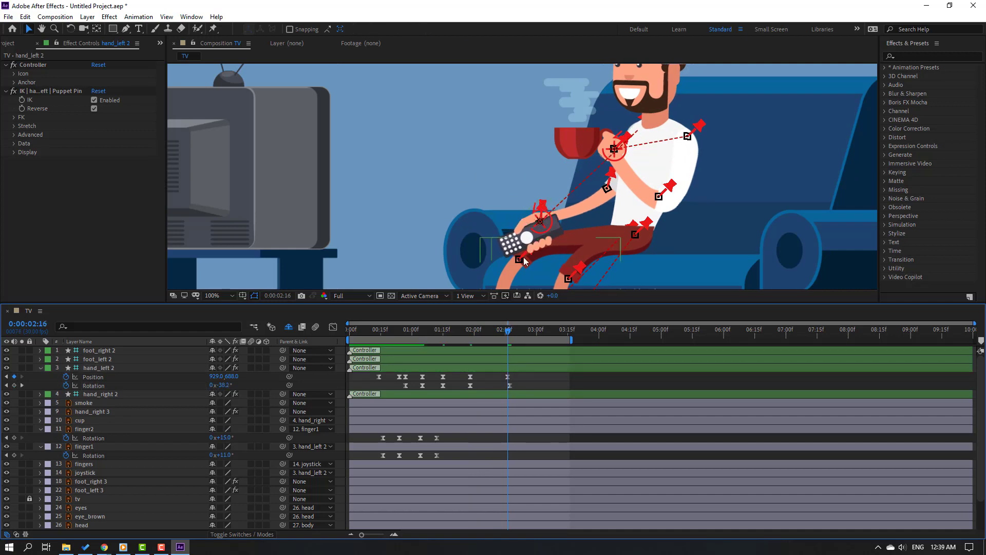
Reposition the remote hand to 962, 692 at 0:00:02:16 so it rests closer to the body, and preview the animation
left_click_drag(538, 234, 555, 236)
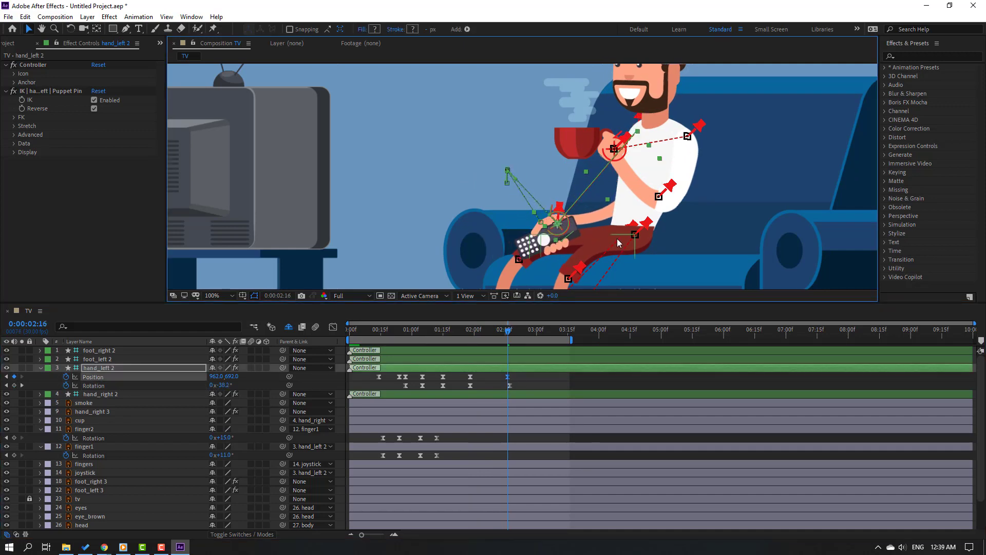
scroll(618, 238, "down", 1)
key("space")
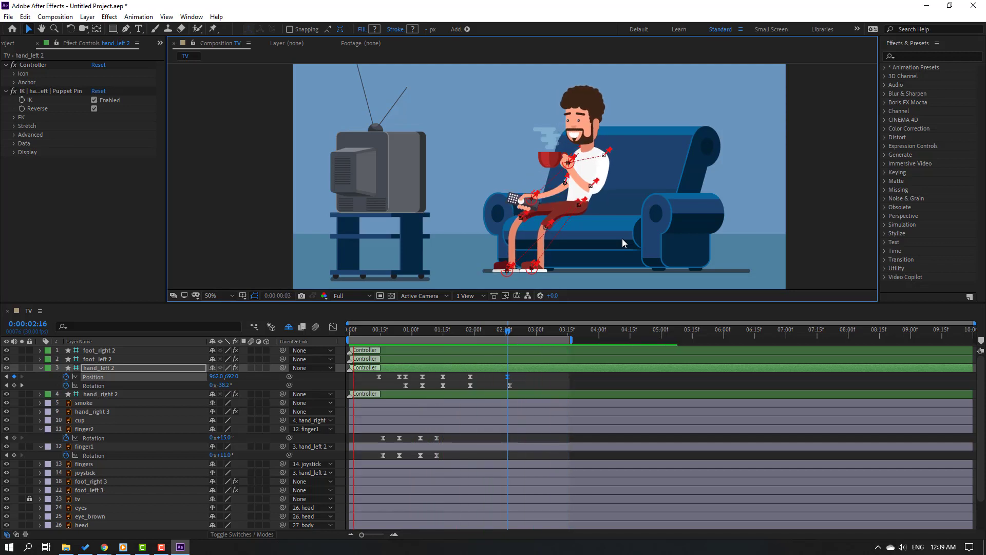
key("space")
scroll(626, 215, "up", 2)
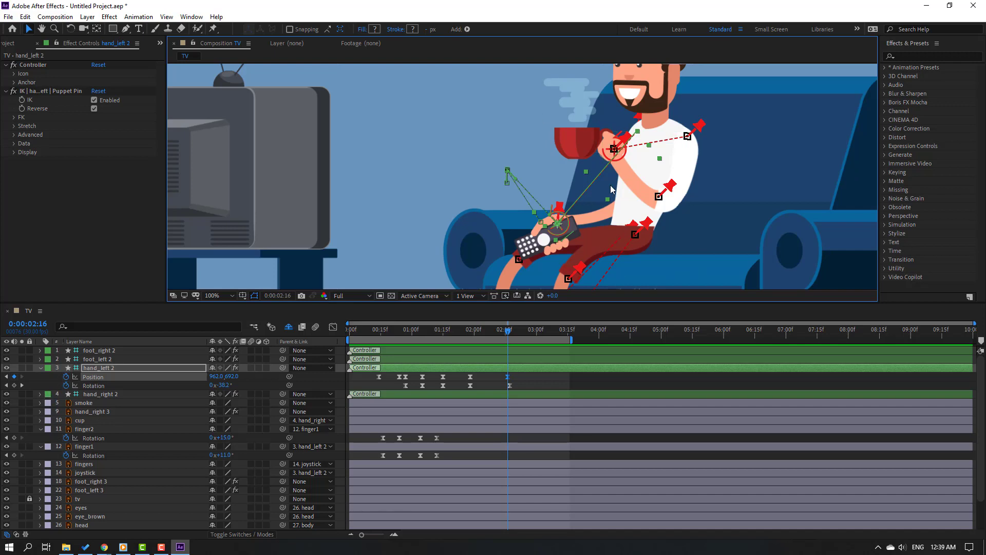
Keyframe hand_right 2's position at 0:00:00:03 and lower the cup hand to 1072, 578 at 0:00:00:17
left_click(103, 394)
left_click_drag(383, 334, 356, 337)
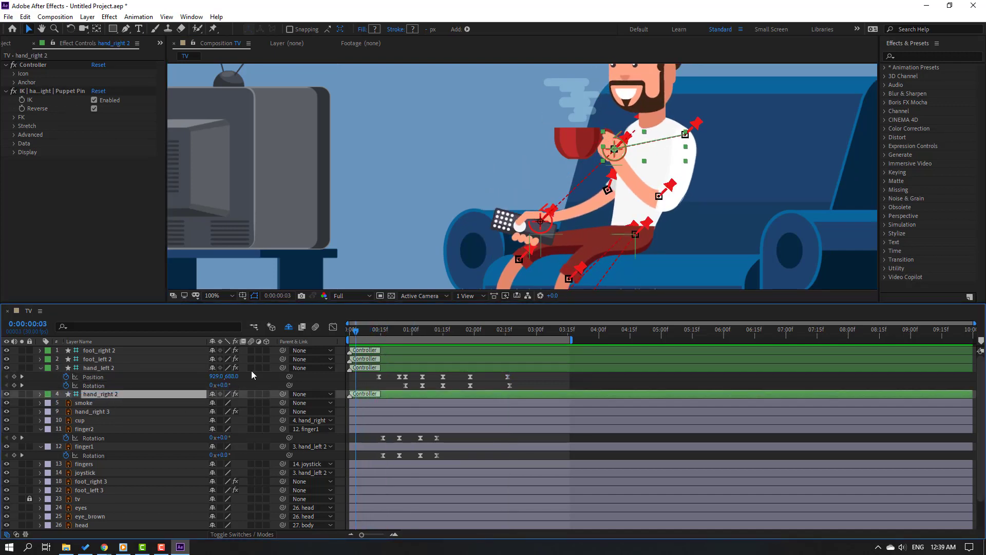
key("p")
key("alt+shift+p")
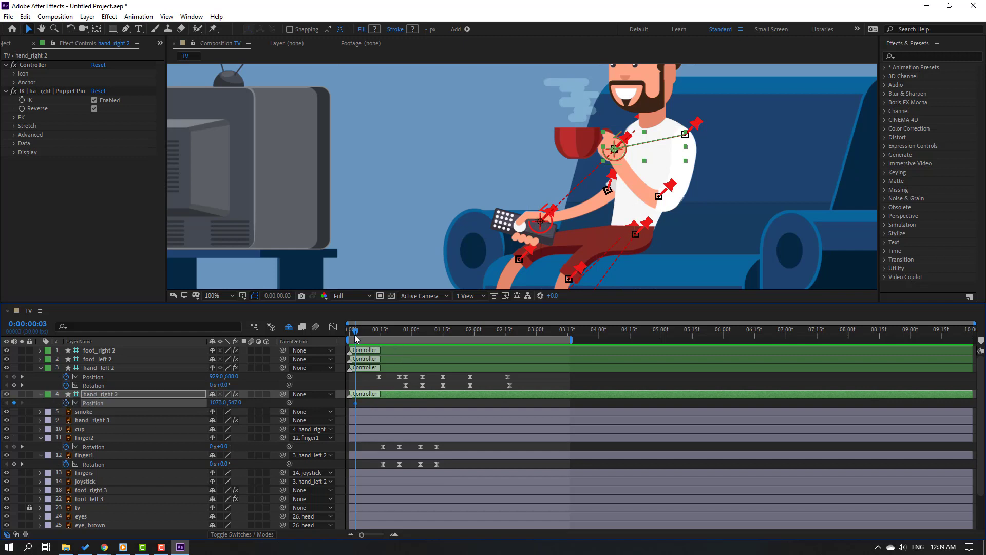
key("space")
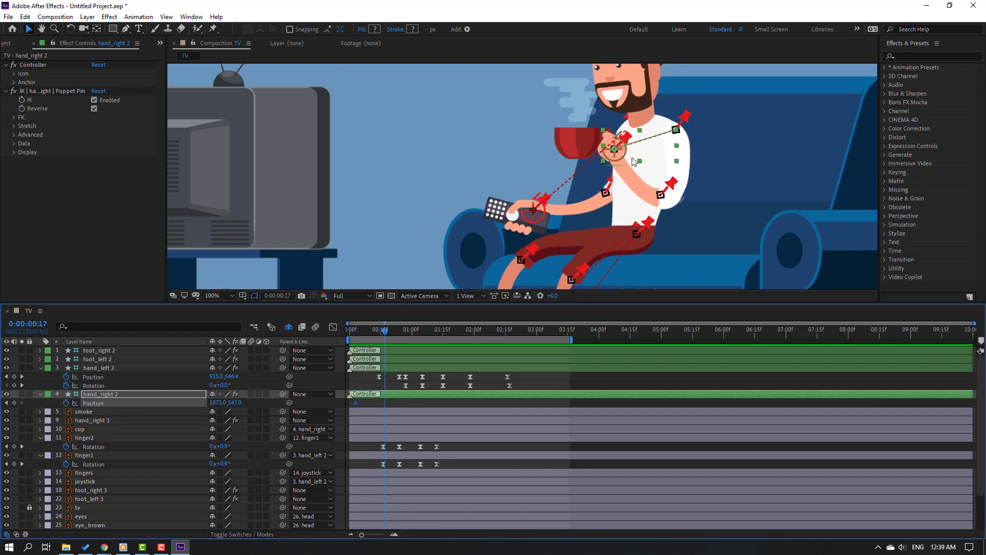
left_click_drag(626, 153, 608, 179)
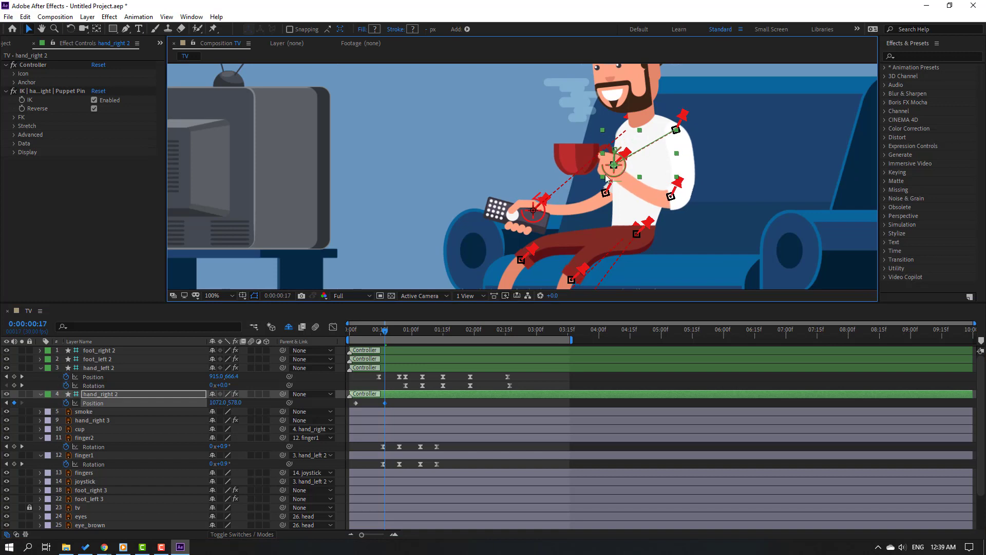
Apply Easy Ease to both position keyframes of hand_right 2
left_click_drag(393, 405, 352, 407)
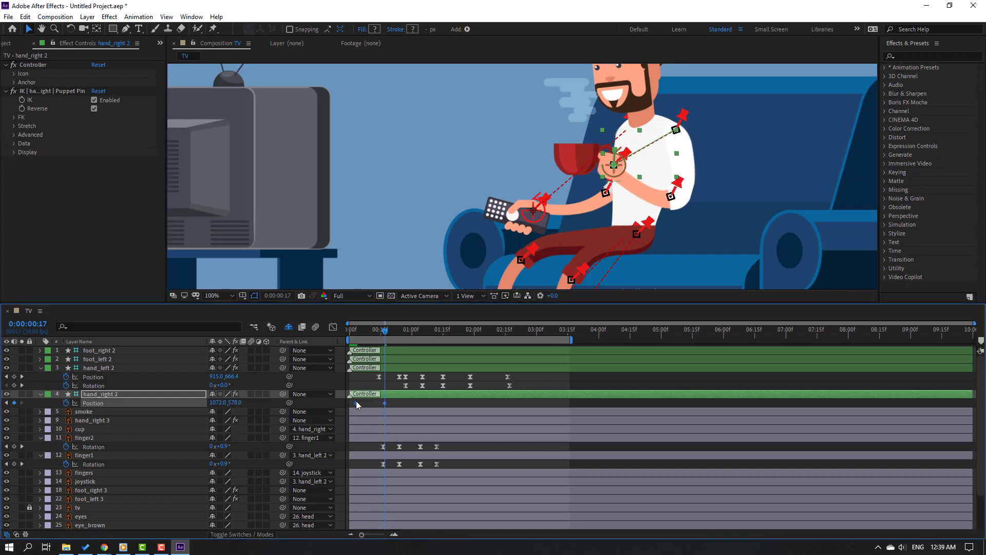
right_click(358, 404)
mouse_move(406, 529)
left_click(506, 460)
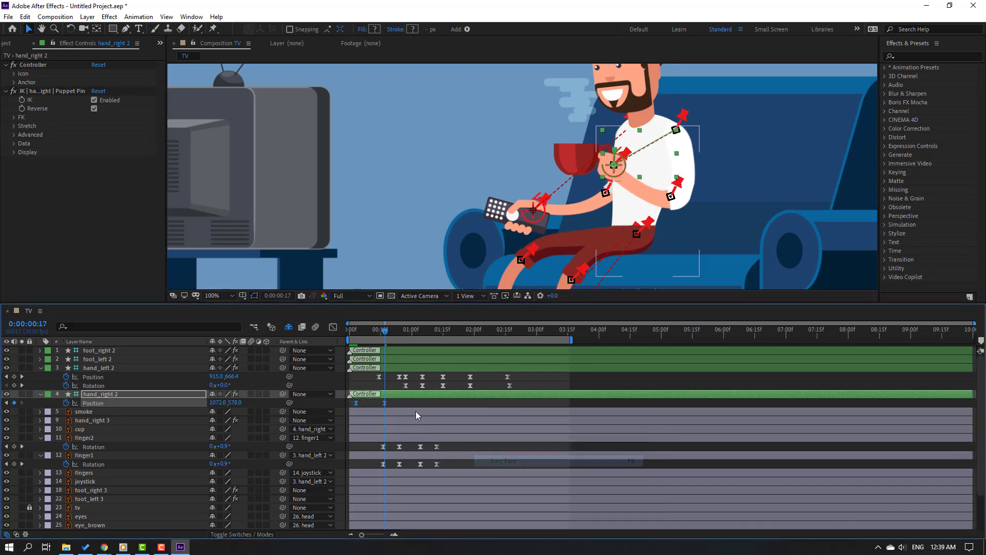
Hold hand_right 2's position with a keyframe at 0:00:01:14 and move the cup hand to 1099, 600 at 0:00:01:27
key("space")
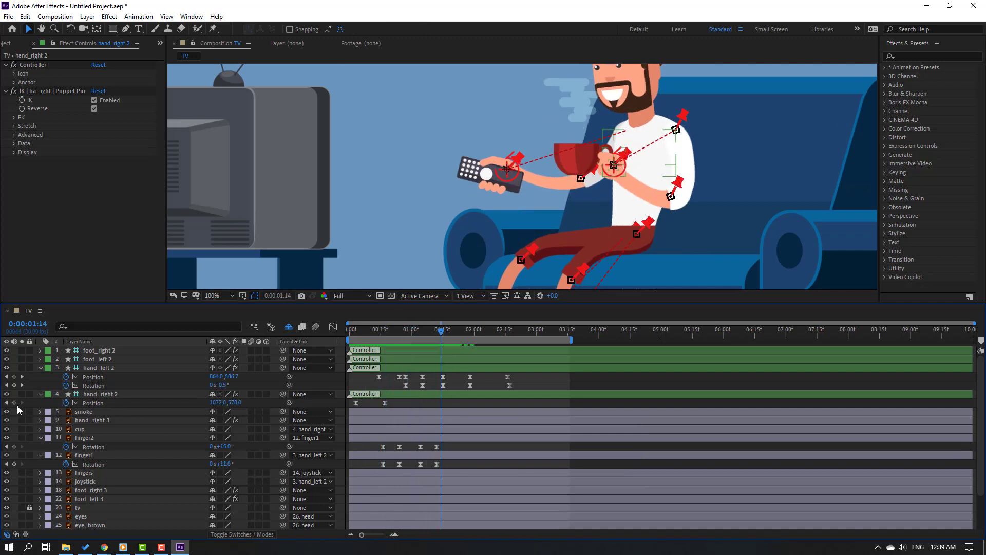
left_click(14, 403)
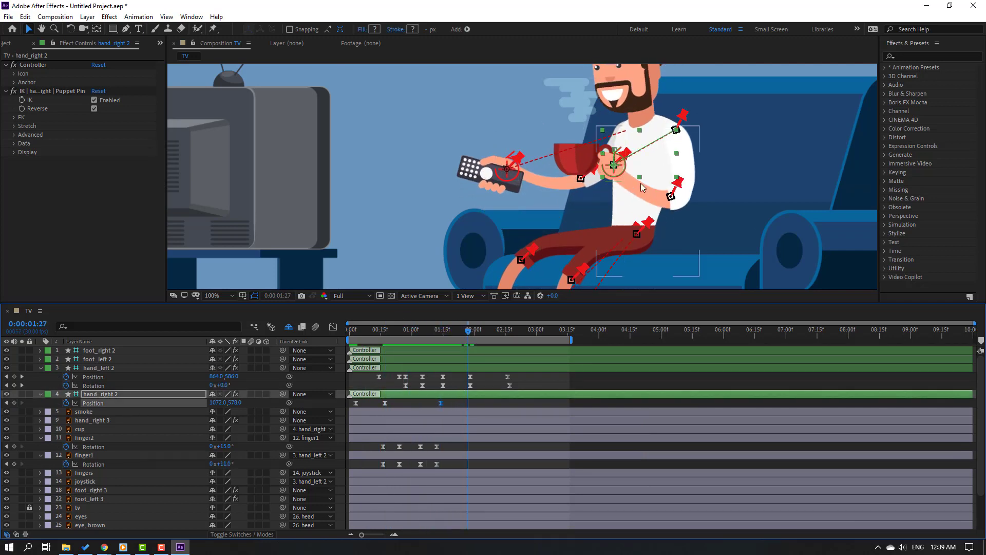
left_click_drag(620, 176, 634, 187)
Hold hand_right 2's position at about 0:00:02:13, paste its starting position keyframe at 0:00:03:04, and preview the animation
left_click_drag(441, 332, 543, 339)
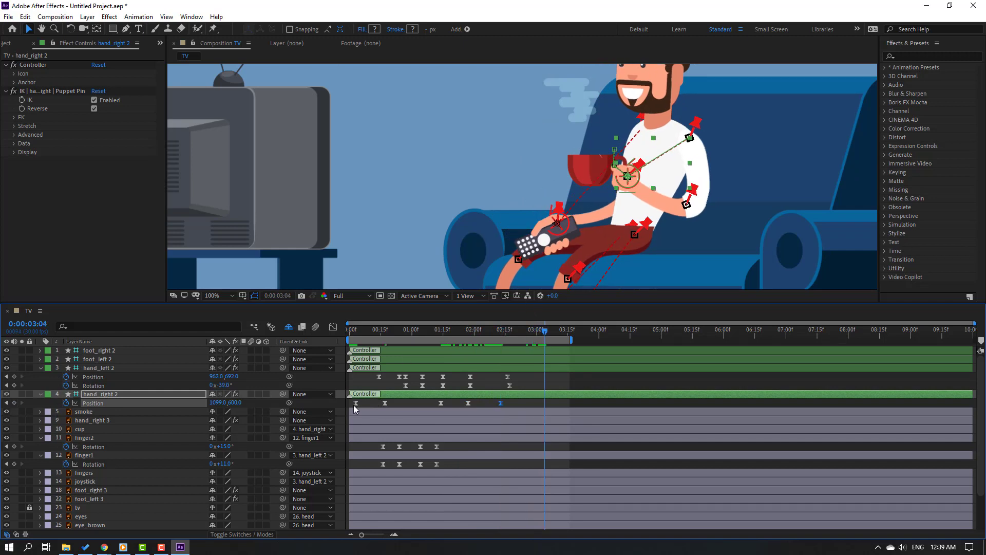
key("ctrl+v")
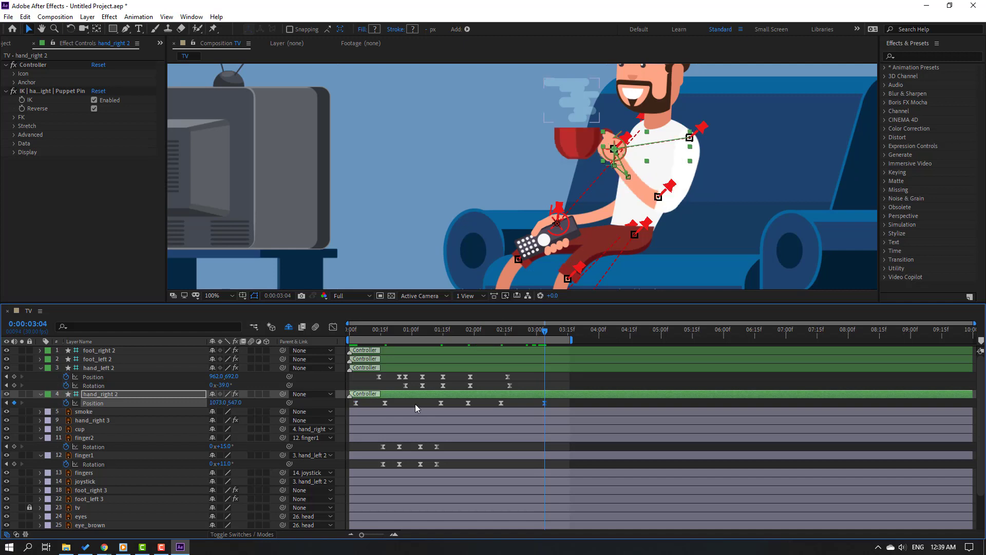
left_click(495, 335)
key("comma")
key("comma")
key("space")
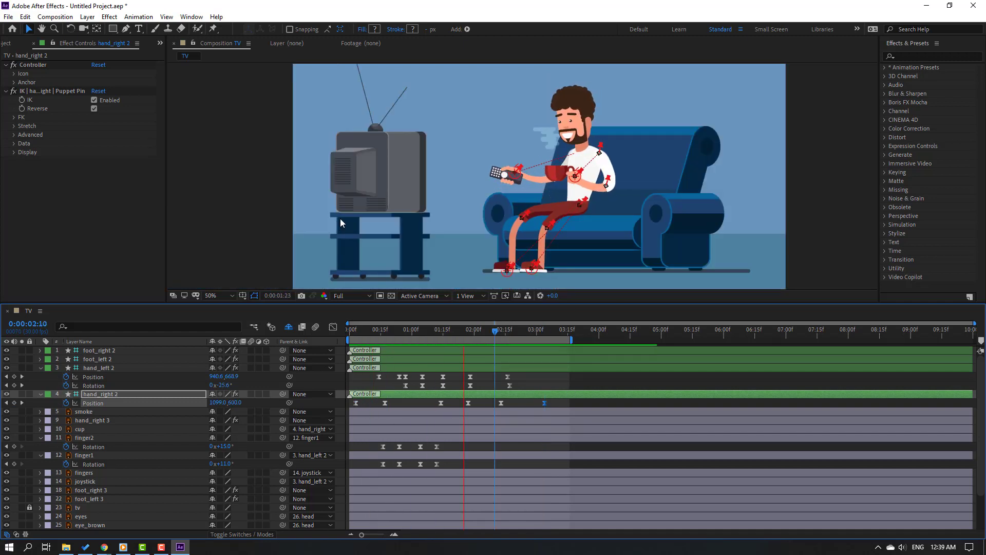
key("space")
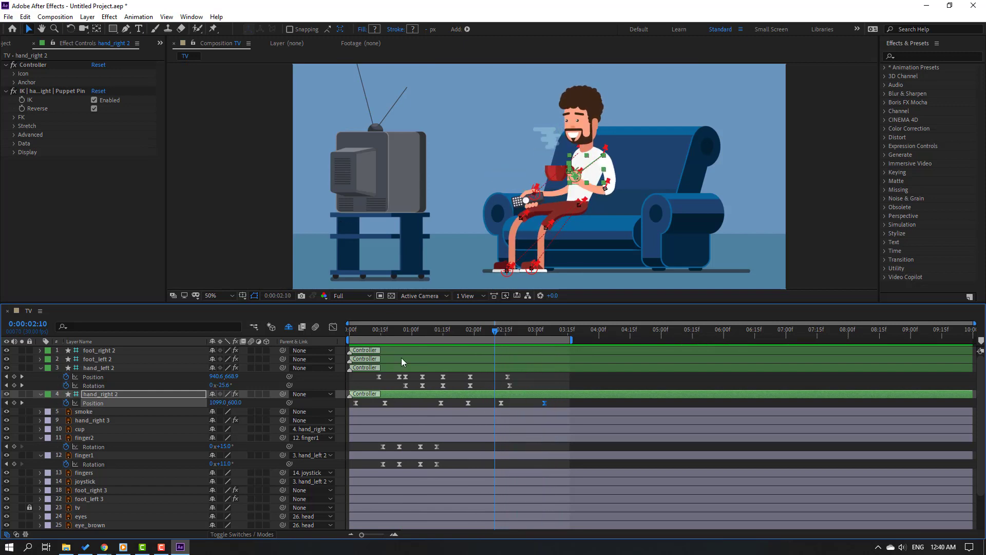
Keyframe the head's rotation at 10° from 0:00:00:06 and -9° at 0:00:00:24, moving the first keyframe to 0:00:00:13
scroll(127, 421, "down", 2)
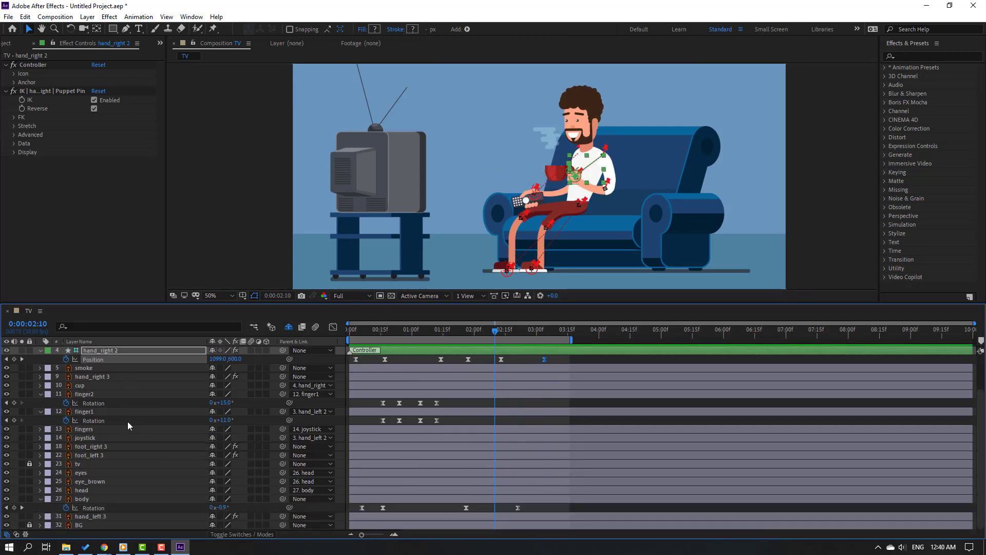
left_click(86, 490)
left_click_drag(401, 333, 365, 332)
key("r")
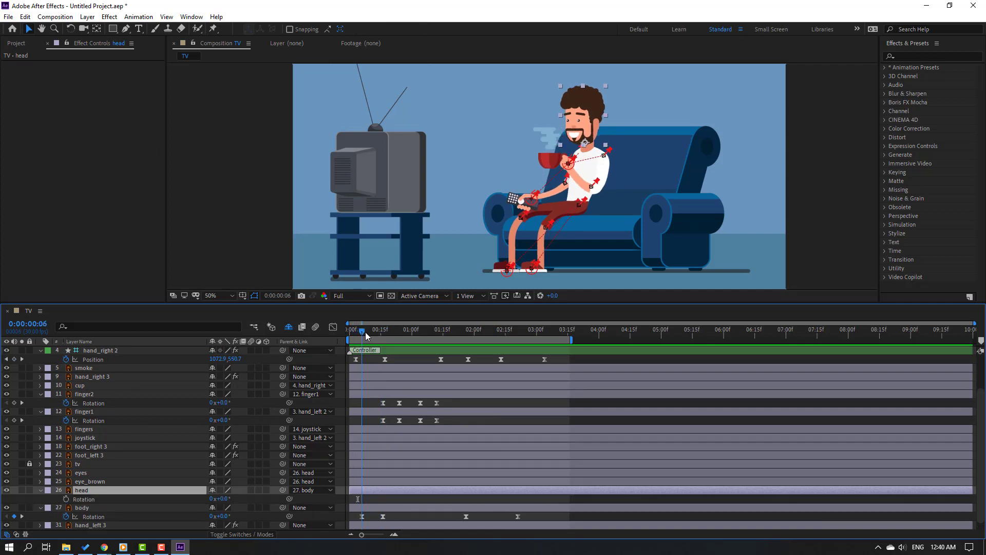
left_click(66, 499)
left_click_drag(225, 498, 229, 500)
left_click_drag(365, 330, 399, 331)
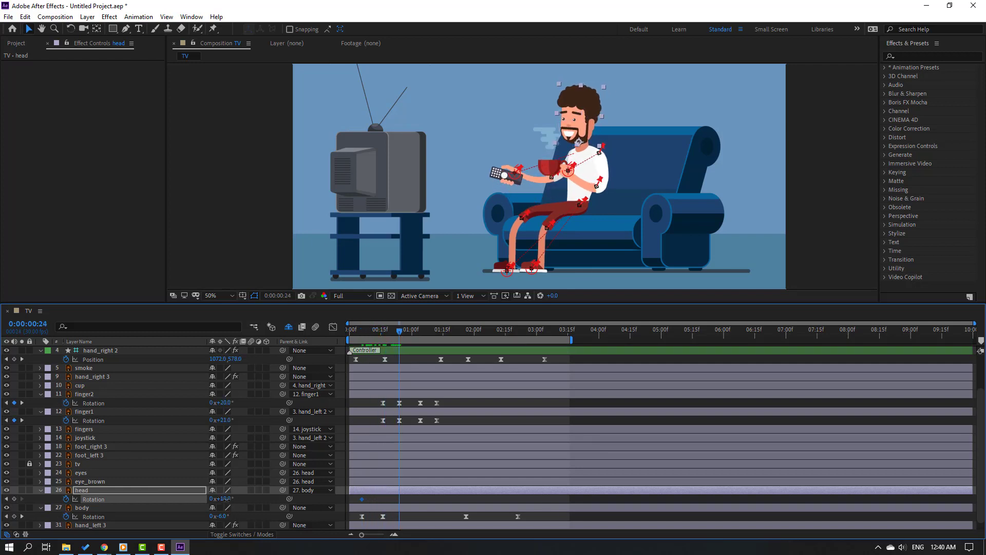
left_click_drag(224, 499, 218, 500)
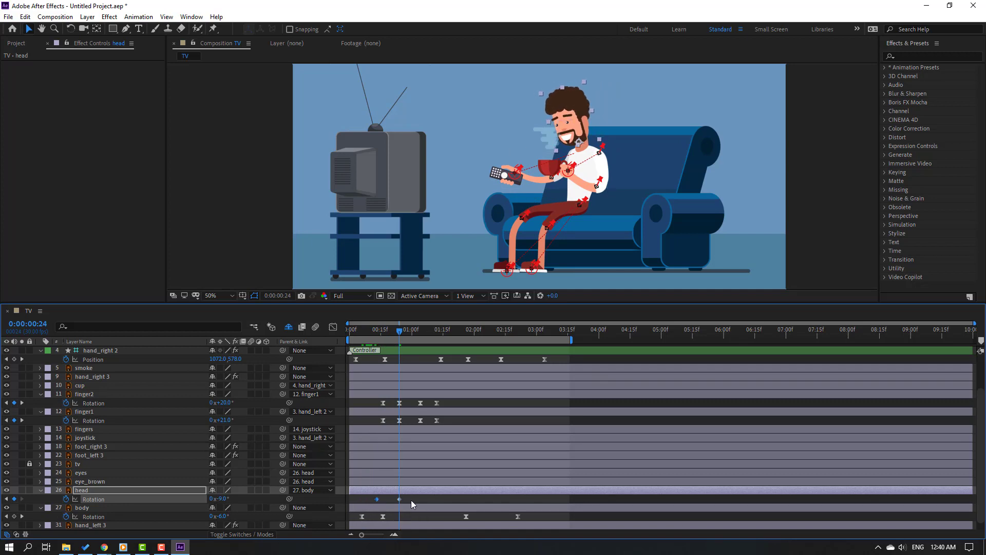
Apply Easy Ease to the head's two rotation keyframes and preview the motion
left_click_drag(371, 505, 372, 503)
right_click(377, 499)
mouse_move(432, 494)
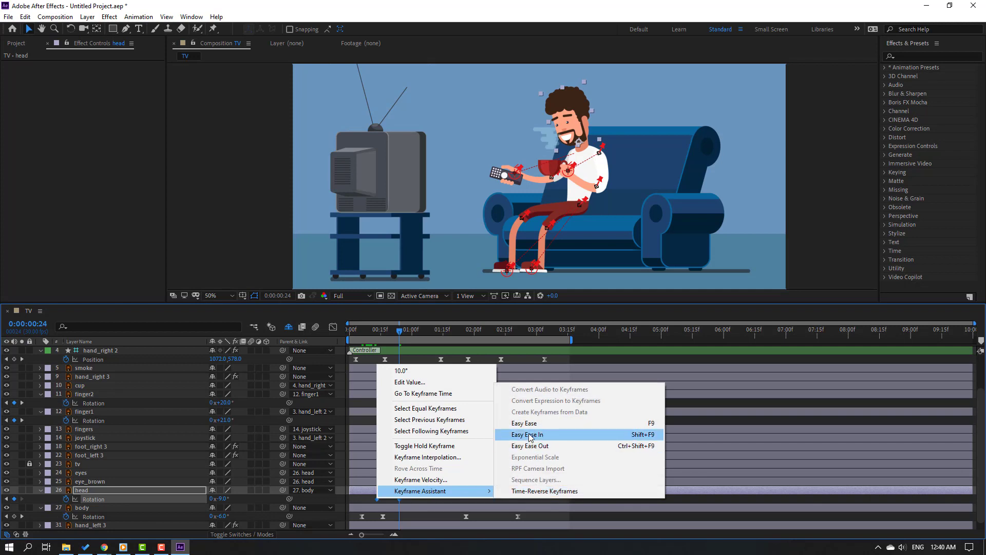
left_click(529, 423)
left_click(423, 498)
key("space")
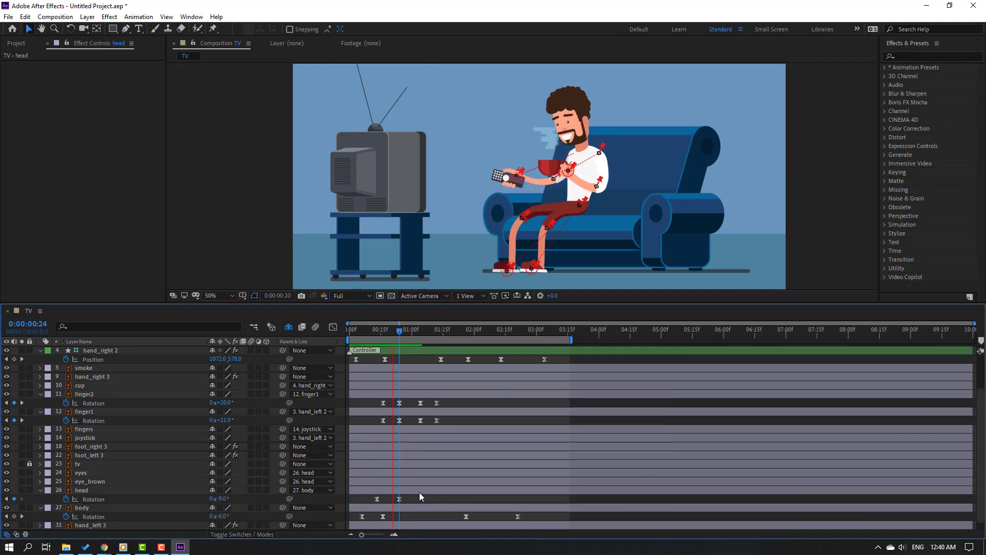
Keyframe the head's position at 0:00:00:13 and nudge the head down to a y position of 100.3 at 0:00:00:19
left_click(378, 331)
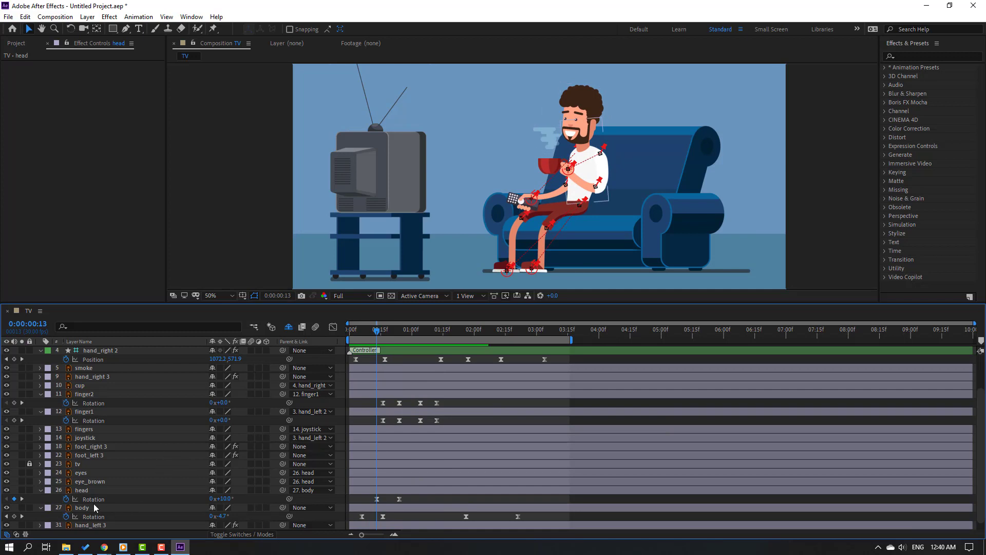
left_click(86, 492)
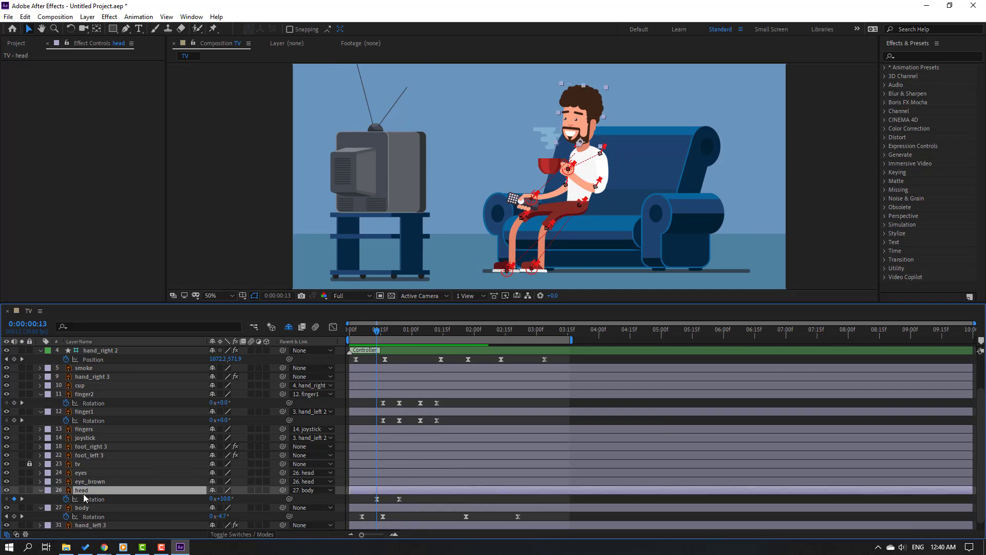
key("shift+p")
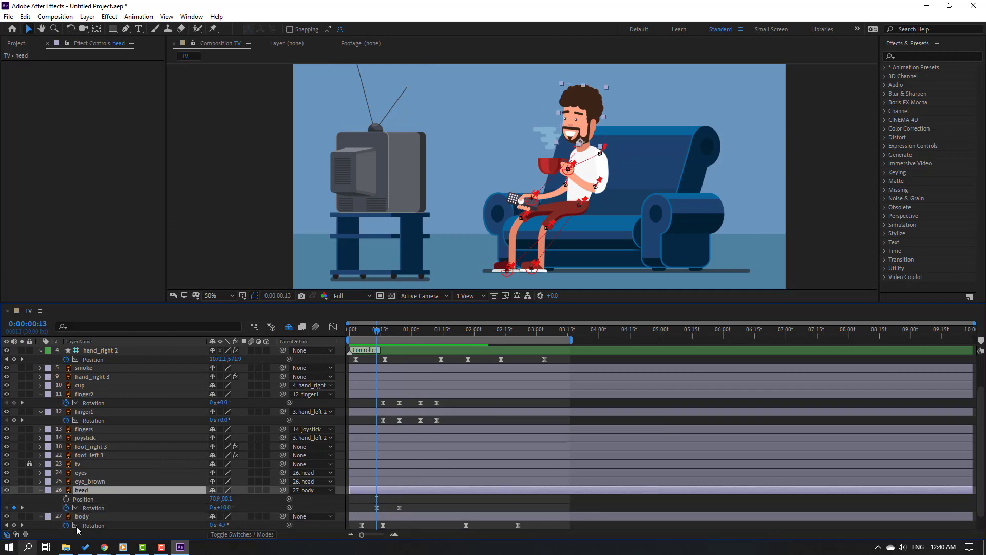
left_click(66, 499)
left_click_drag(381, 334, 389, 333)
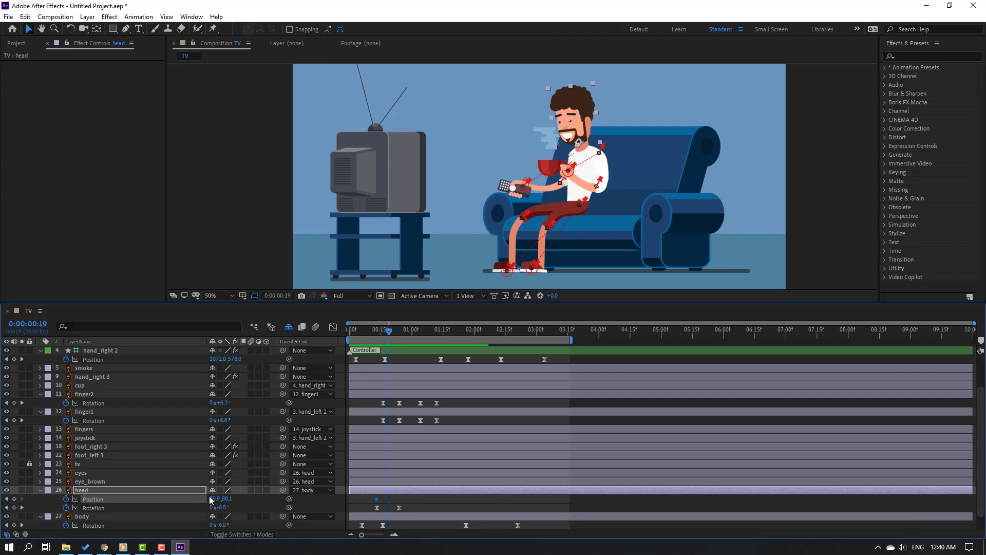
key("Down")
key("Down")
key("Down")
key("Right")
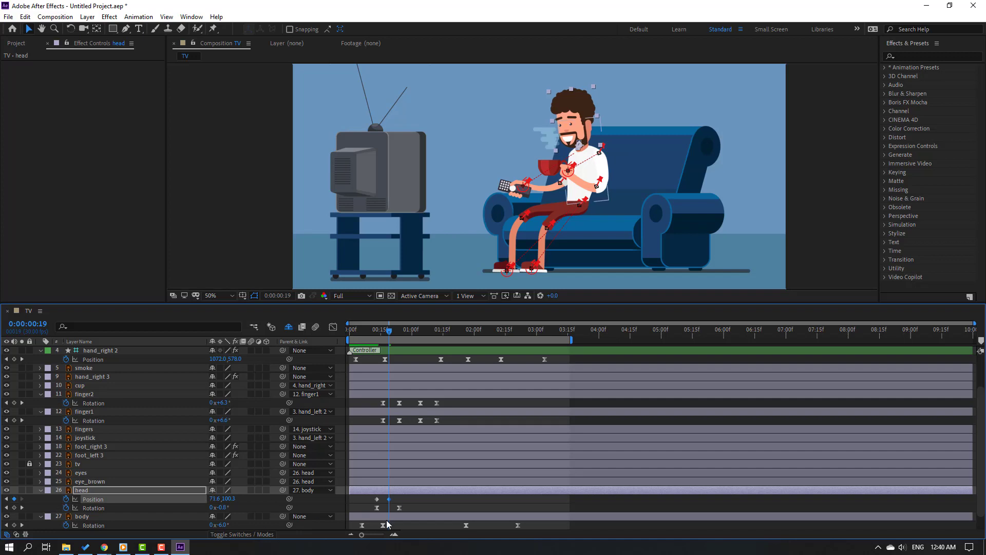
left_click_drag(397, 333, 404, 332)
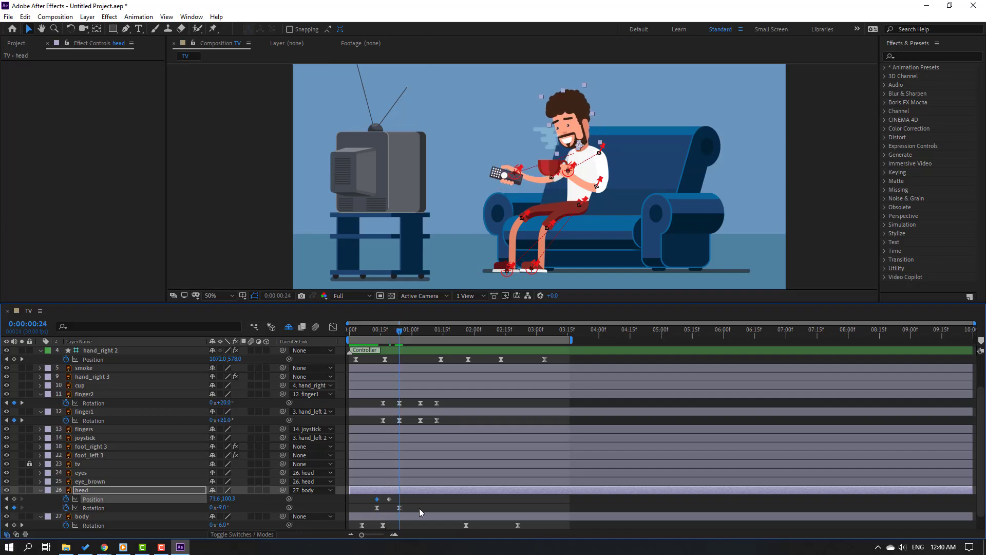
Apply Easy Ease to the head's three position keyframes and preview the motion
right_click(378, 499)
mouse_move(400, 497)
left_click(525, 426)
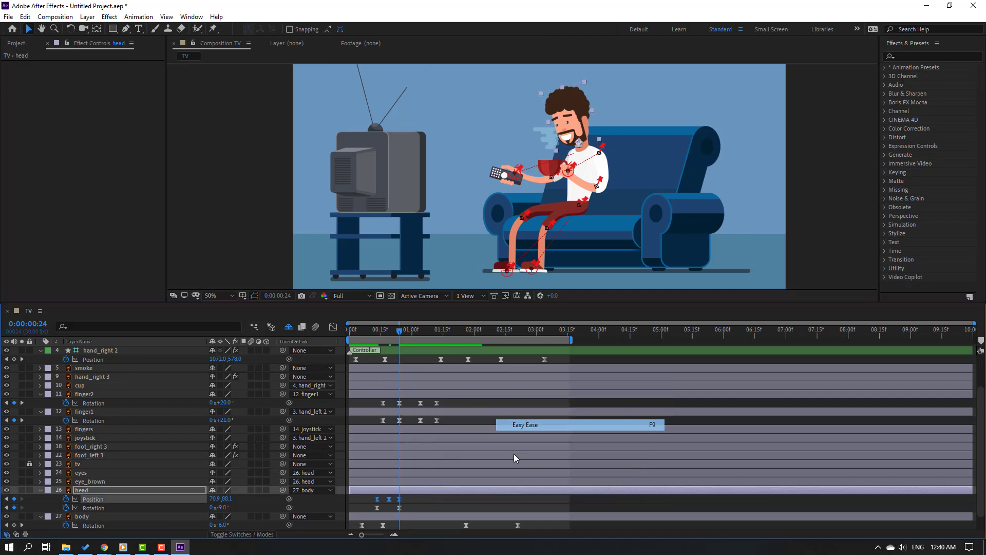
left_click(428, 509)
key("space")
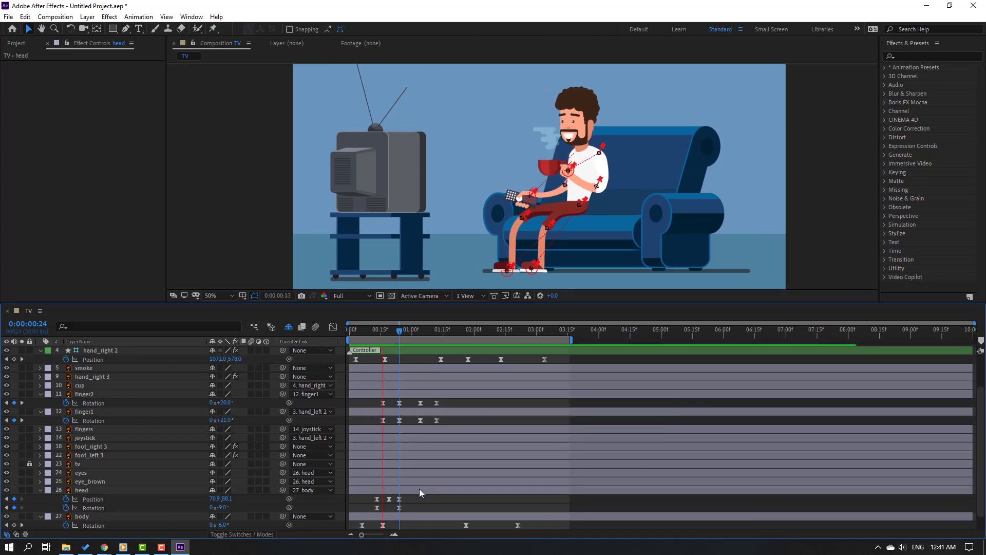
Hold the head's rotation with a keyframe at 0:00:01:10 and set it to 0° at 0:00:01:23
left_click_drag(422, 332, 442, 332)
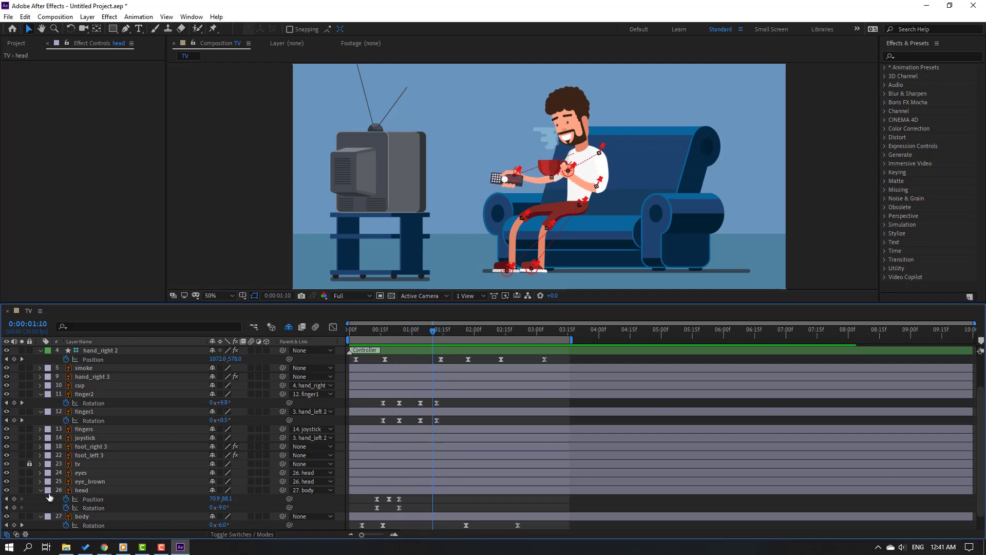
left_click(14, 507)
left_click_drag(446, 333, 459, 333)
left_click_drag(222, 507, 242, 520)
left_click(225, 508)
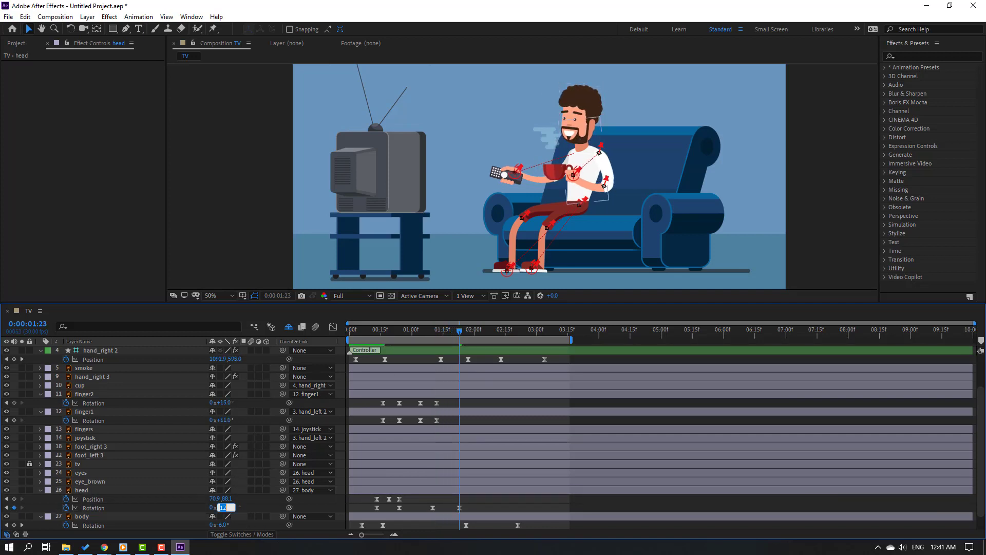
type("0")
key("Return")
Duplicate the head's three position keyframes to about 0:00:01:11 through 0:00:01:22 and preview the animation
left_click_drag(410, 496, 367, 504)
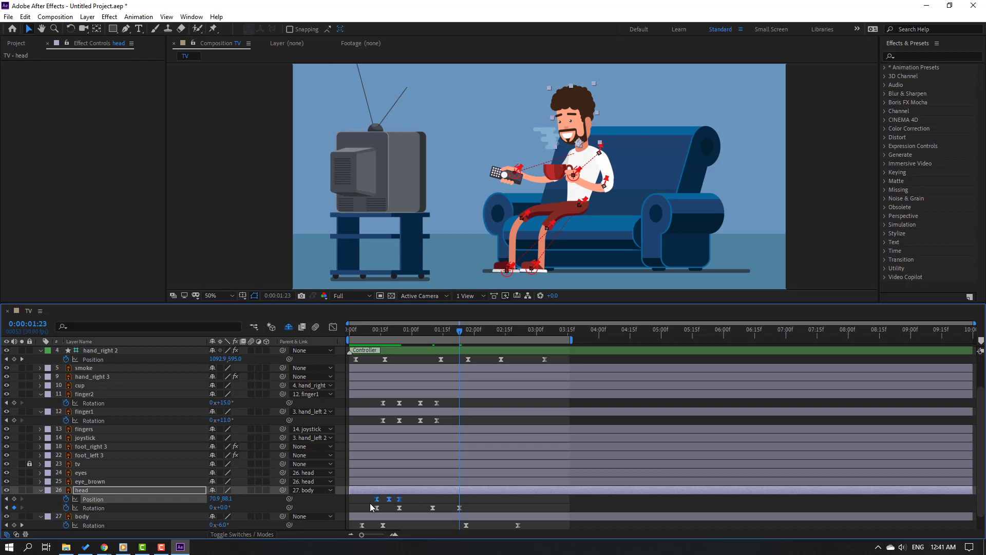
left_click_drag(472, 499, 448, 500)
left_click(477, 495)
key("space")
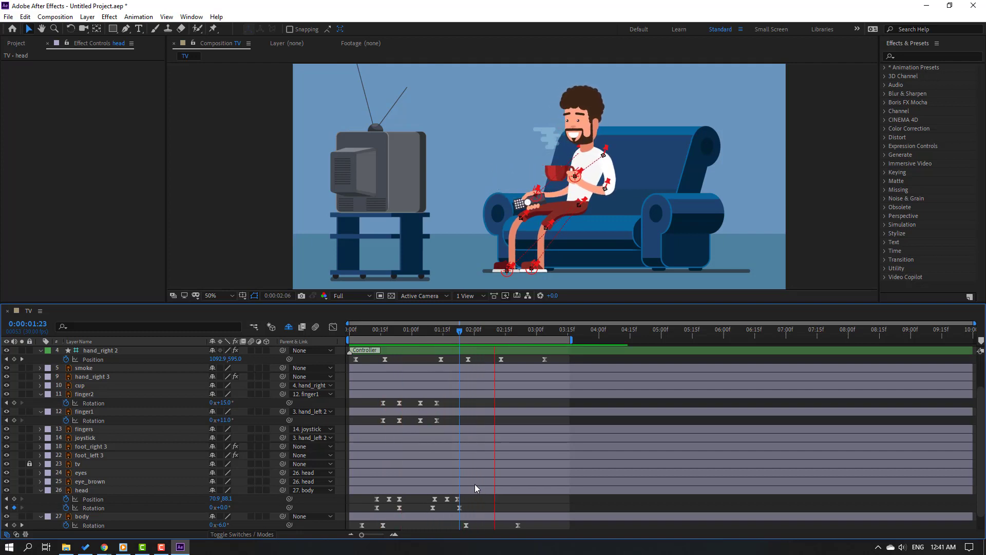
Shift the head's second set of position and rotation keyframes to about 0:00:02:00 through 0:00:02:15, spread the position keys slightly, and preview
key("space")
left_click_drag(468, 500, 504, 506)
key("space")
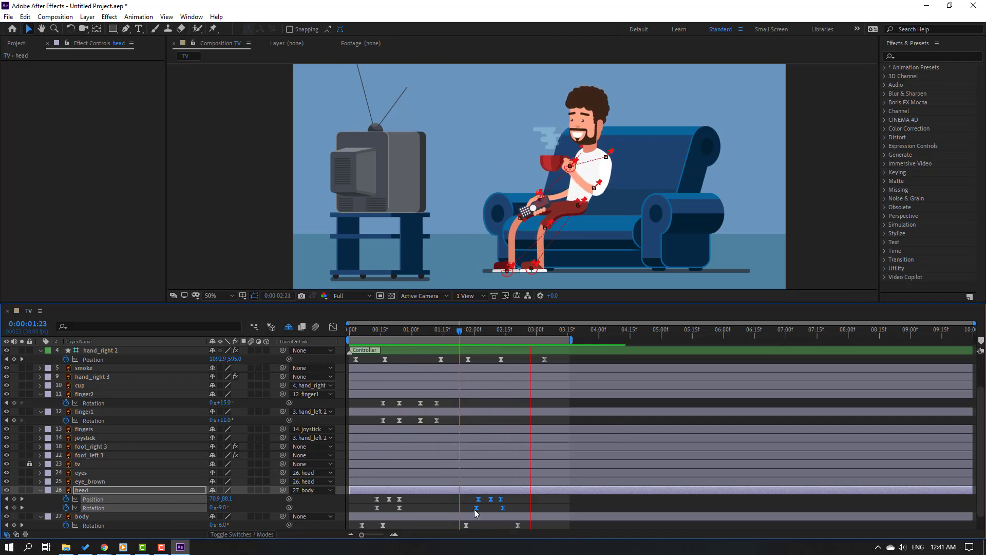
left_click(524, 502)
mouse_move(506, 494)
left_mouse_down()
mouse_move(461, 504)
mouse_move(505, 500)
left_mouse_up()
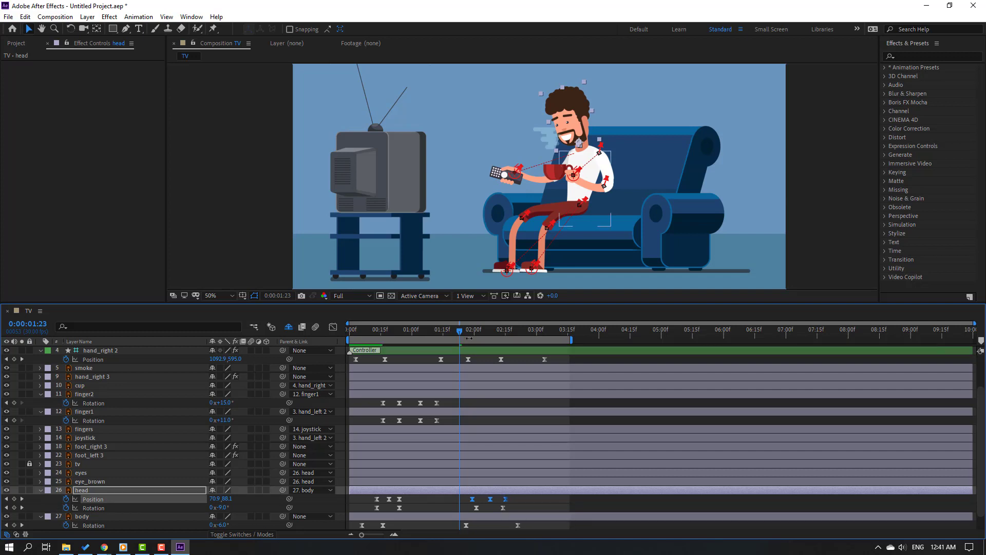
key("space")
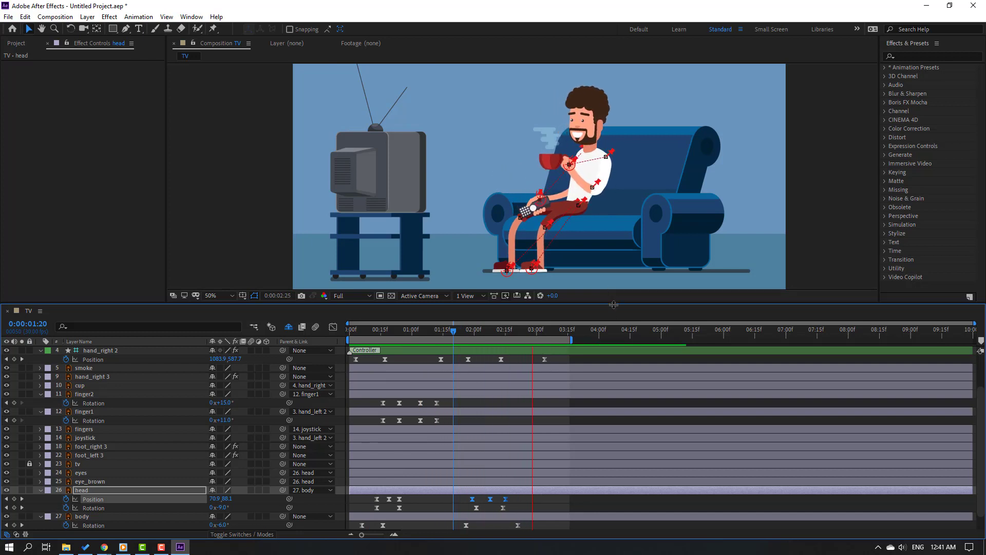
Keyframe the eyes' scale at 100% at 0:00:00:05 and set the vertical scale to 5% at 0:00:00:08
left_click_drag(442, 332, 321, 330)
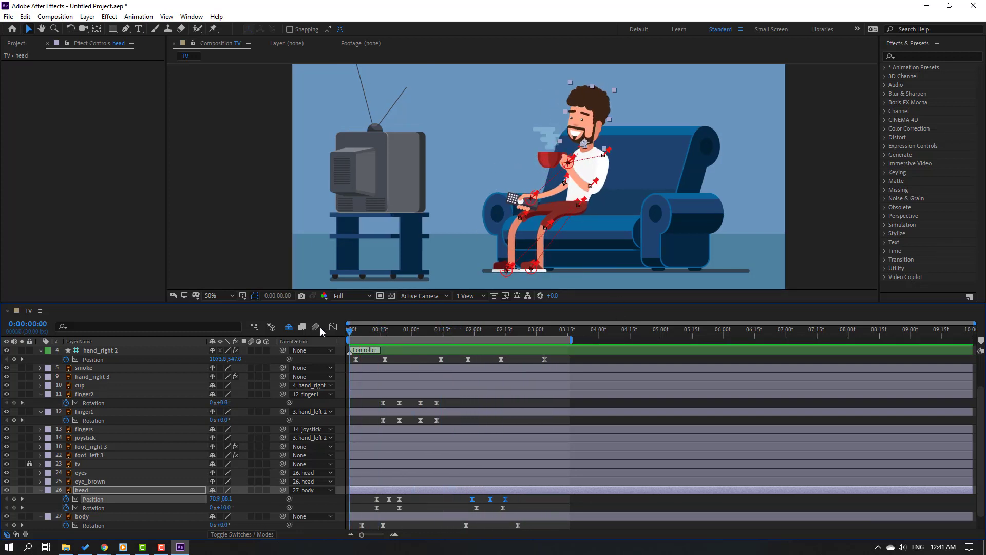
left_click(89, 473)
key("s")
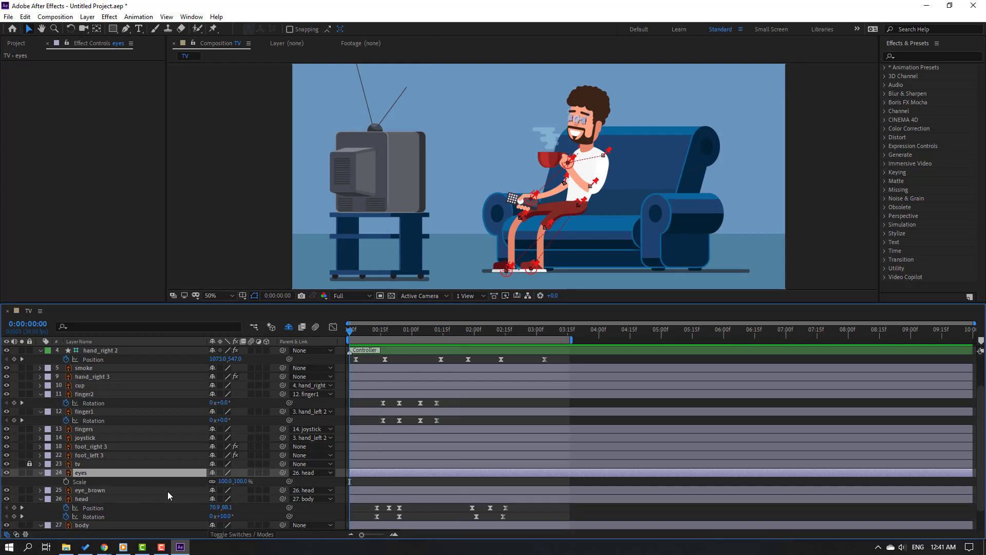
left_click_drag(351, 330, 360, 331)
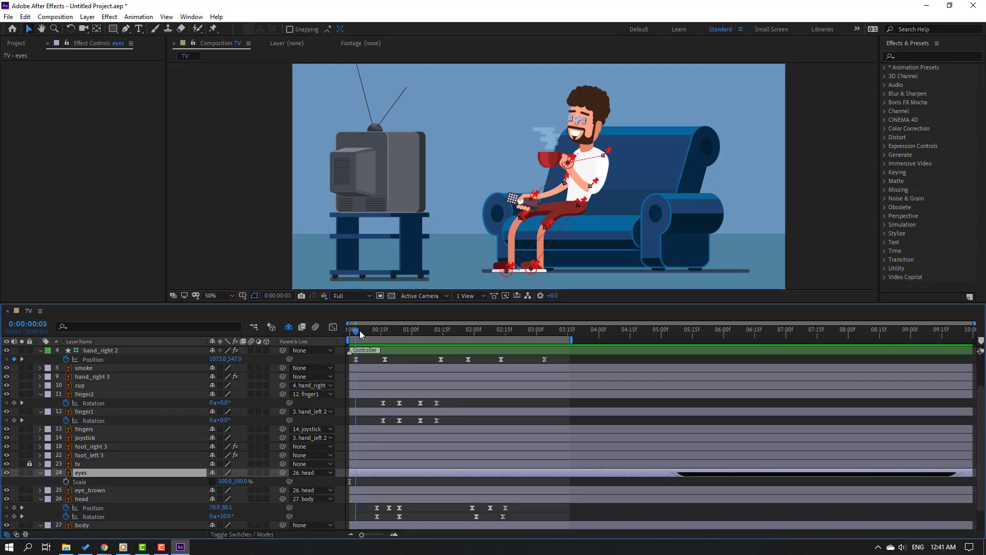
left_click(66, 481)
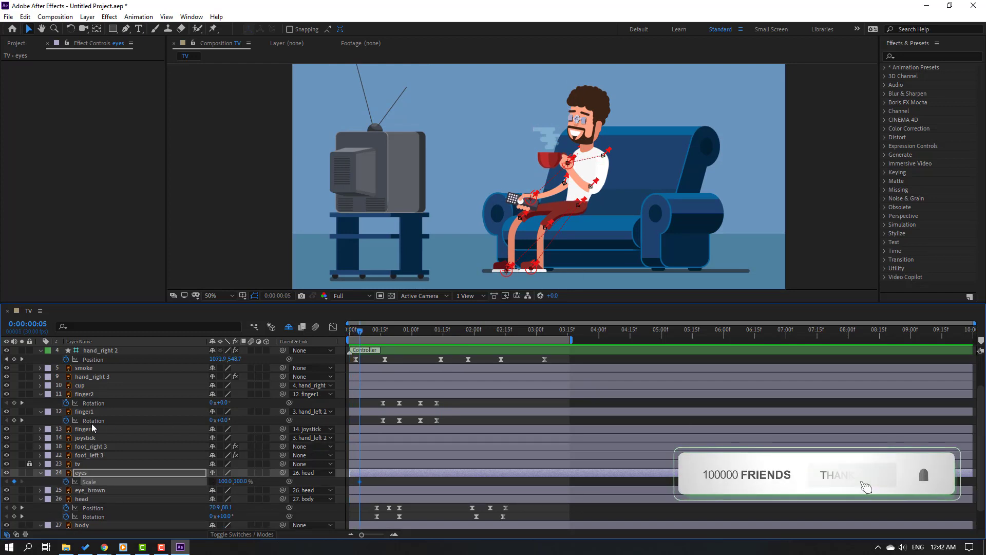
key("Page_Down")
key("Page_Down")
key("Page_Down")
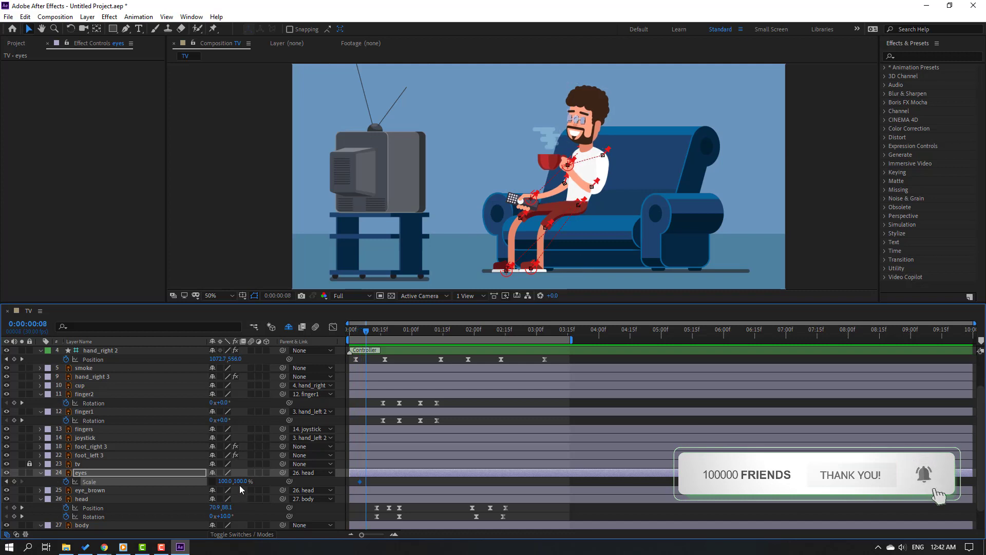
left_click(241, 481)
type("5")
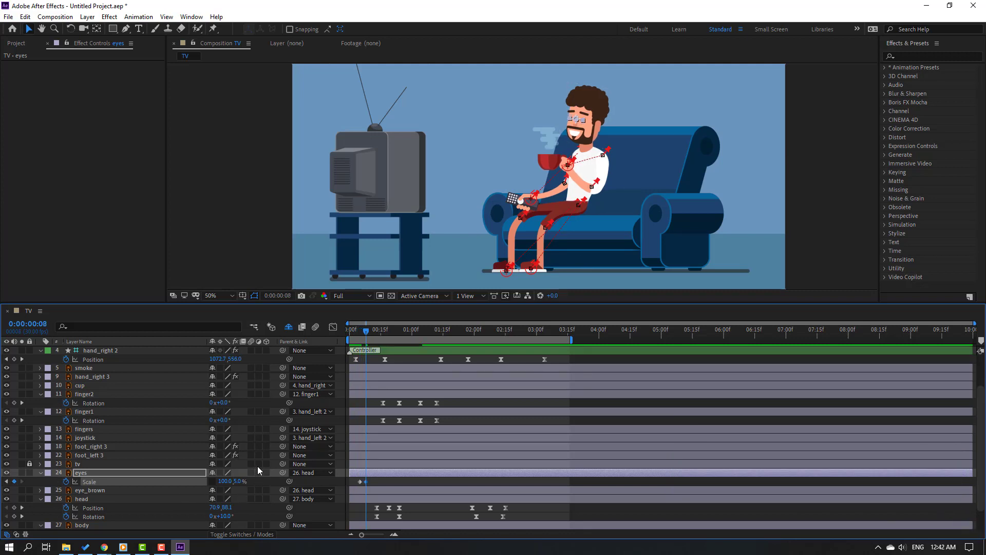
Set the eyes' vertical scale back to 100% at 0:00:00:11
key("Page_Down")
key("Page_Down")
key("Page_Down")
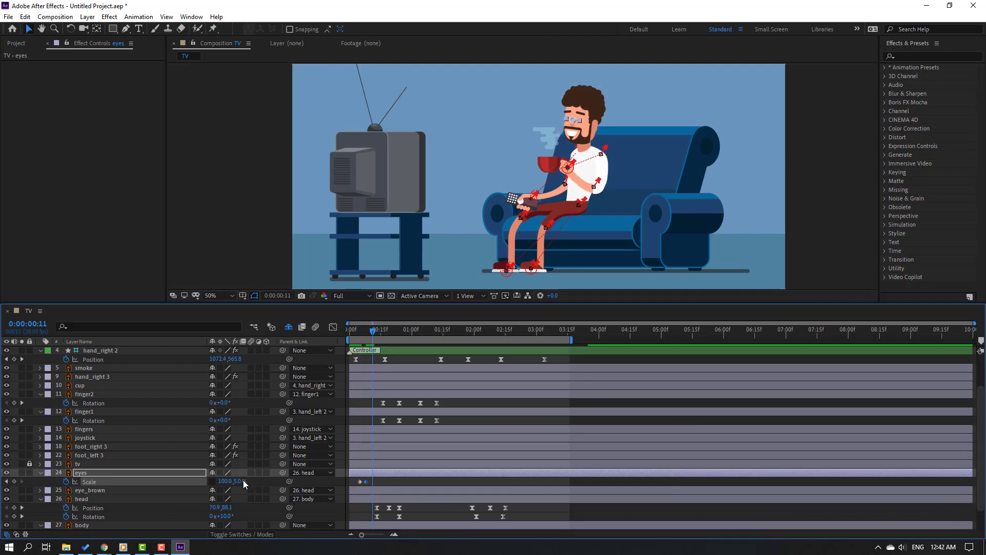
left_click(241, 480)
type("100")
key("Return")
Apply Easy Ease to the eyes' three scale keyframes and preview the blink
right_click(359, 482)
mouse_move(411, 474)
left_click(510, 407)
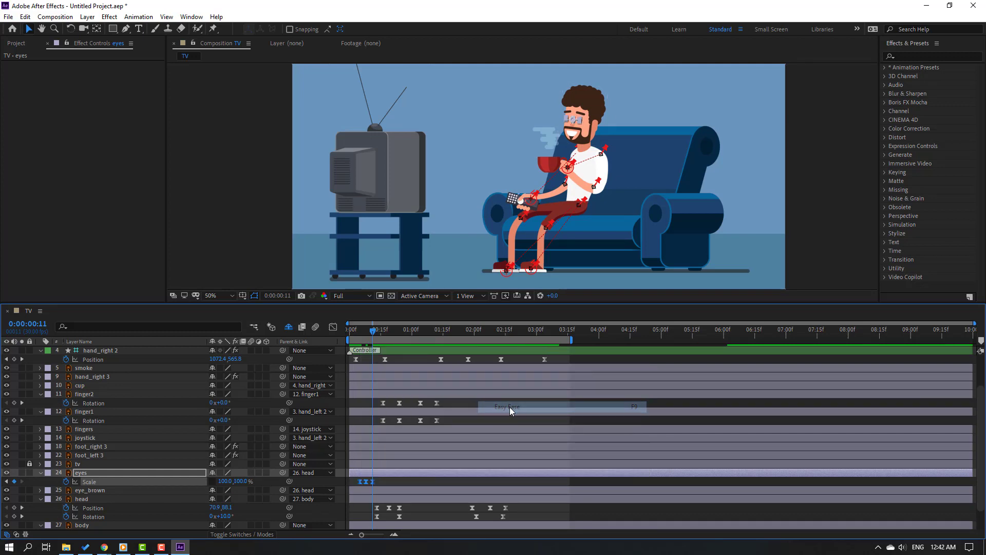
key("space")
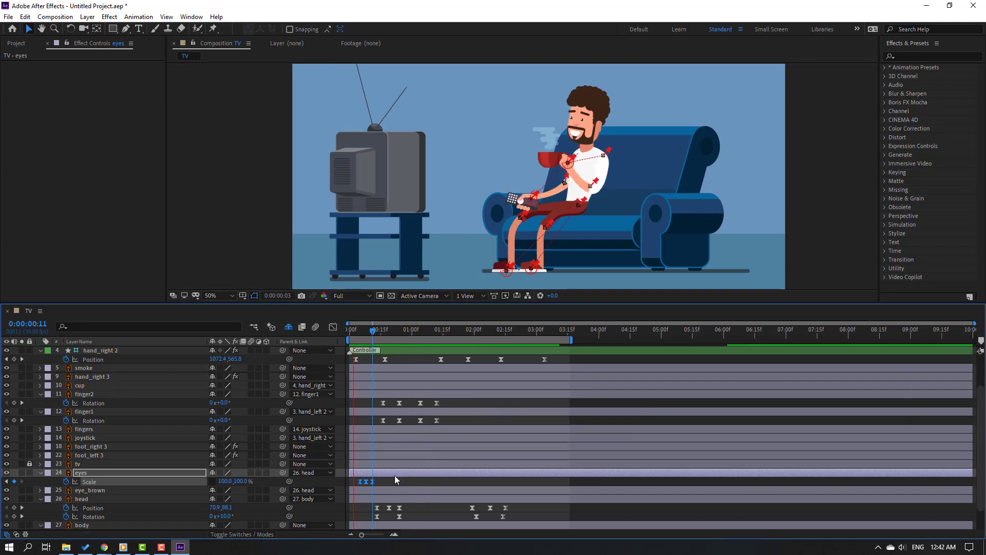
key("space")
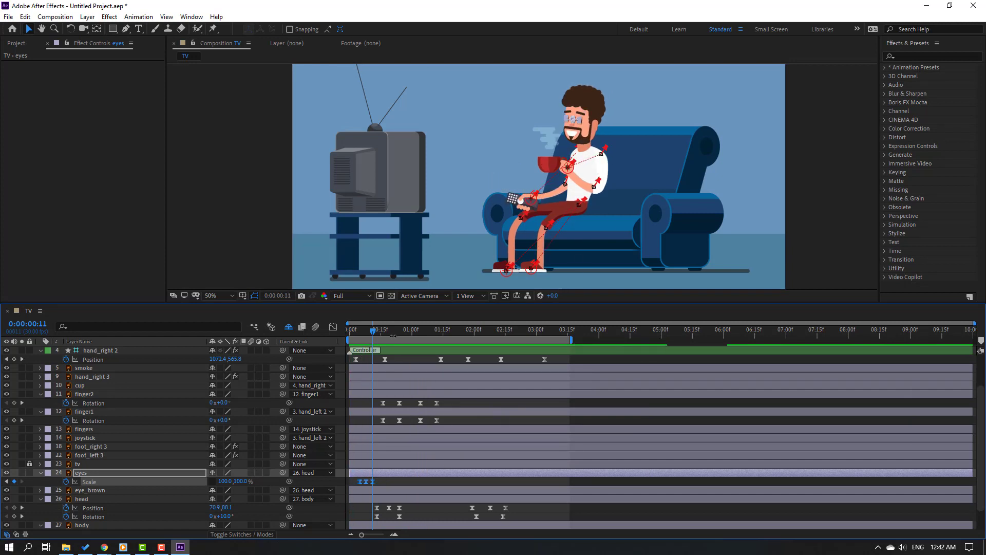
Paste the eyes' blink keyframes at about 0:00:01:03, 0:00:02:02 and 0:00:02:27, and preview the animation
left_click_drag(408, 330, 478, 331)
key("ctrl+v")
left_click(531, 331)
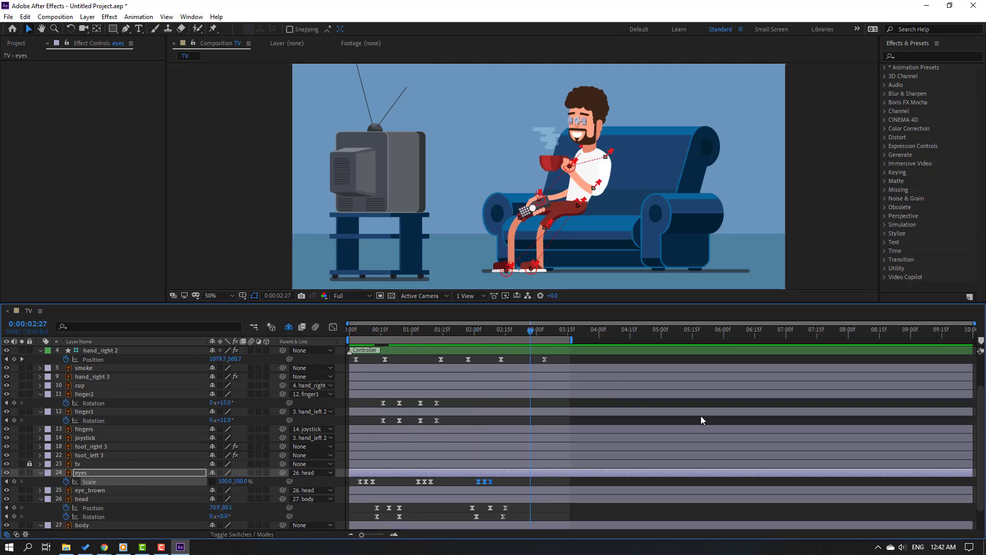
key("ctrl+v")
key("space")
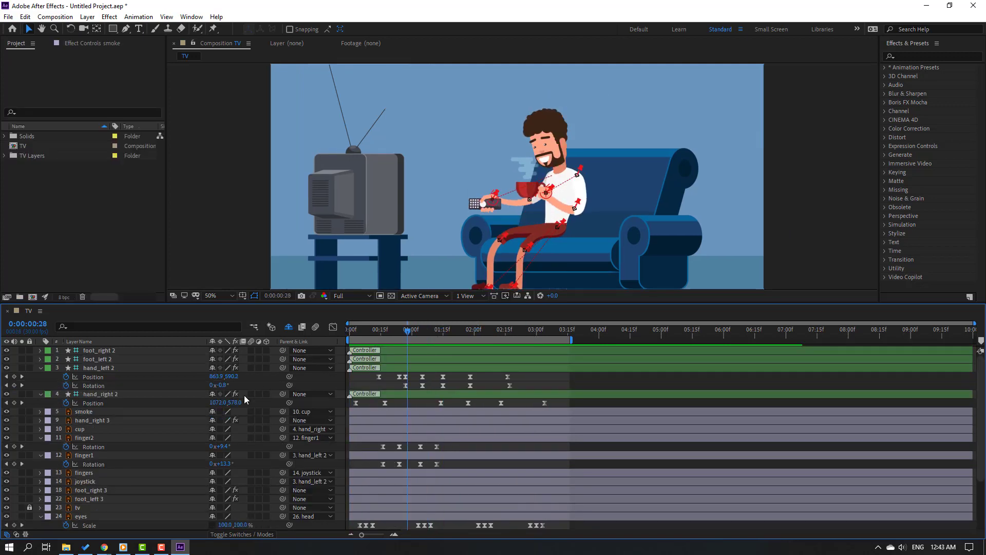
Delete the smoke layer
left_click(88, 414)
key("Delete")
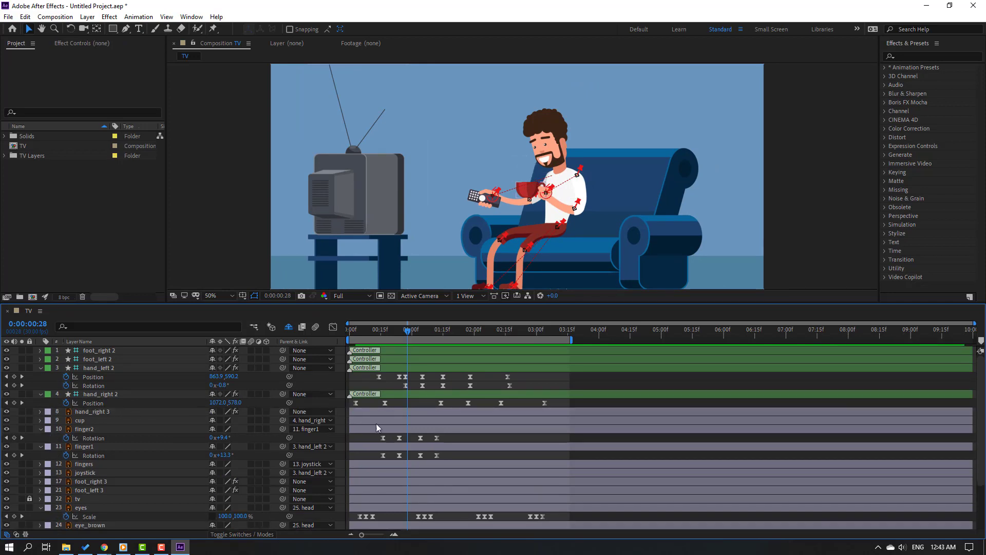
Keyframe eye_brown's position at 0:00:00:06 and lower the eyebrows to about 56.5, 124.6 at about 0:00:00:13
left_click(381, 331)
scroll(121, 439, "down", 2)
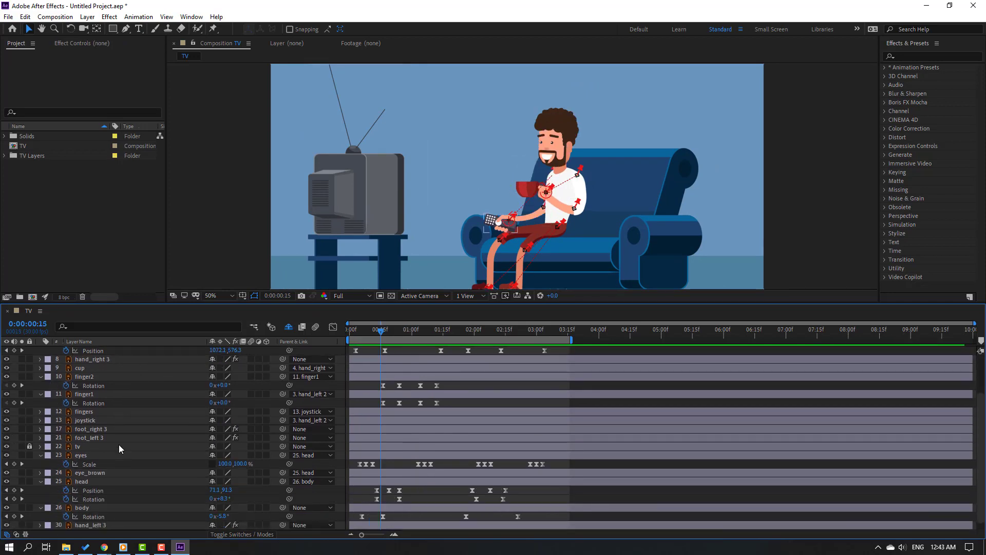
left_click(101, 475)
key("p")
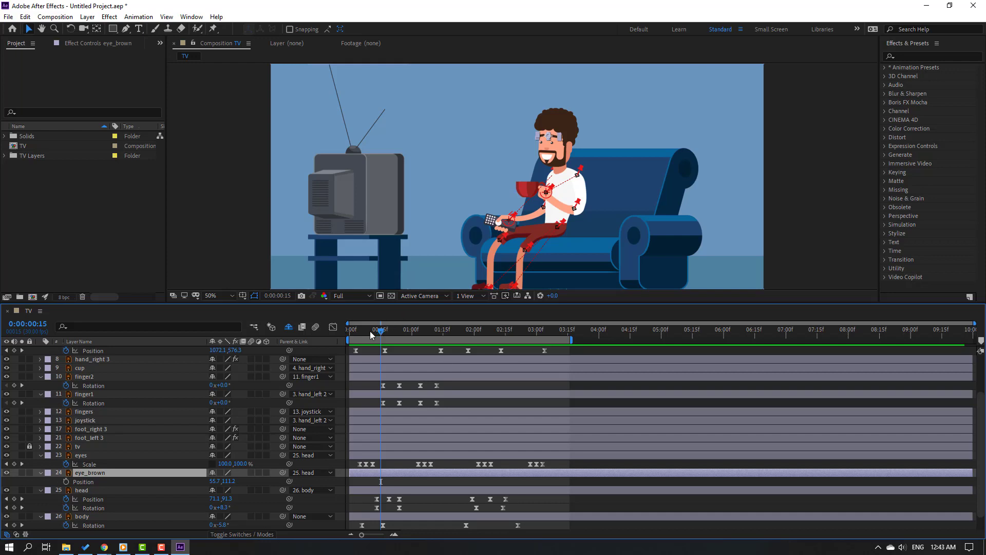
mouse_move(370, 330)
left_mouse_down()
mouse_move(392, 332)
mouse_move(362, 333)
left_mouse_up()
left_click(66, 482)
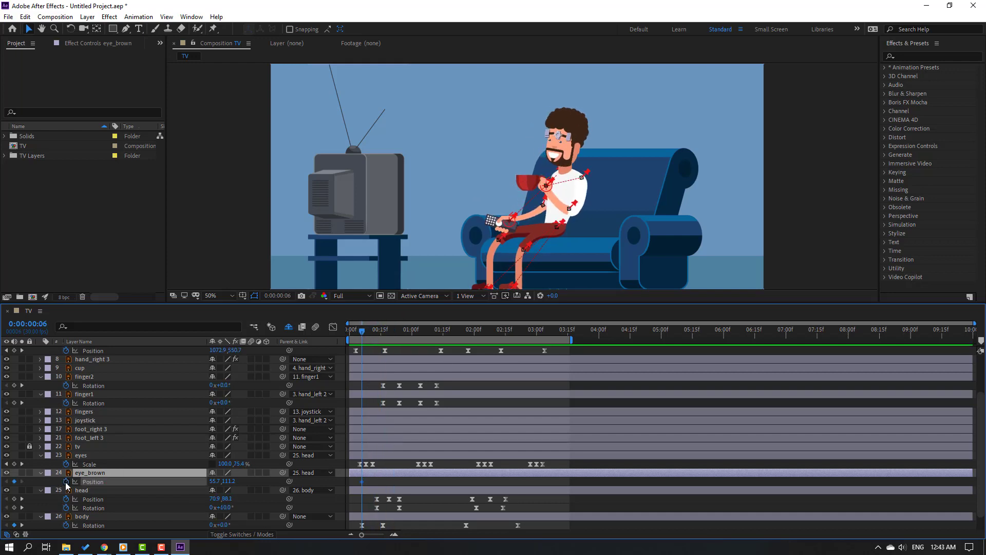
scroll(594, 153, "up", 4)
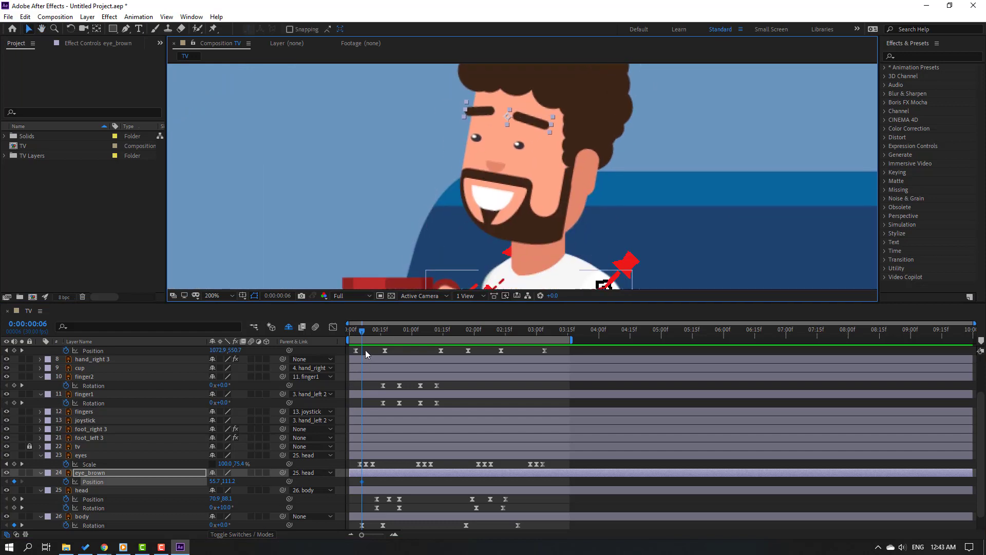
left_click_drag(368, 335, 377, 332)
left_click_drag(510, 115, 510, 132)
Hold eye_brown's lowered position at 0:00:01:29 and paste its first position keyframe at 0:00:02:09
scroll(493, 167, "down", 2)
left_click_drag(369, 338, 472, 329)
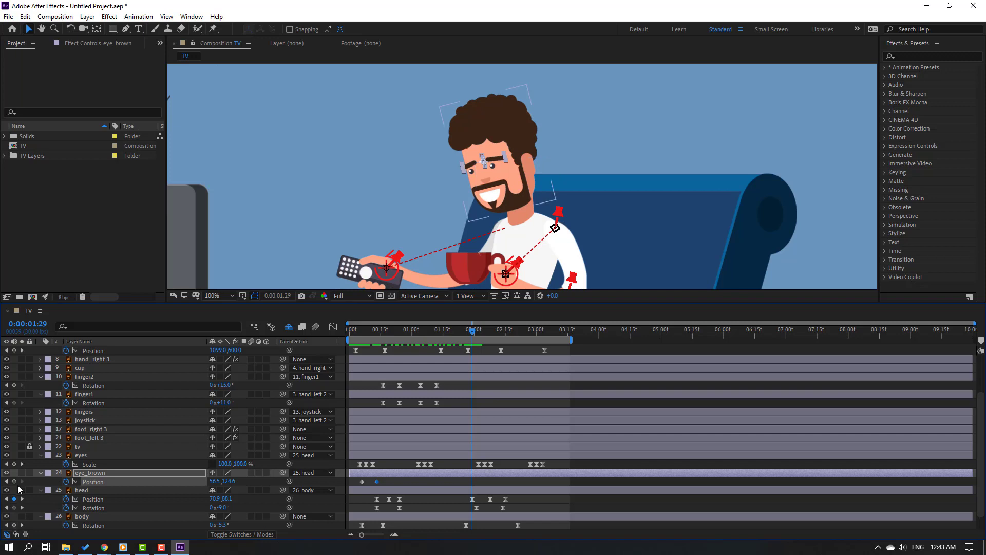
left_click_drag(475, 333, 492, 333)
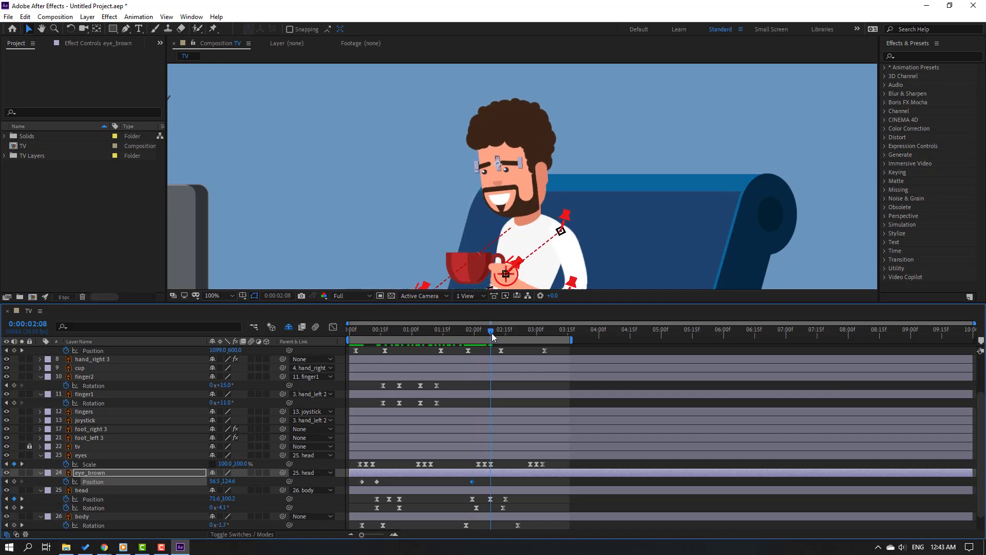
left_click(362, 481)
key("ctrl+c")
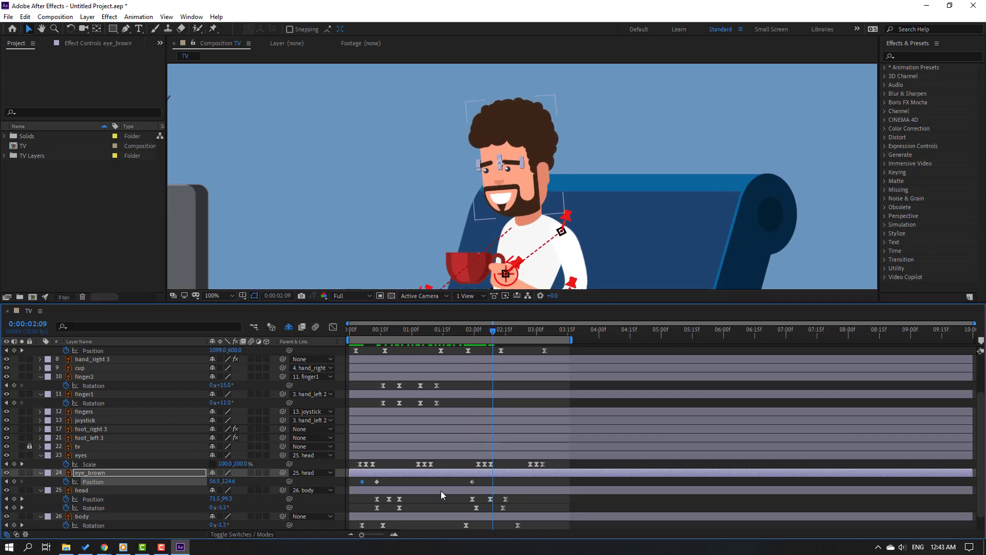
key("ctrl+v")
Apply Easy Ease to all four eye_brown position keyframes and preview the full scene
left_click_drag(506, 481, 358, 496)
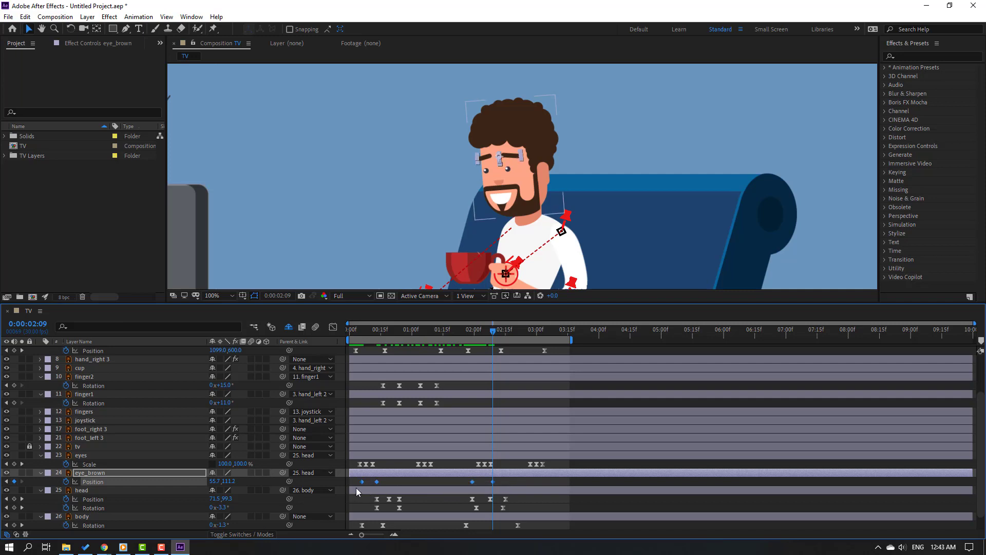
right_click(362, 483)
mouse_move(406, 534)
left_click(514, 406)
key("comma")
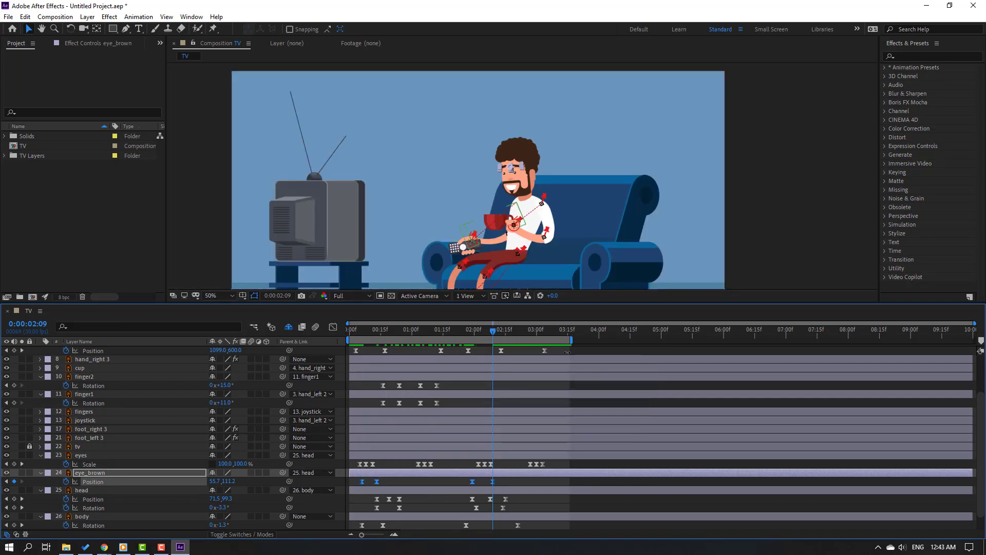
left_click(571, 403)
key("space")
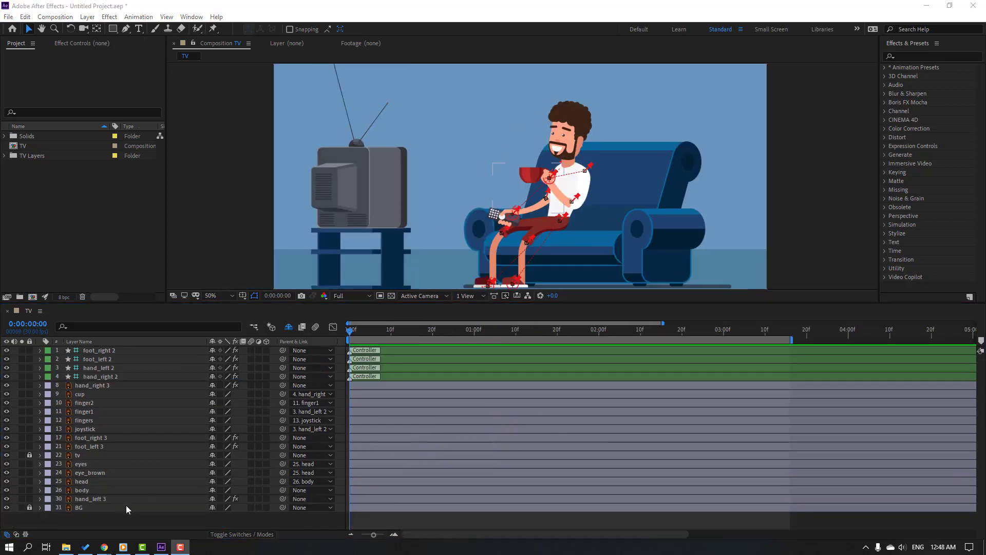
Create a composition-sized white solid named TV_LIGHT
right_click(117, 519)
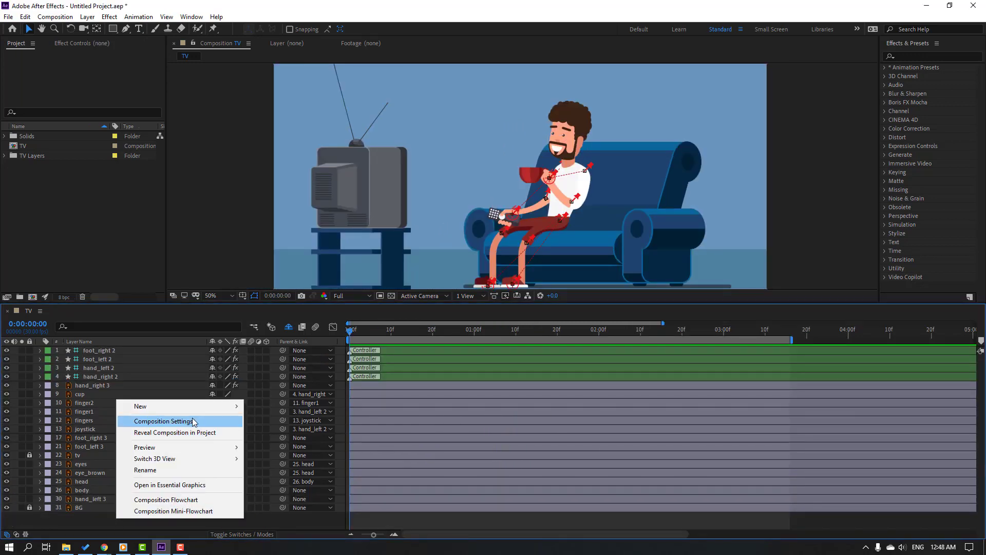
mouse_move(198, 407)
left_click(263, 432)
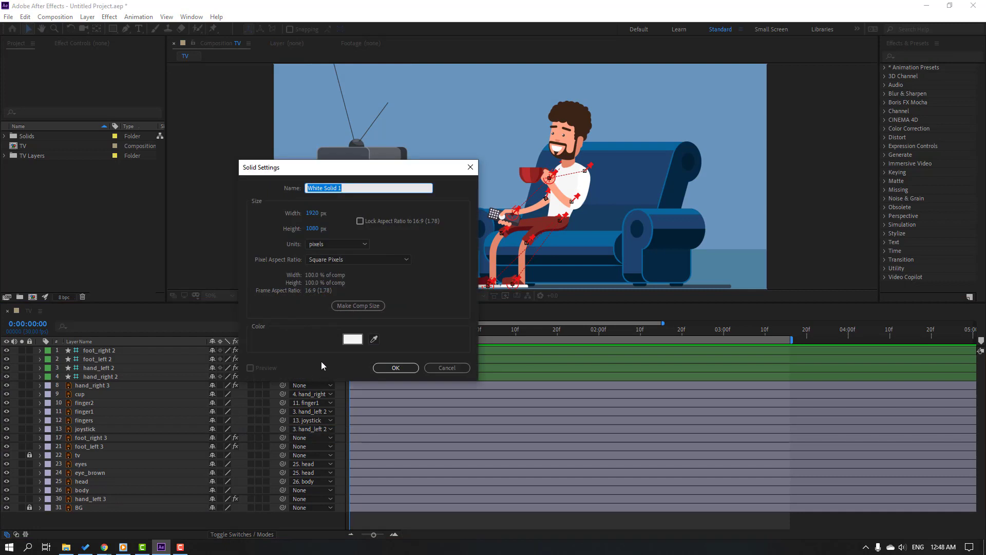
type("TV")
type("_LIGHT")
left_click(376, 369)
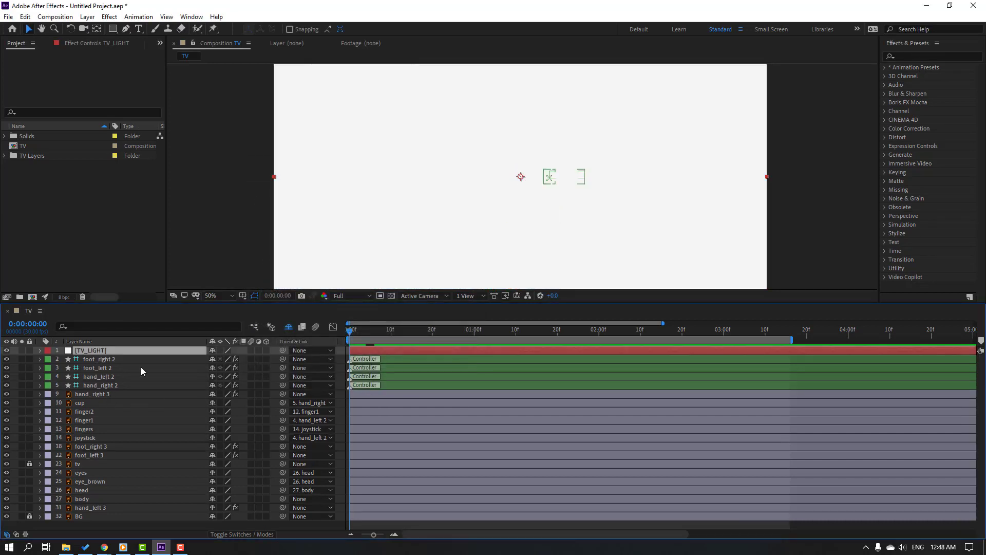
Set the opacity of the TV_LIGHT layer to 20%
key("t")
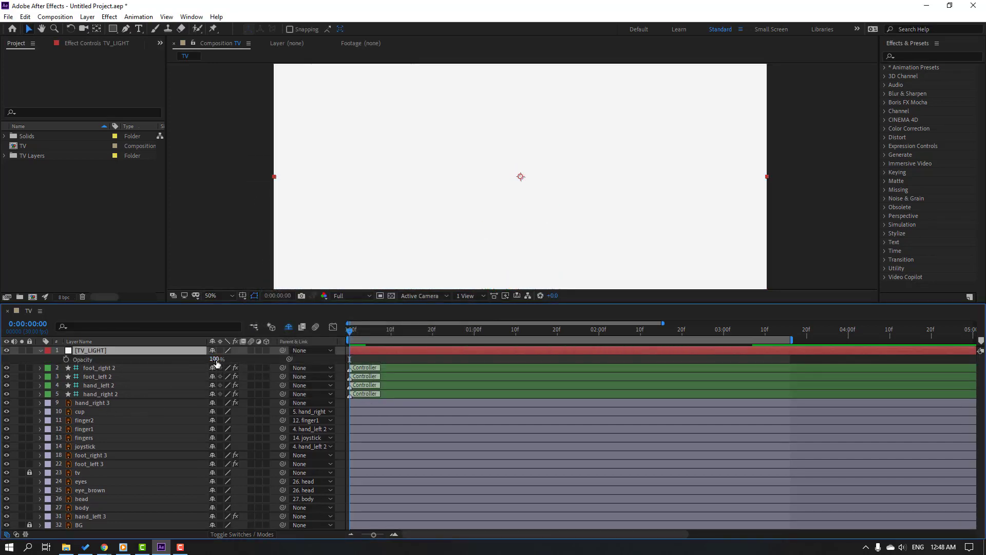
left_click(215, 359)
type("20")
key("Return")
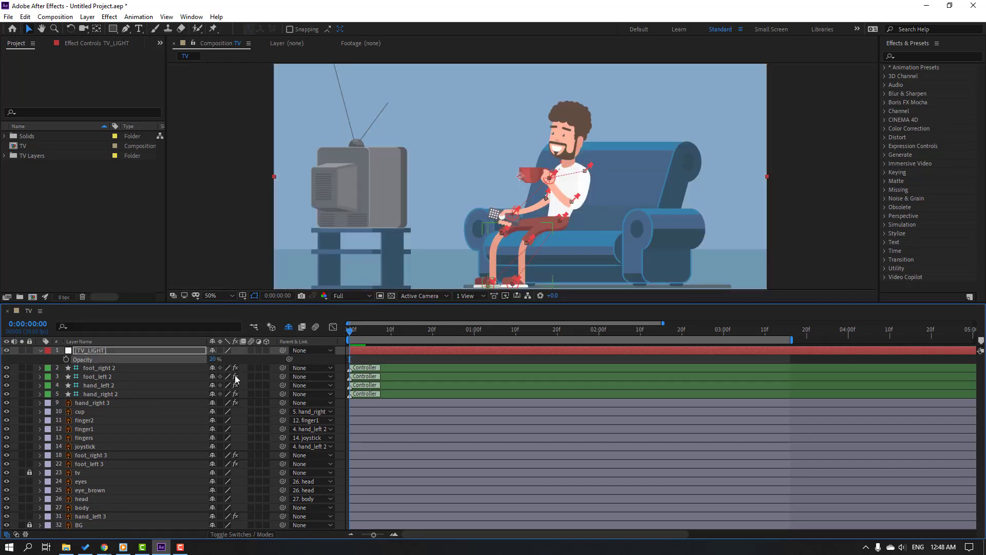
Draw a closed four-point Pen mask on TV_LIGHT, widening from the middle of the television past the frame edge behind the sofa
key("comma")
left_click(126, 29)
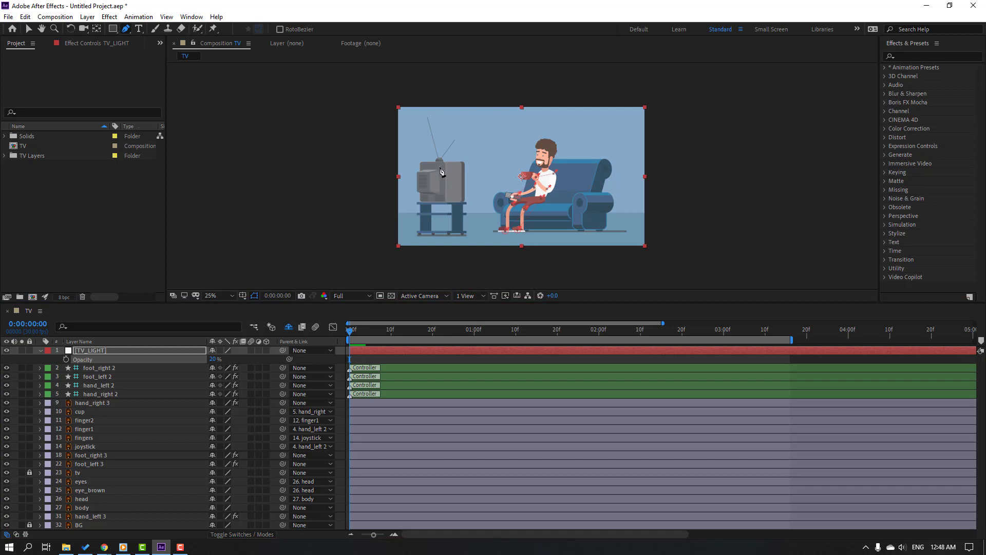
left_click(439, 167)
left_click(665, 83)
left_click(664, 277)
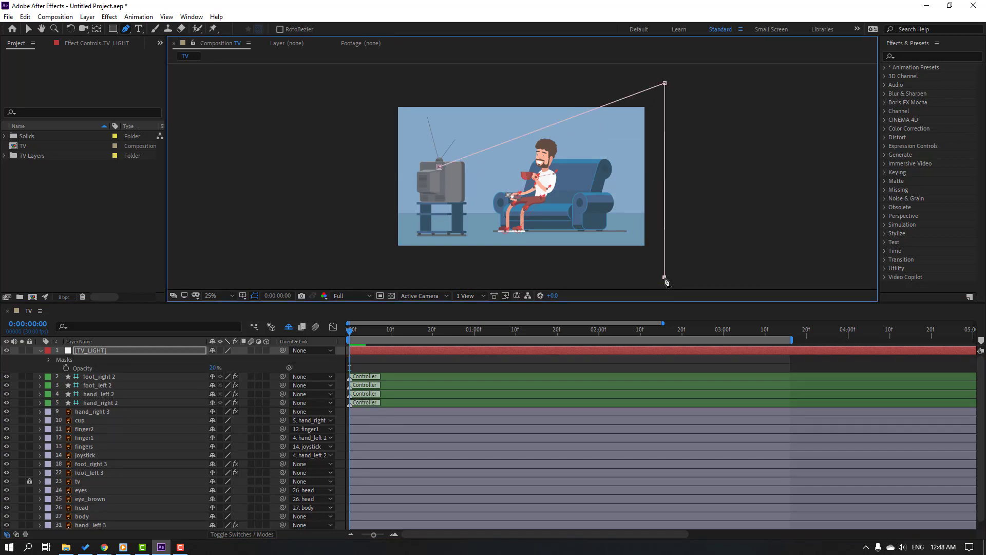
left_click(441, 199)
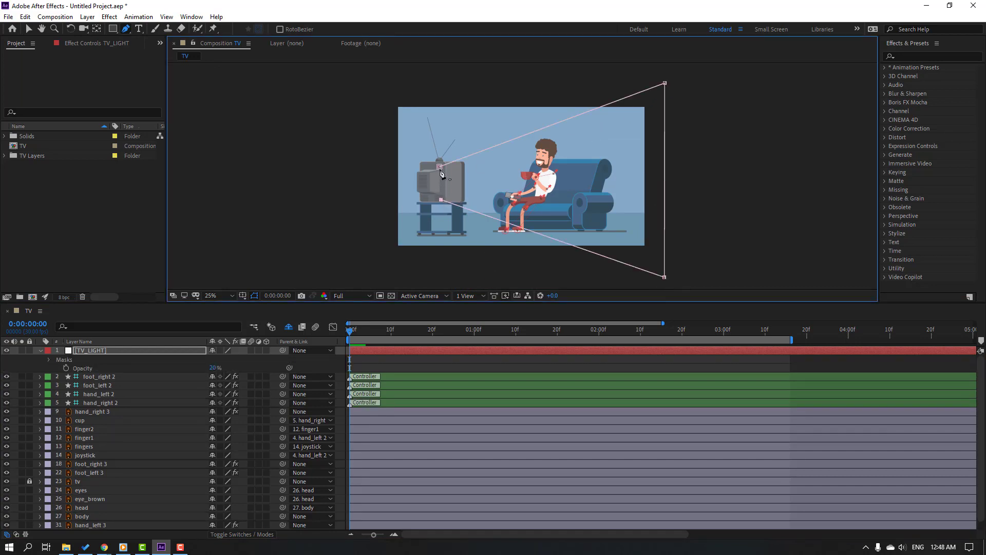
left_click(439, 167)
left_click(29, 29)
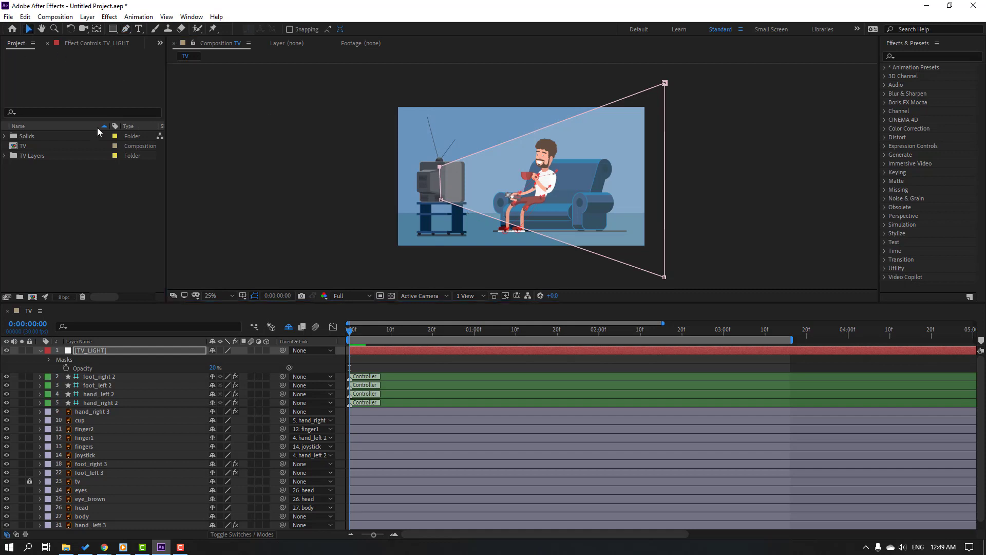
Feather Mask 1 of TV_LIGHT by 85 pixels and check the softened beam
left_click(104, 353)
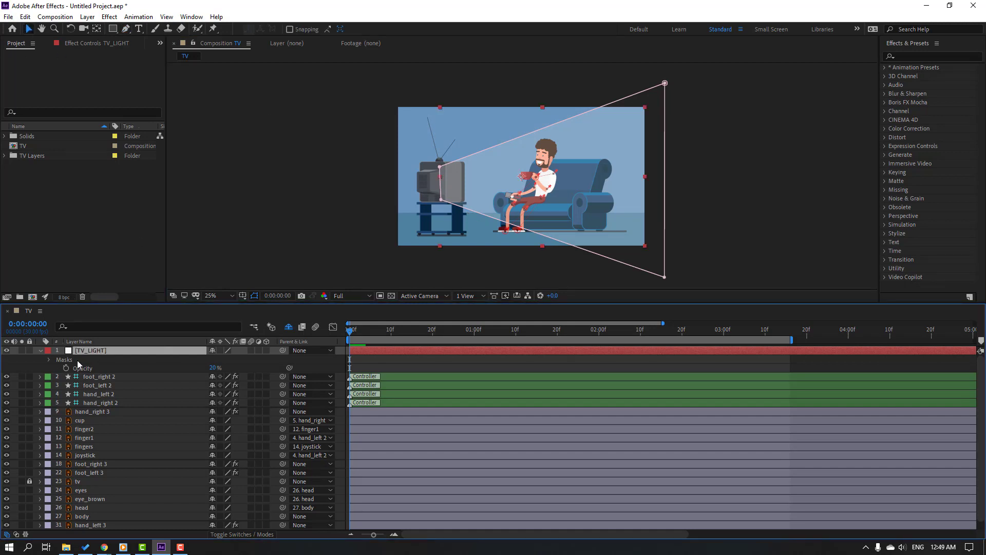
left_click(48, 359)
left_click(57, 368)
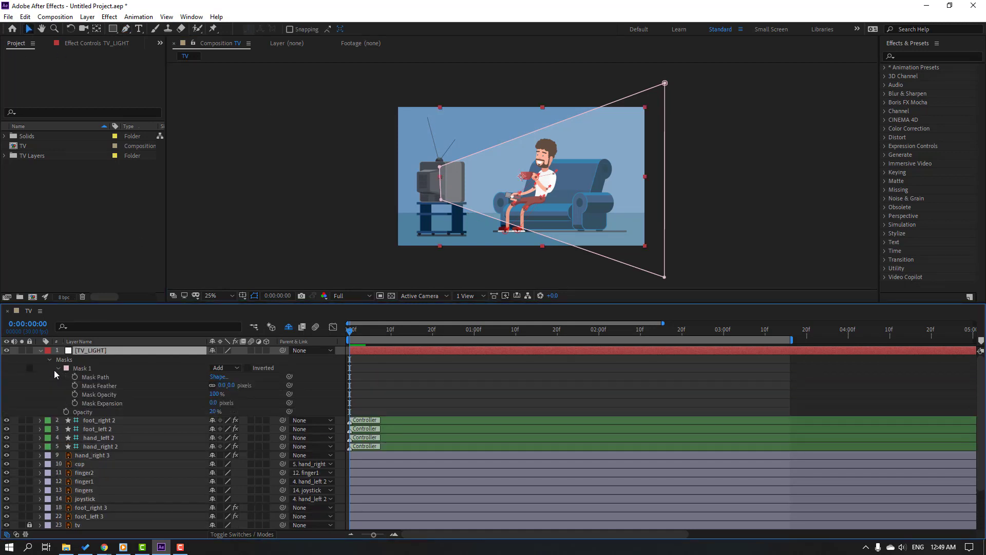
key("period")
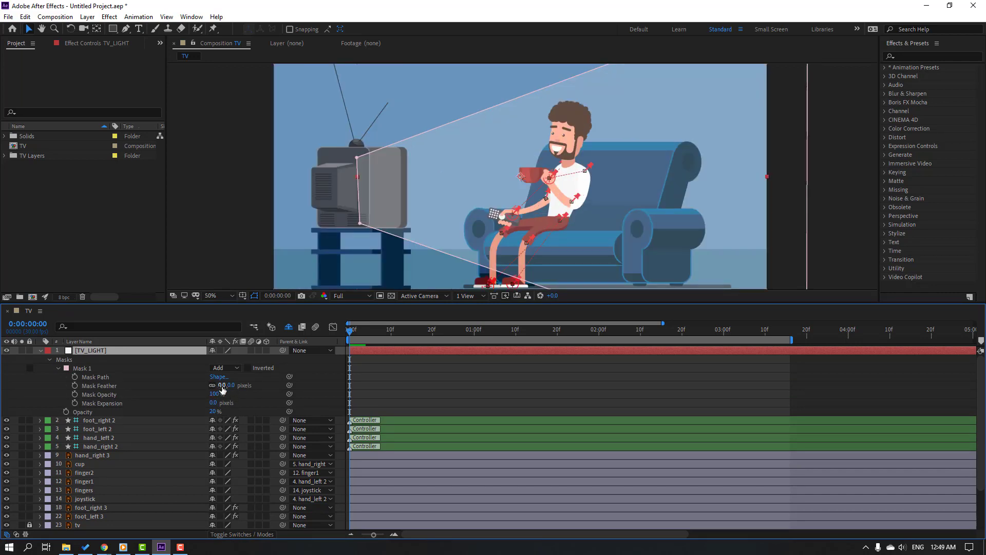
left_click_drag(218, 385, 261, 382)
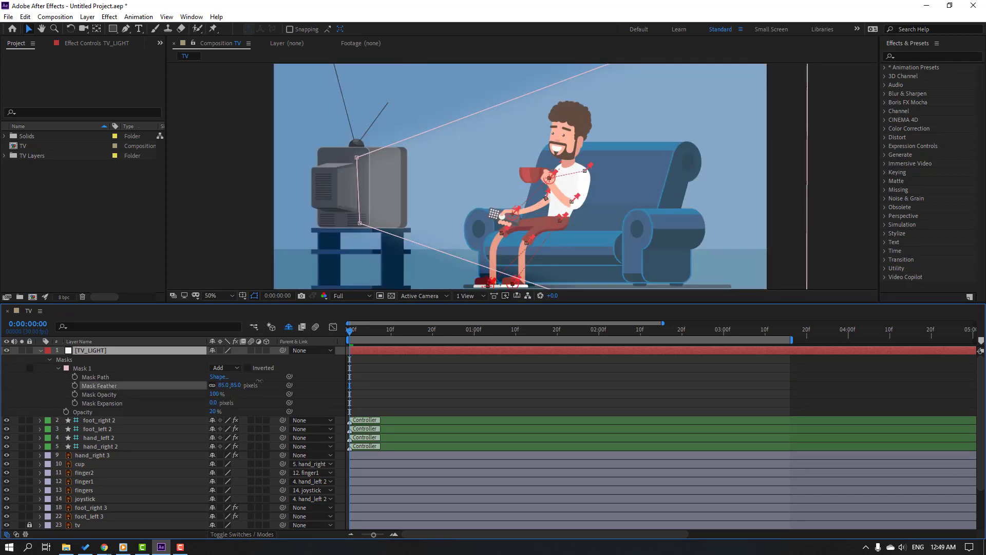
left_click(445, 406)
key("comma")
key("comma")
key("period")
key("period")
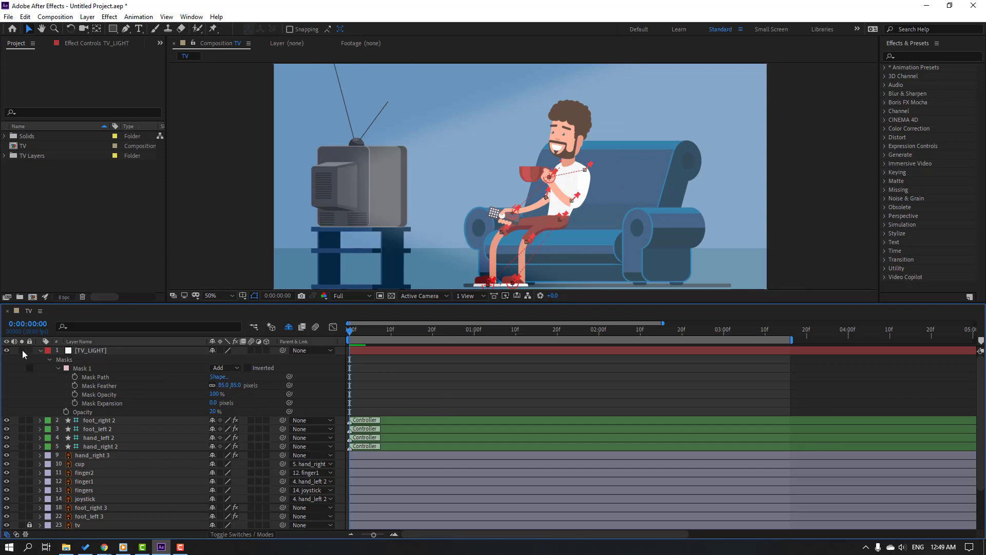
Move TV_LIGHT directly above BG and keyframe its opacity from 0% at 0:00:00:00 to 20% at about 0:00:00:03
left_click(41, 350)
left_click_drag(94, 354, 86, 500)
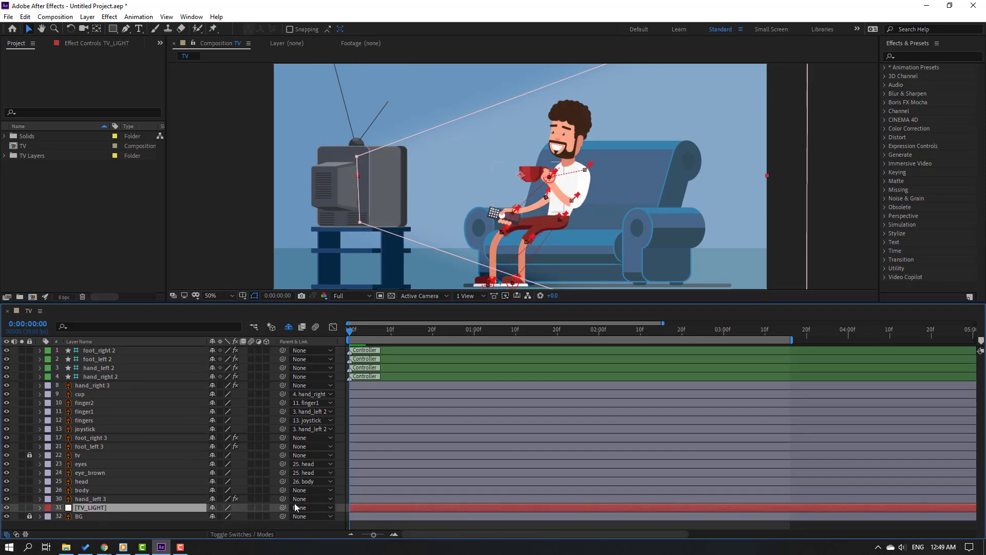
key("t")
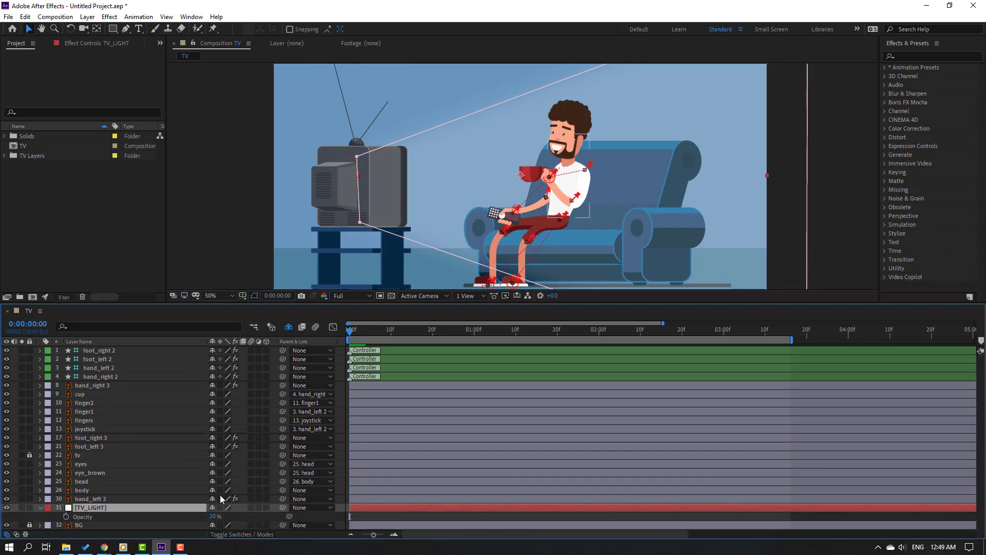
left_click(66, 517)
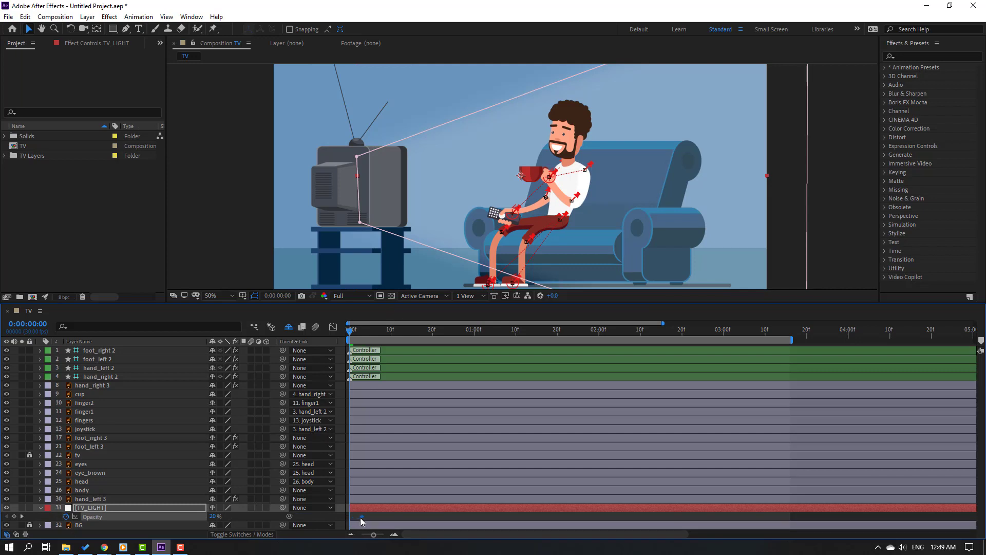
left_click(212, 516)
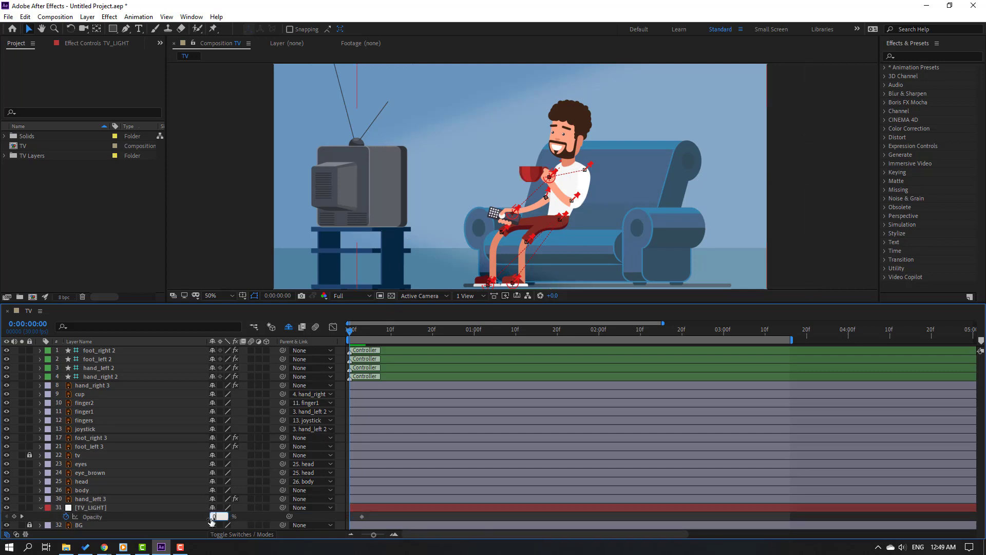
type("0")
key("Return")
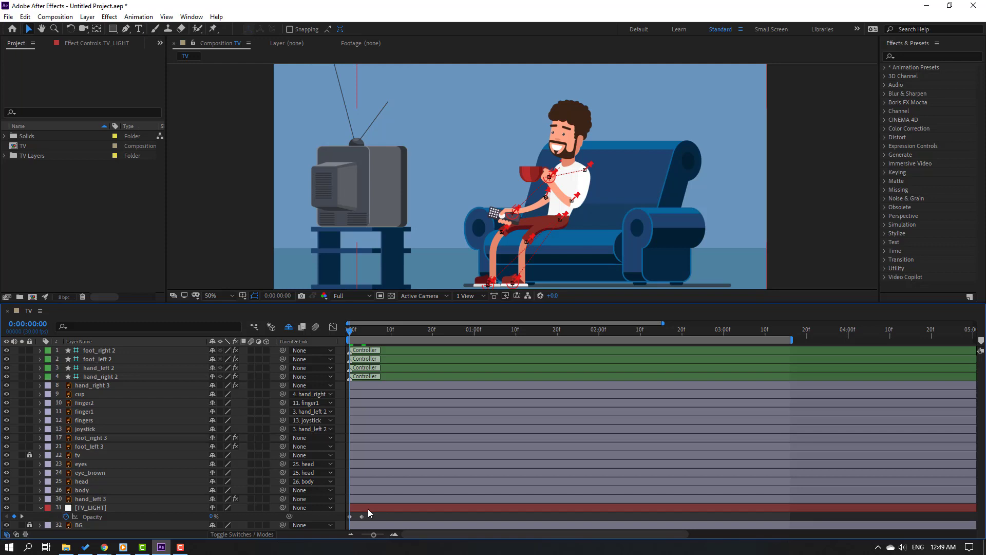
Shift the TV_LIGHT layer with its opacity keyframes to start at 0:00:01:01 and preview the scene
left_click(368, 508)
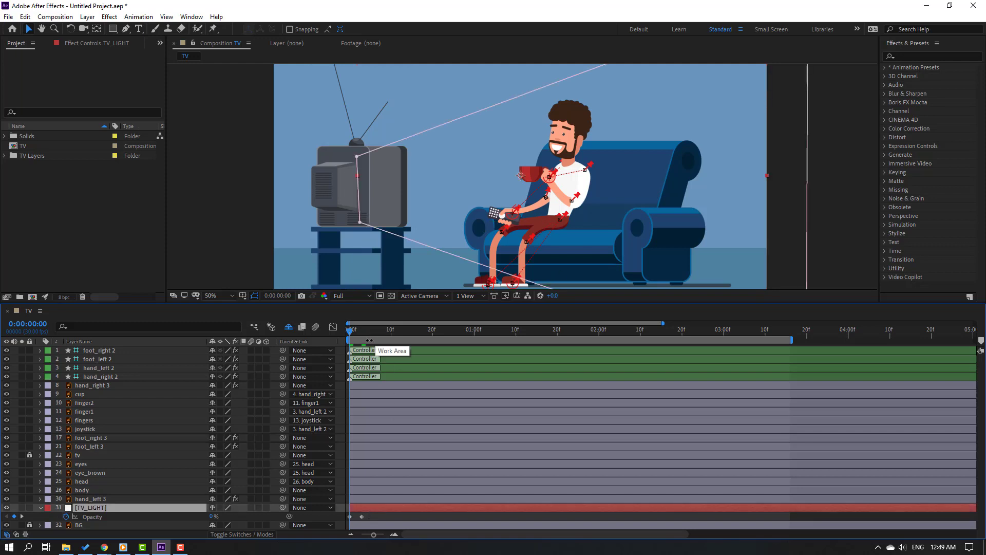
left_click_drag(371, 331, 478, 330)
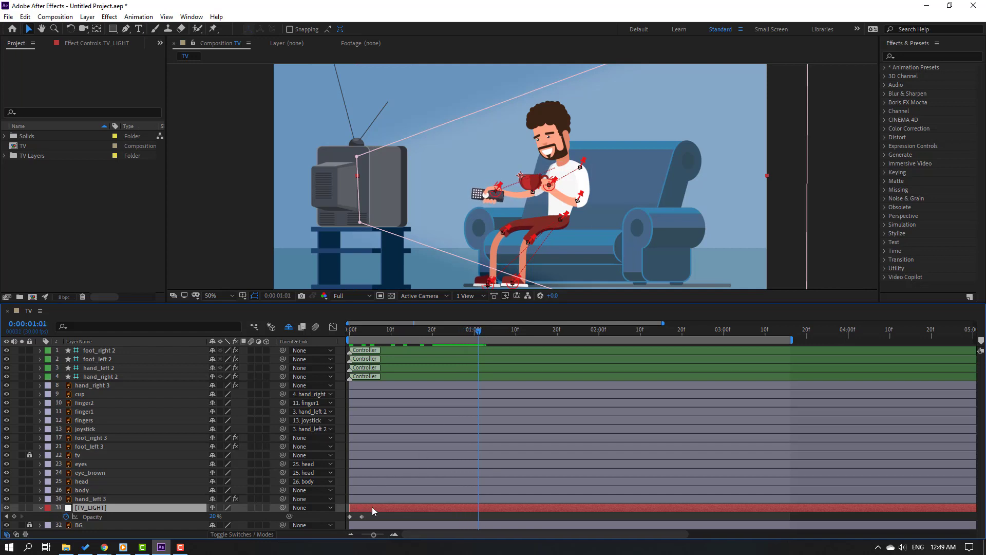
left_click_drag(476, 506, 490, 508)
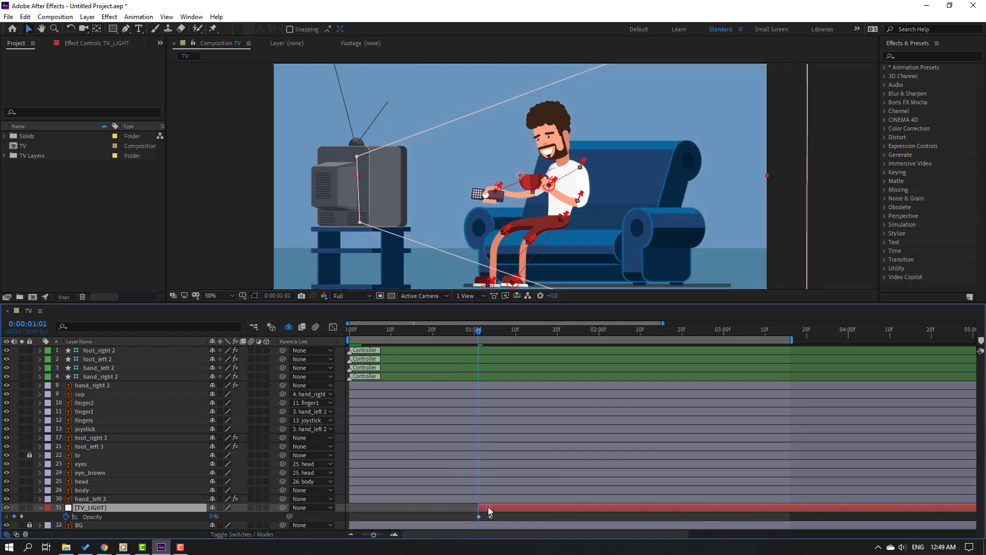
left_click(459, 517)
scroll(351, 189, "down", 2)
scroll(303, 200, "up", 2)
key("space")
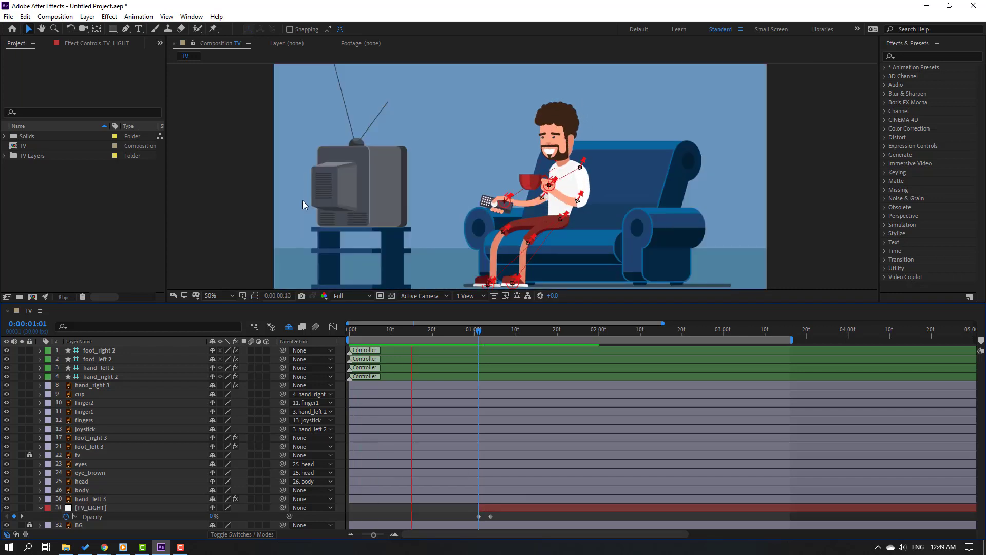
key("space")
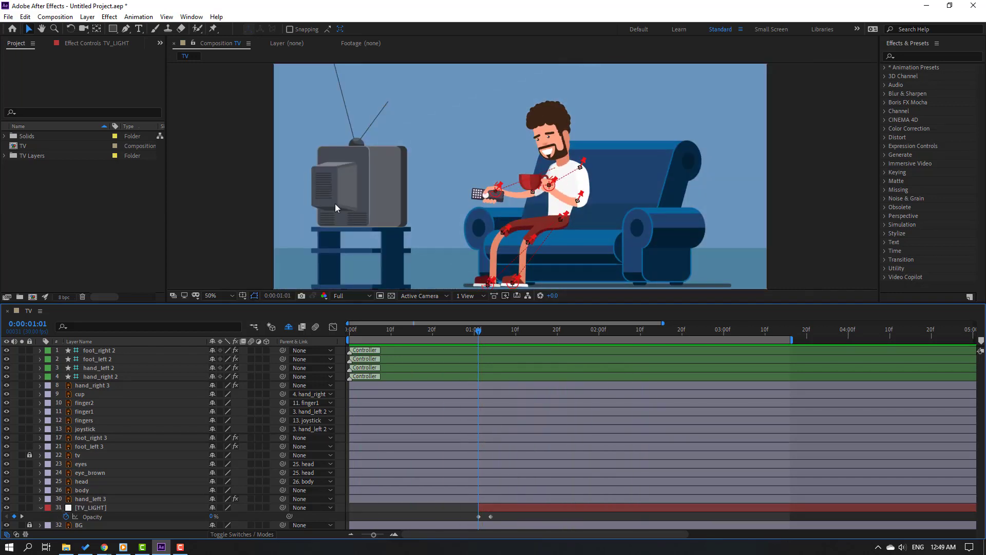